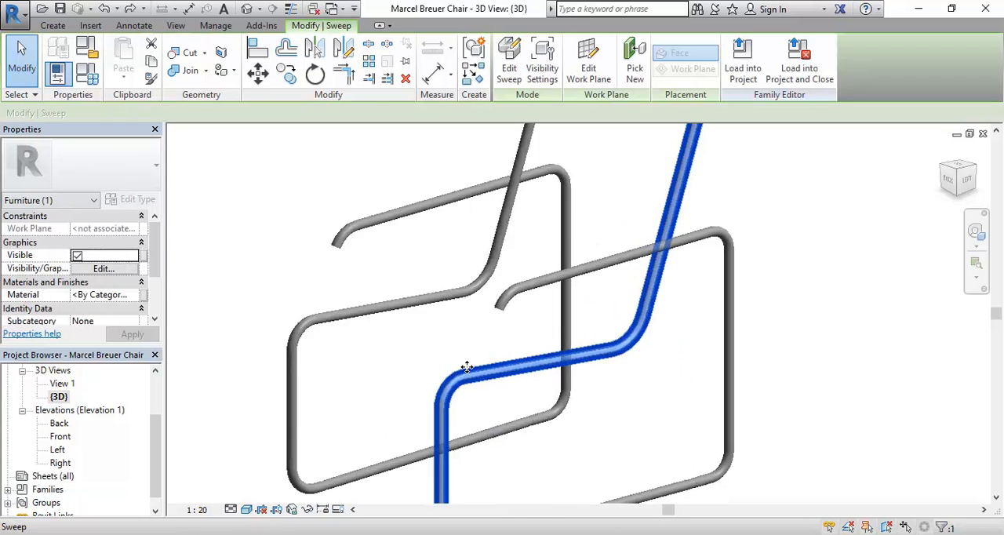
# Copy the selected side tube sweep to the clipboard and paste it aligned to the same place.
pyautogui.scroll(-4, 464, 365)
pyautogui.scroll(5, 467, 370)
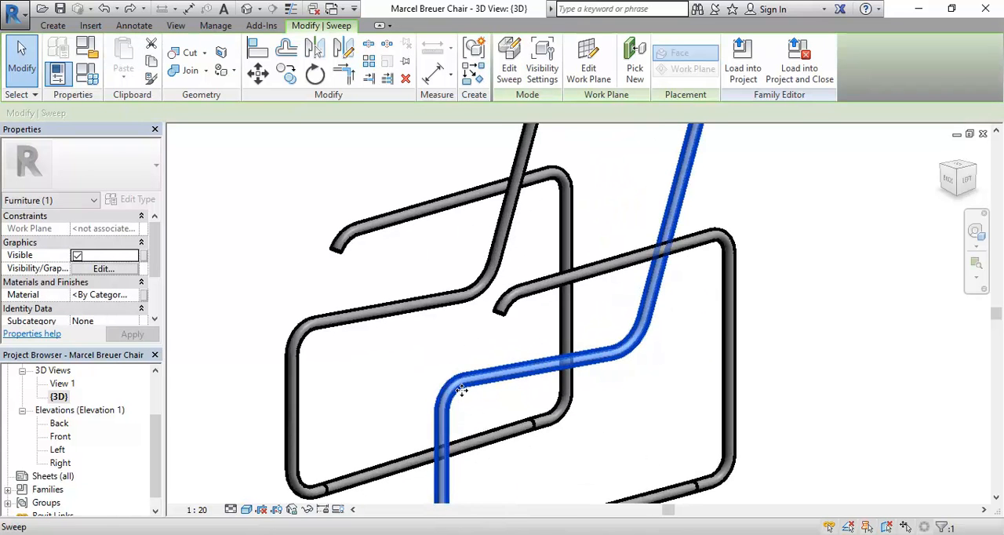
pyautogui.scroll(-4, 452, 364)
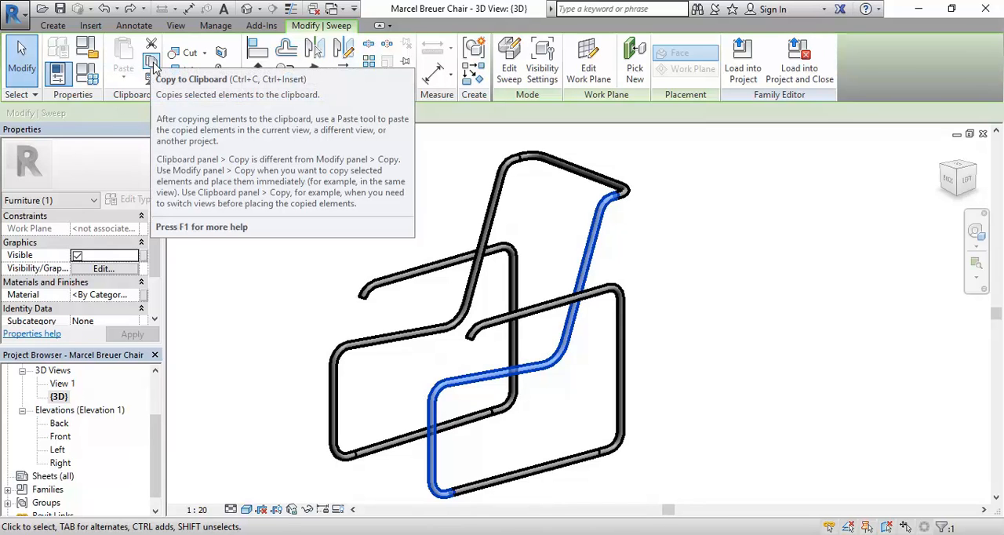
pyautogui.click(152, 63)
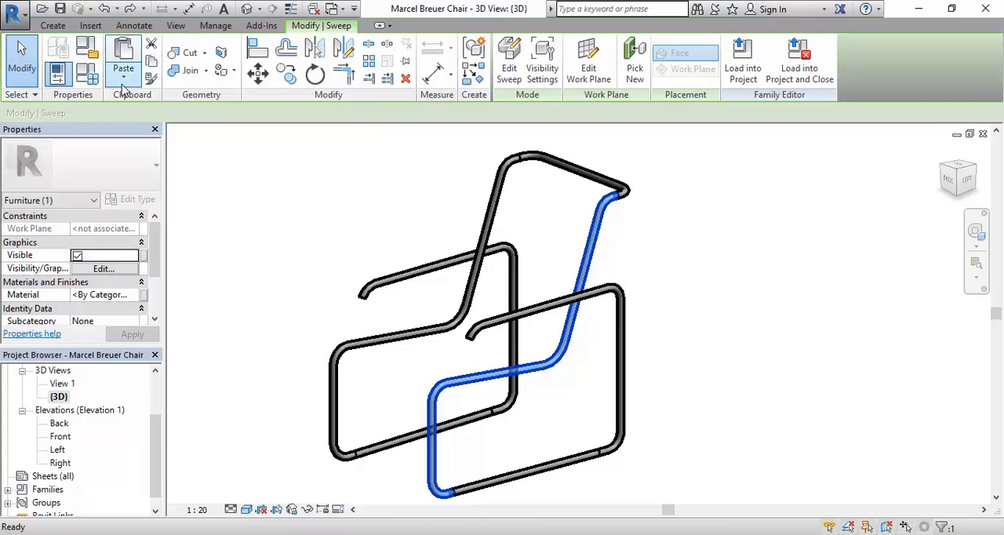
pyautogui.click(122, 79)
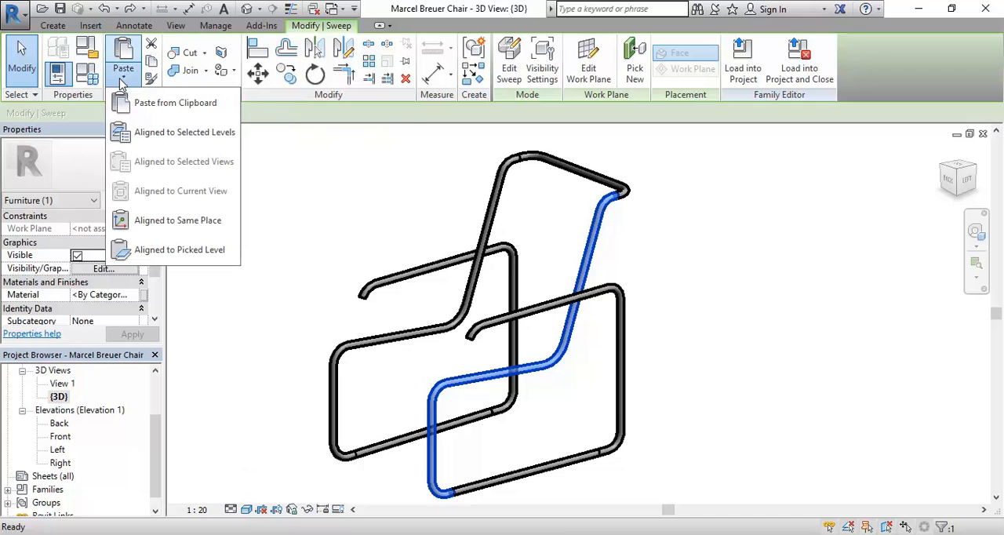
pyautogui.click(151, 220)
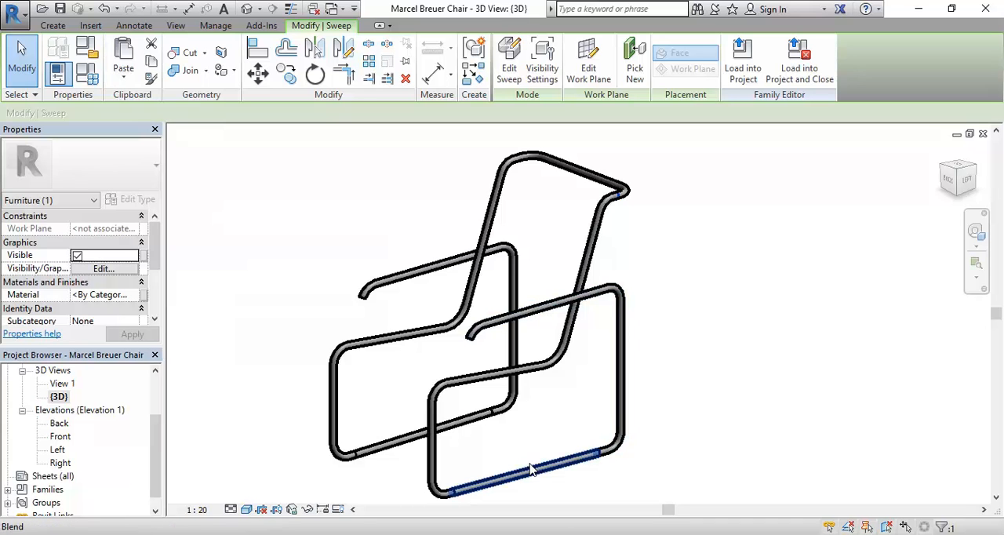
# Edit the pasted sweep's path sketch, deleting the arc at the top bend and the inclined backrest line.
pyautogui.click(506, 62)
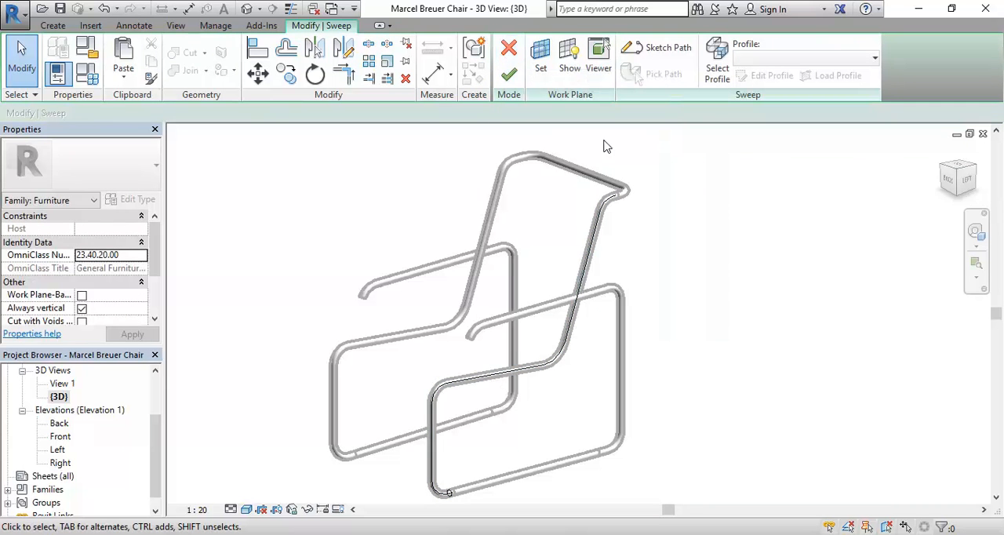
pyautogui.click(661, 56)
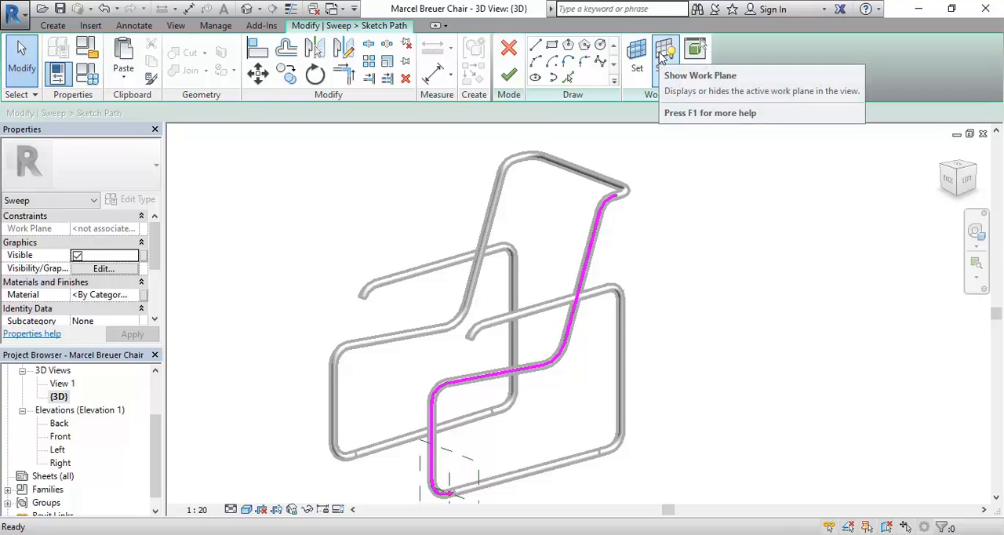
pyautogui.click(611, 203)
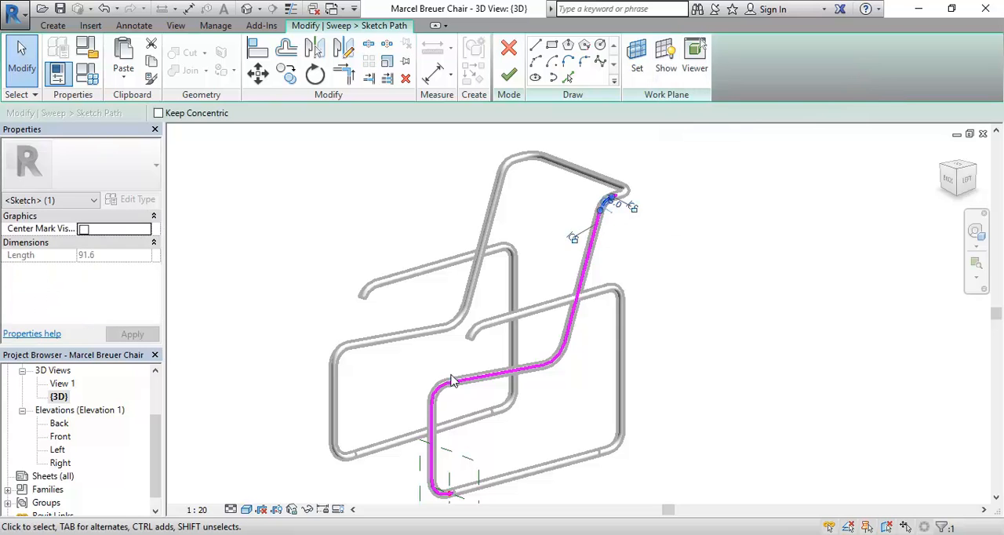
pyautogui.press('Delete')
pyautogui.click(579, 288)
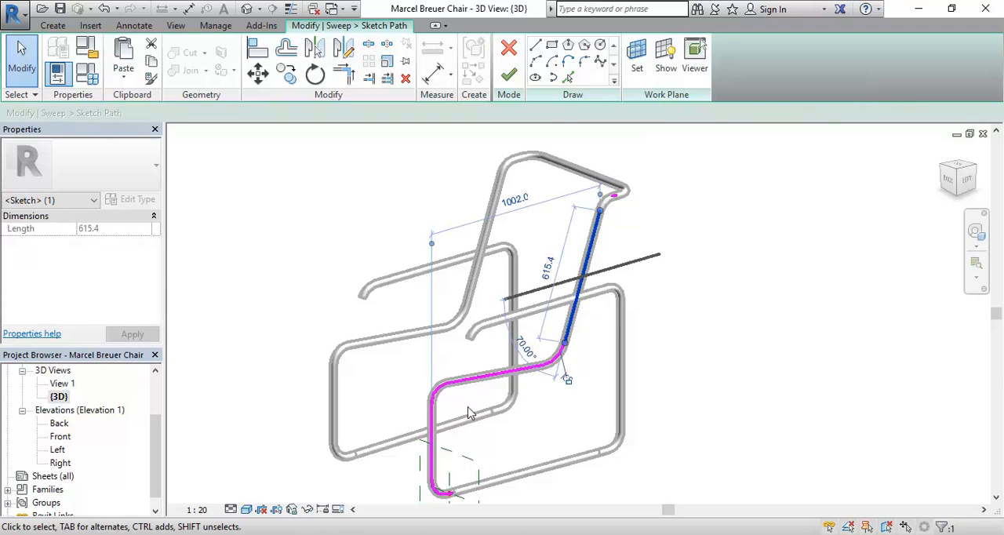
pyautogui.press('Delete')
# Delete the bottom corner arc and the vertical front leg line from the sweep path.
pyautogui.click(444, 496)
pyautogui.moveTo(385, 424); pyautogui.dragTo(374, 363, button='middle')
pyautogui.scroll(4, 374, 363)
pyautogui.press('Delete')
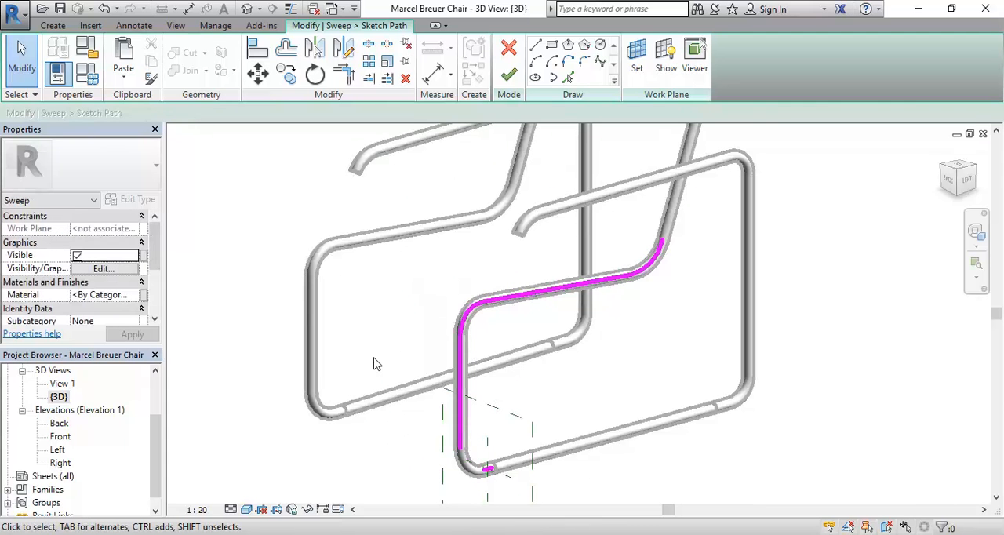
pyautogui.click(460, 385)
pyautogui.press('Delete')
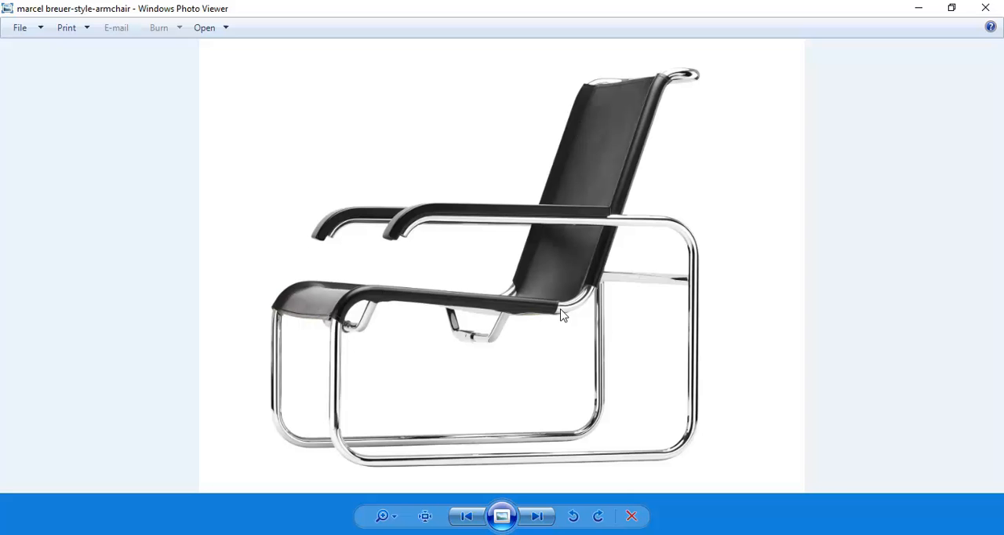
# Return from the photo viewer to Revit and delete the path arc between the seat and the backrest.
pyautogui.click(919, 8)
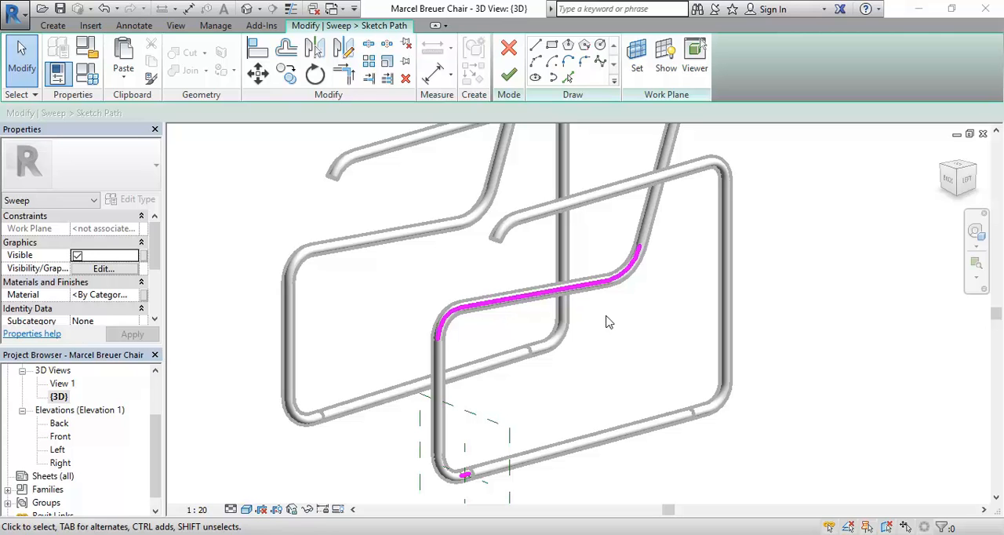
pyautogui.click(627, 274)
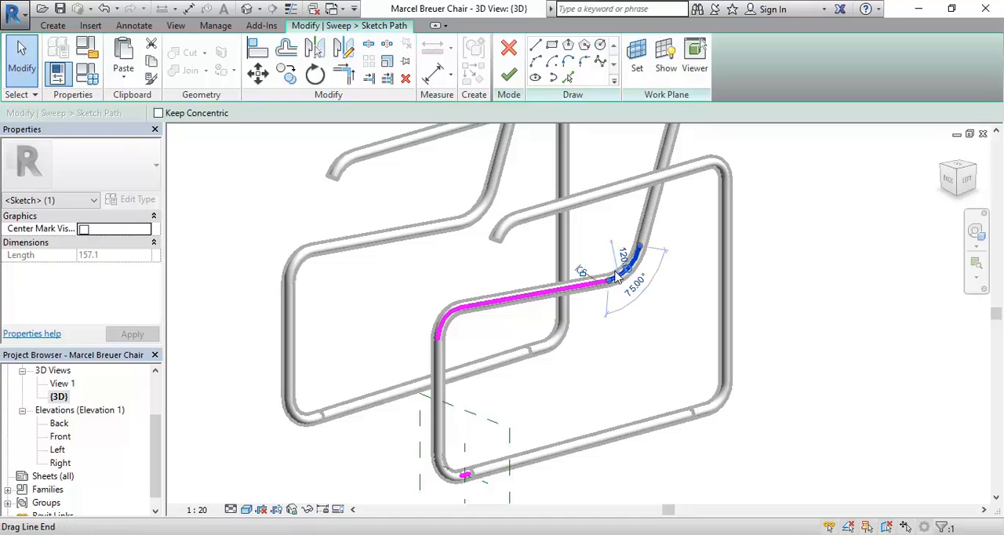
pyautogui.press('Delete')
# Compare the remaining seat path with the armchair reference photo in Windows Photo Viewer, then return to Revit.
pyautogui.scroll(3, 483, 259)
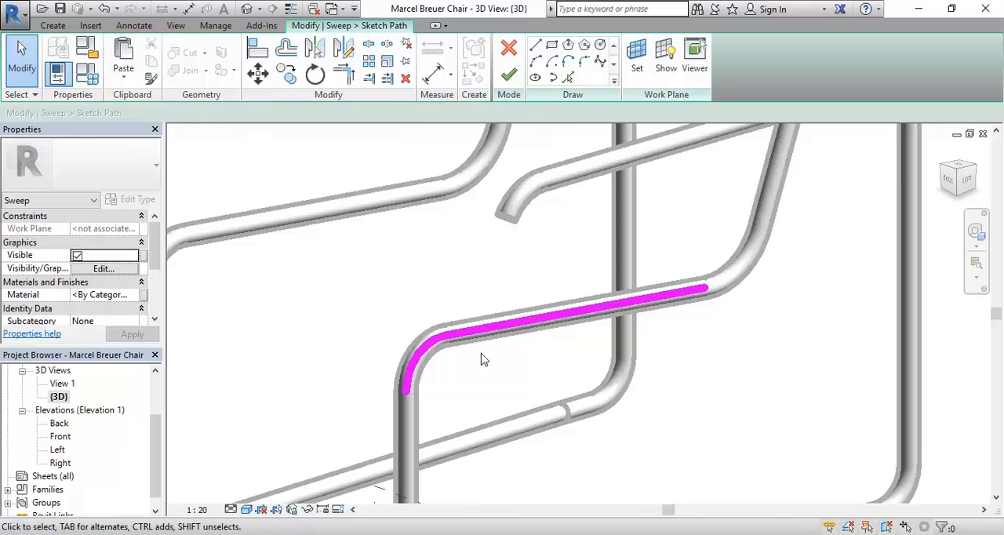
pyautogui.scroll(-3, 416, 312)
pyautogui.scroll(2, 436, 314)
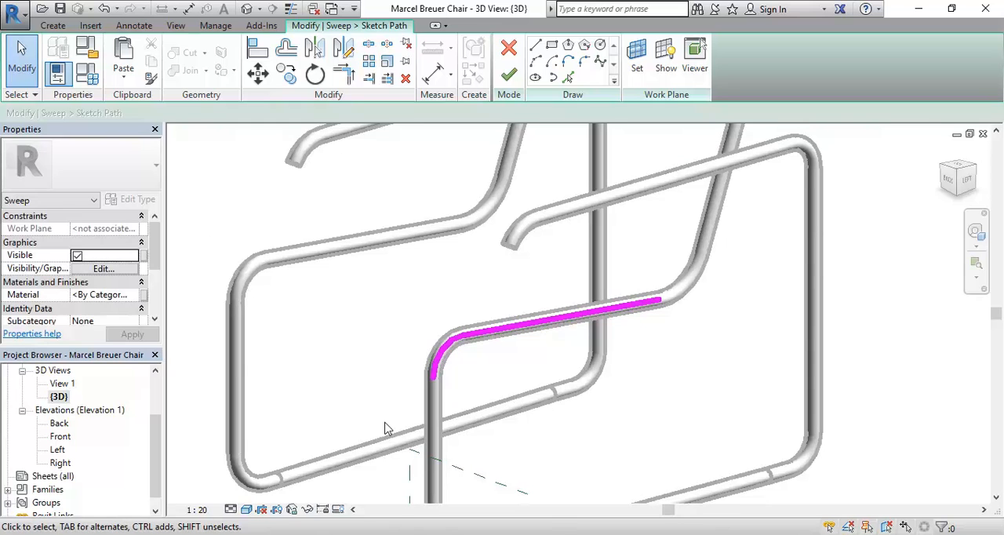
pyautogui.hotkey('alt', 'Tab')
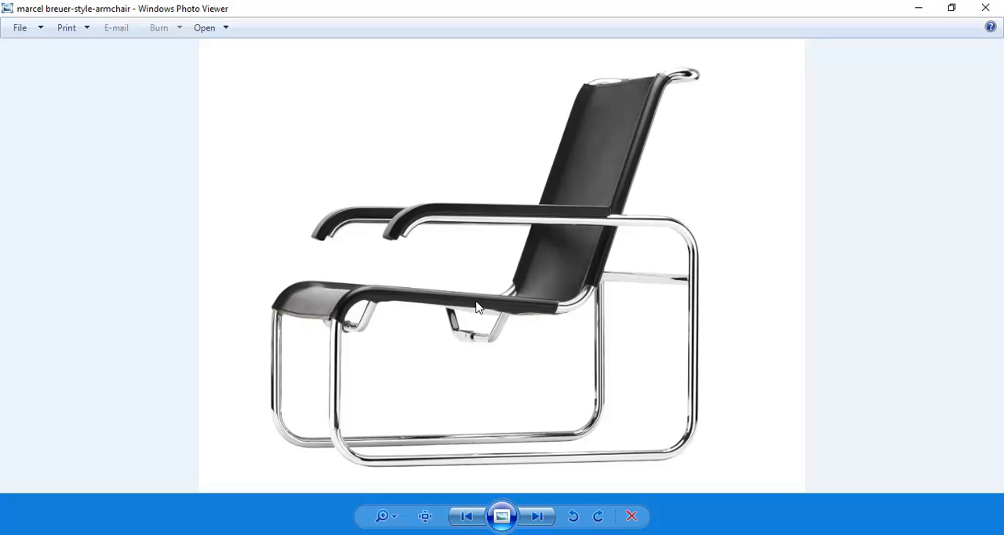
pyautogui.click(919, 9)
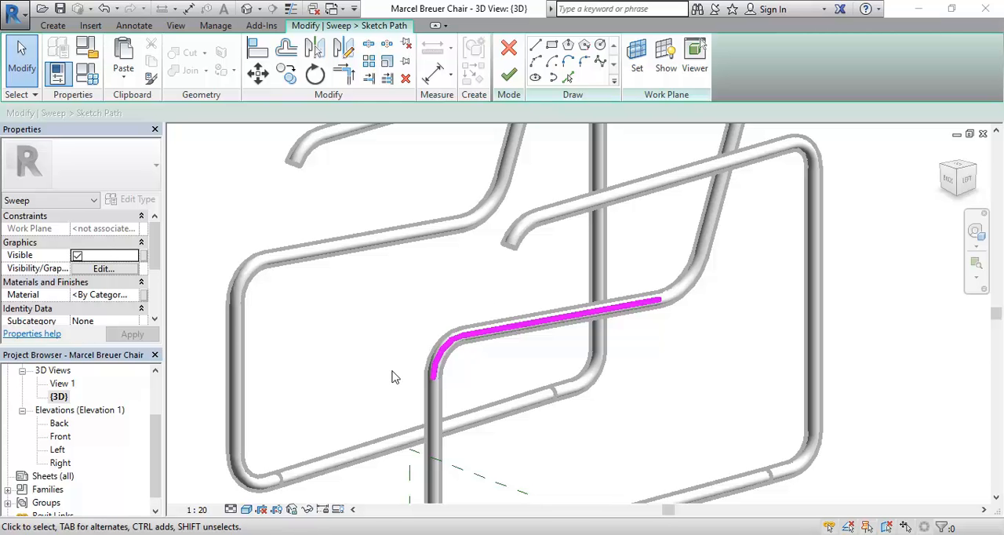
# Try to finish the trimmed sweep path sketch.
pyautogui.scroll(-2, 371, 334)
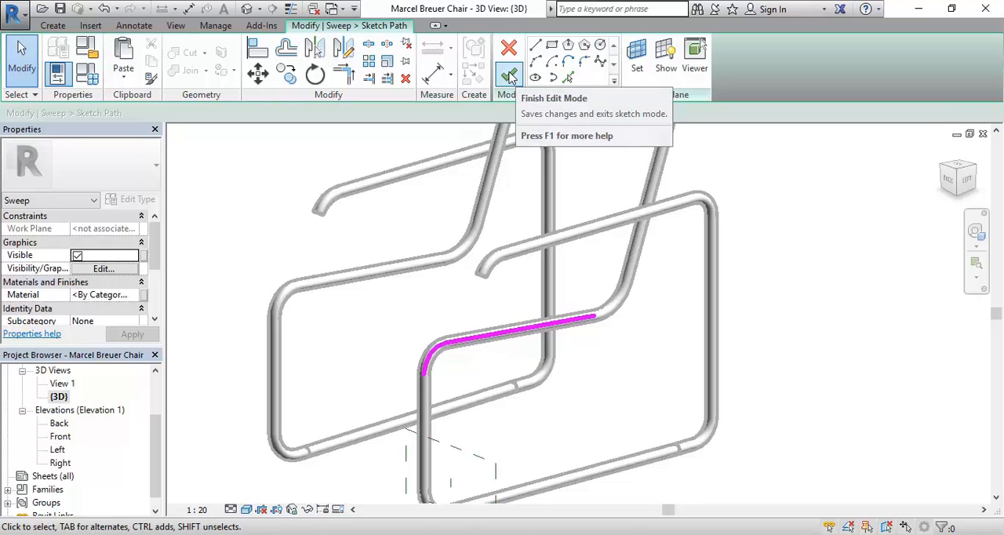
pyautogui.click(510, 76)
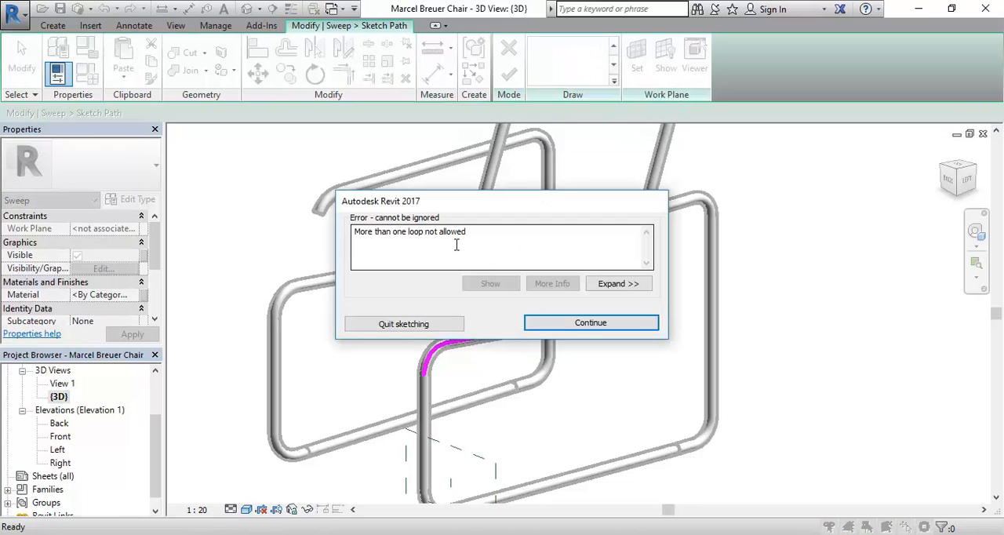
pyautogui.click(571, 328)
# Delete the short leftover path line at the top end of the backrest.
pyautogui.scroll(-2, 493, 418)
pyautogui.scroll(3, 510, 353)
pyautogui.moveTo(473, 212); pyautogui.dragTo(637, 289)
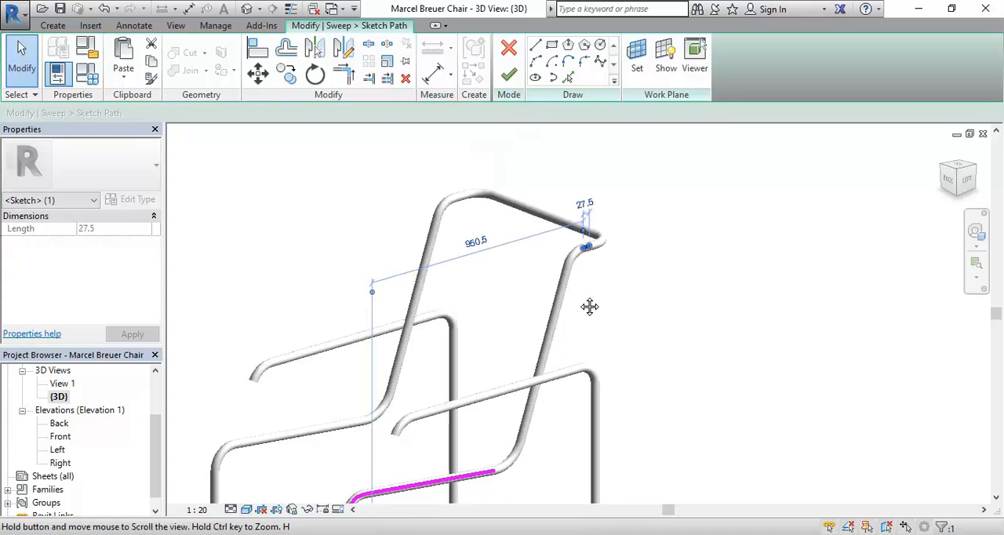
pyautogui.click(406, 78)
# Delete the short leftover path line at the frame's bottom corner and finish the path sketch.
pyautogui.moveTo(419, 309); pyautogui.dragTo(446, 266, button='middle')
pyautogui.moveTo(437, 410); pyautogui.dragTo(493, 292, button='middle')
pyautogui.moveTo(464, 437); pyautogui.dragTo(491, 347, button='middle')
pyautogui.scroll(4, 459, 428)
pyautogui.moveTo(409, 359); pyautogui.dragTo(546, 477)
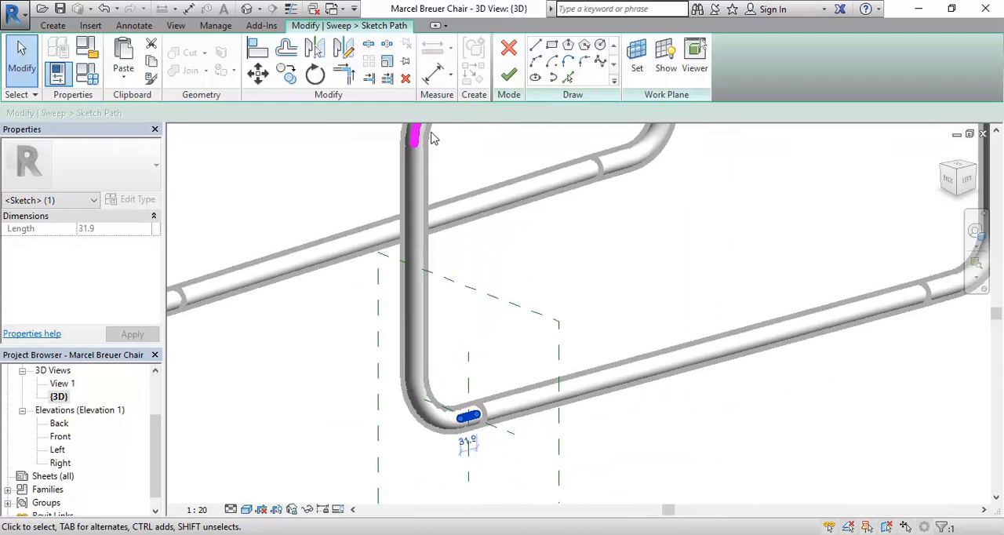
pyautogui.click(405, 78)
pyautogui.moveTo(538, 265)
pyautogui.mouseDown(button='middle')
pyautogui.moveTo(455, 502)
pyautogui.moveTo(463, 488)
pyautogui.moveTo(441, 442)
pyautogui.mouseUp(button='middle')
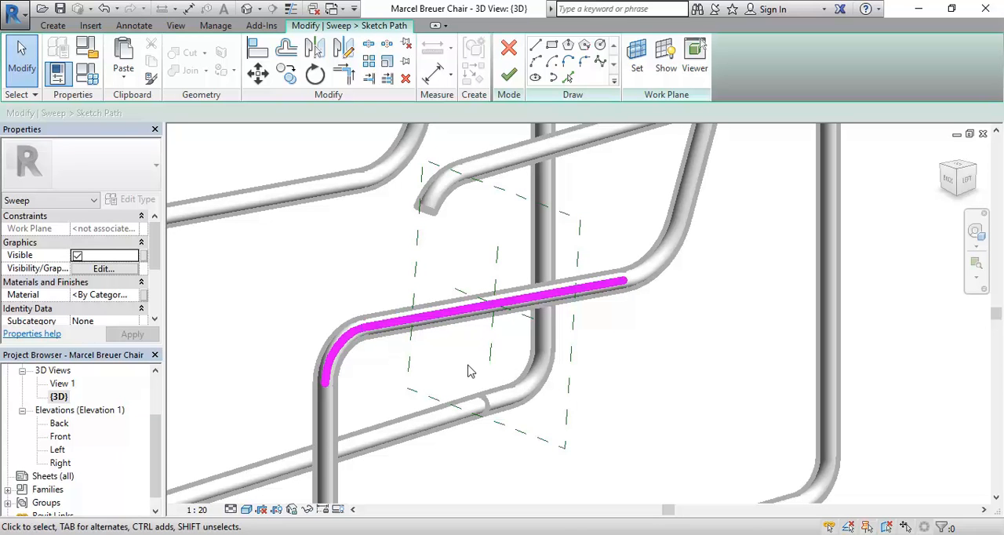
pyautogui.click(509, 77)
# Select the sweep's circular profile on the seat tube and open its sketch for editing.
pyautogui.moveTo(464, 419); pyautogui.dragTo(549, 435, button='middle')
pyautogui.scroll(-2, 549, 436)
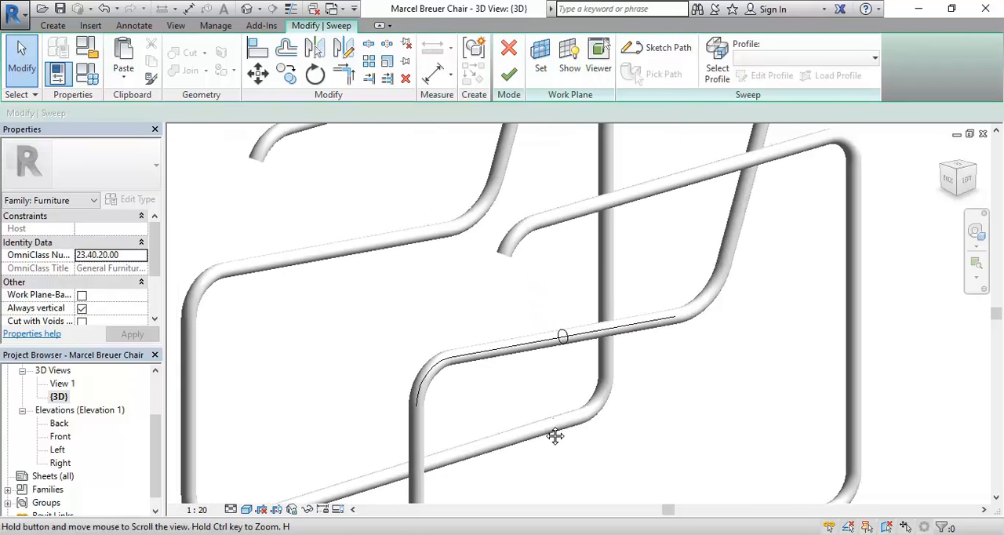
pyautogui.scroll(4, 450, 316)
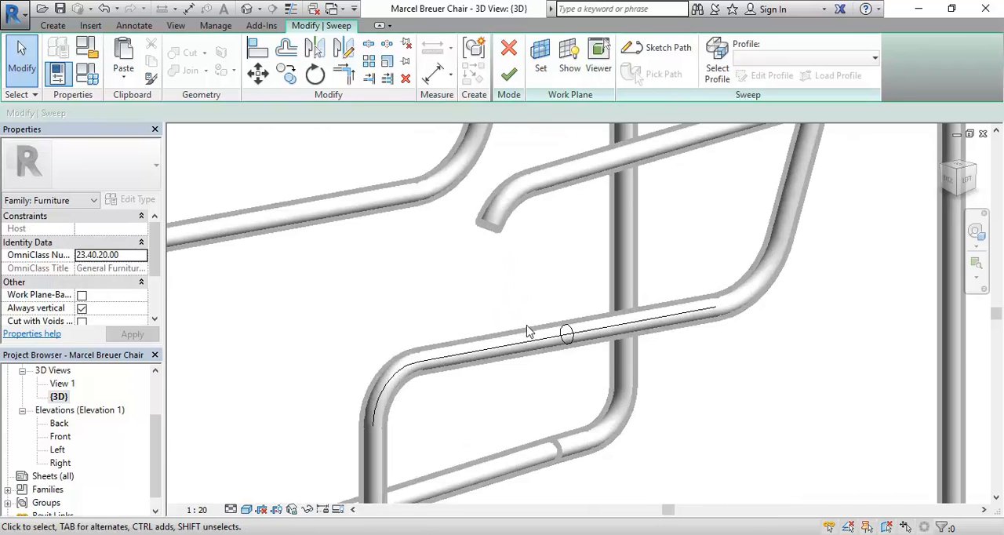
pyautogui.scroll(3, 567, 335)
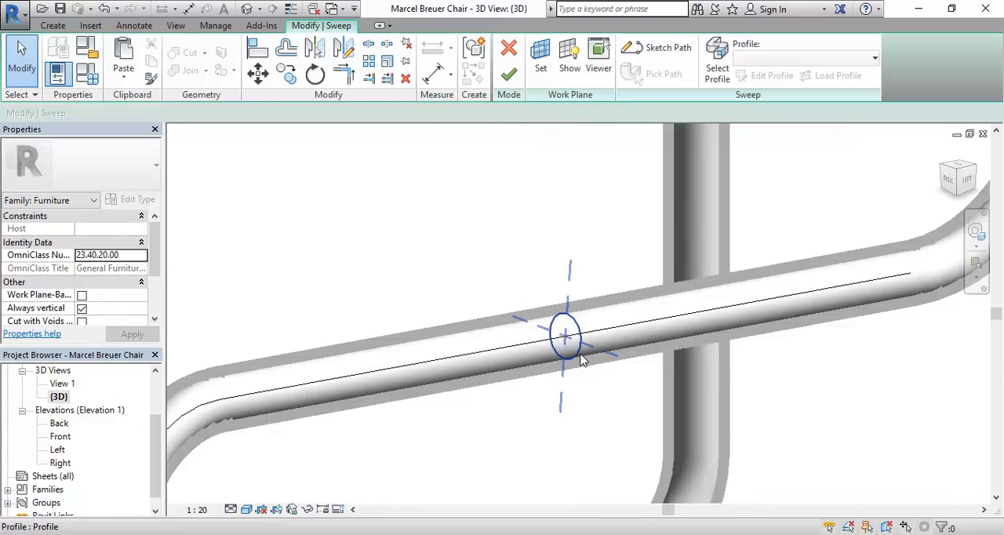
pyautogui.scroll(-2, 500, 284)
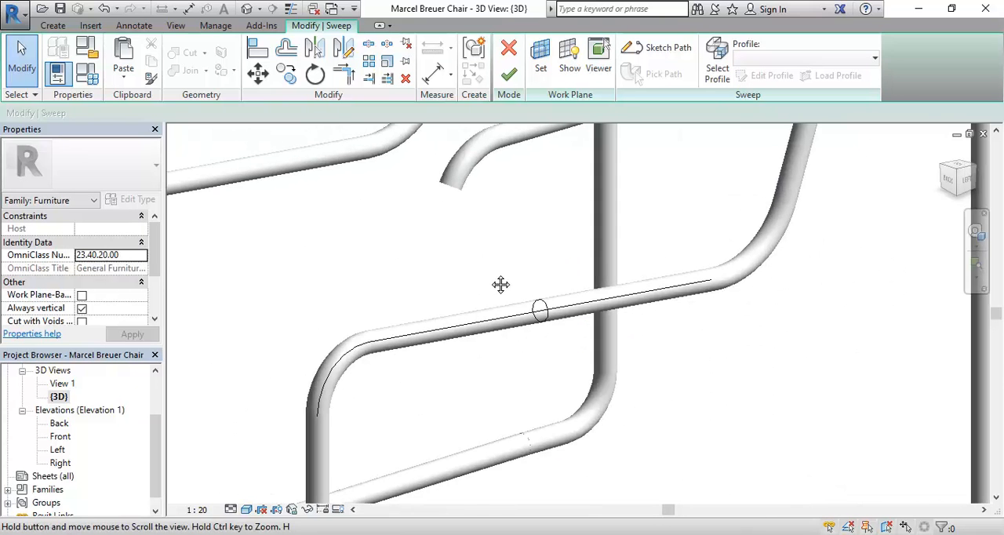
pyautogui.click(716, 64)
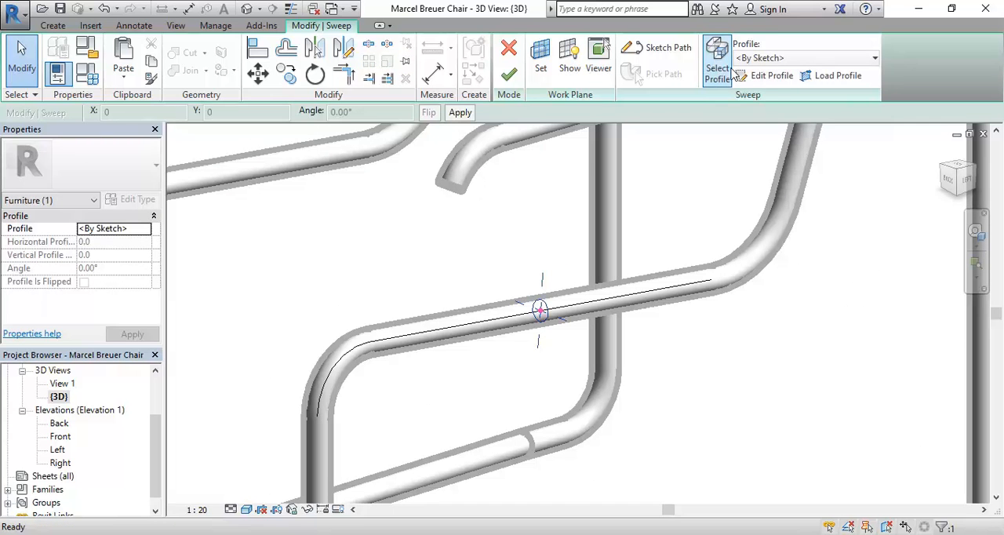
pyautogui.click(767, 75)
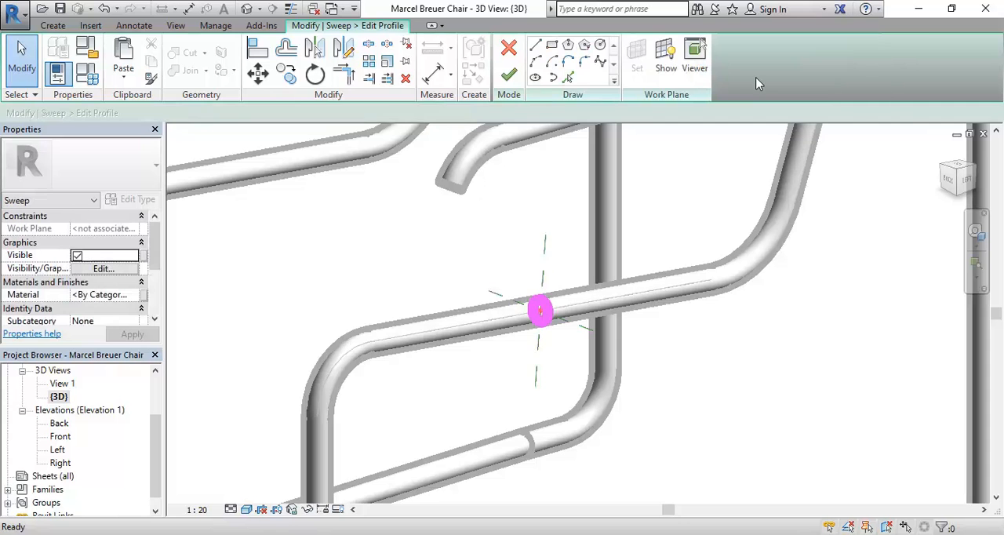
pyautogui.scroll(-2, 388, 269)
pyautogui.moveTo(399, 281); pyautogui.dragTo(485, 316, button='middle')
pyautogui.keyDown('shift'); pyautogui.moveTo(387, 312); pyautogui.dragTo(485, 341, button='middle'); pyautogui.keyUp('shift')
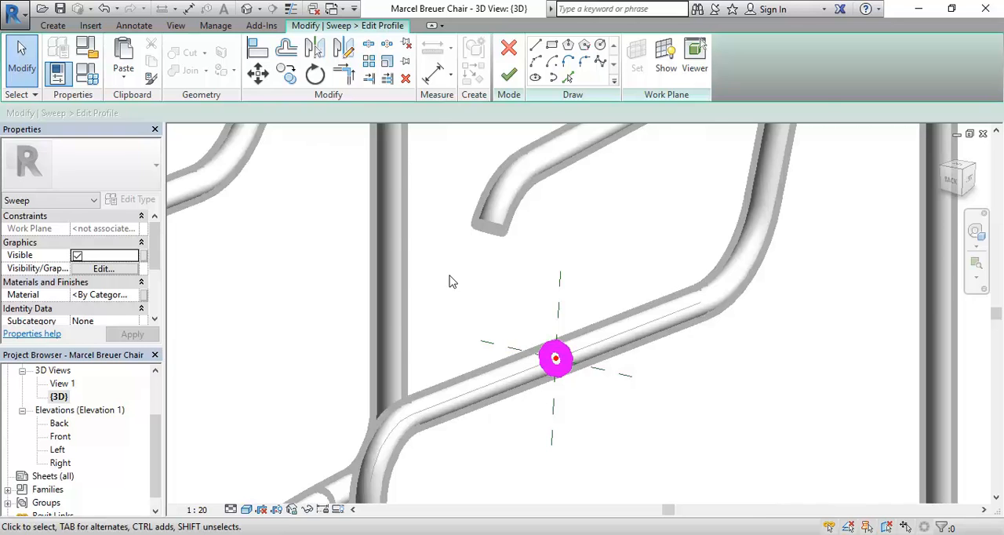
# Trace the opposite seat tube's circular edge into the profile sketch with Pick Lines at offset 0.
pyautogui.click(570, 78)
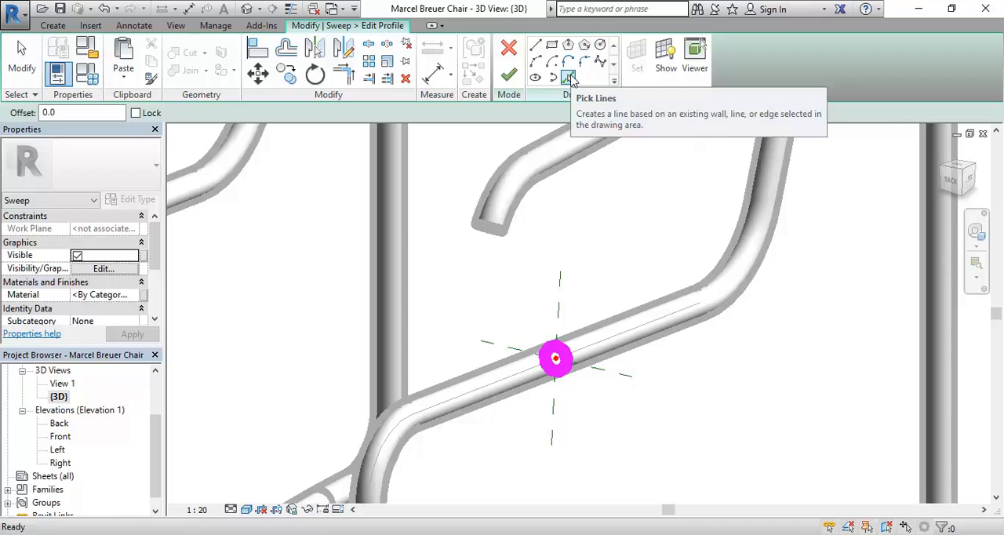
pyautogui.moveTo(516, 280); pyautogui.dragTo(580, 274, button='middle')
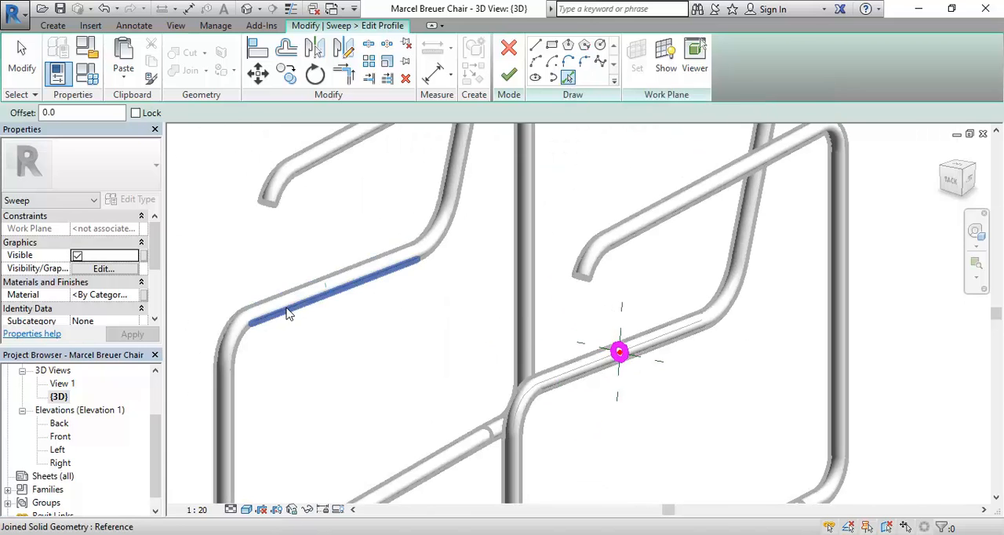
pyautogui.click(324, 296)
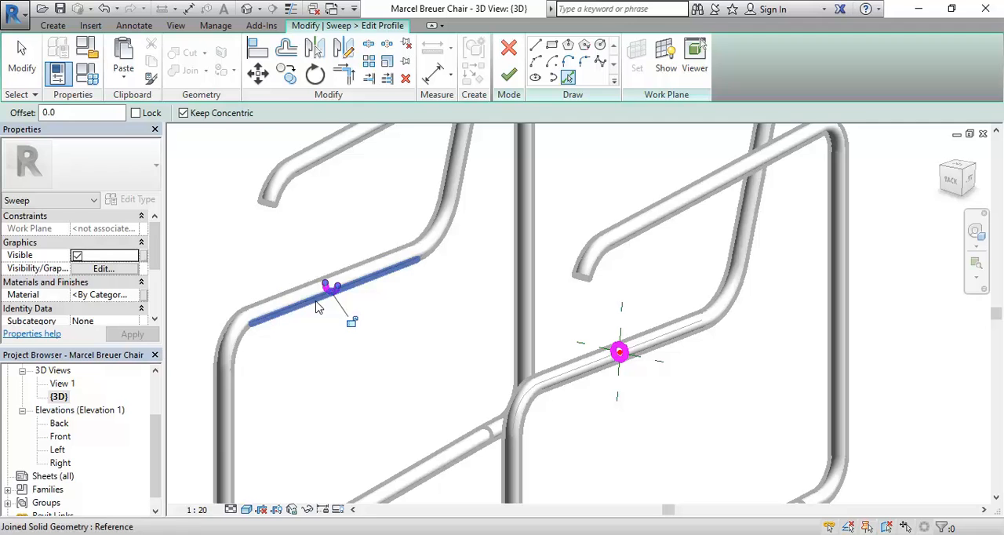
pyautogui.scroll(4, 337, 294)
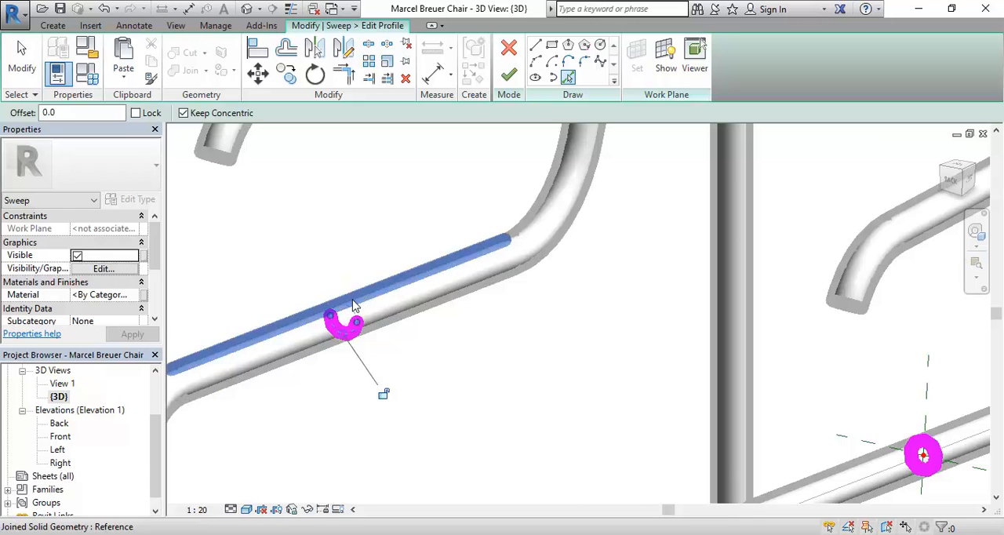
pyautogui.scroll(-3, 392, 341)
pyautogui.keyDown('shift'); pyautogui.moveTo(443, 349); pyautogui.dragTo(471, 337, button='middle'); pyautogui.keyUp('shift')
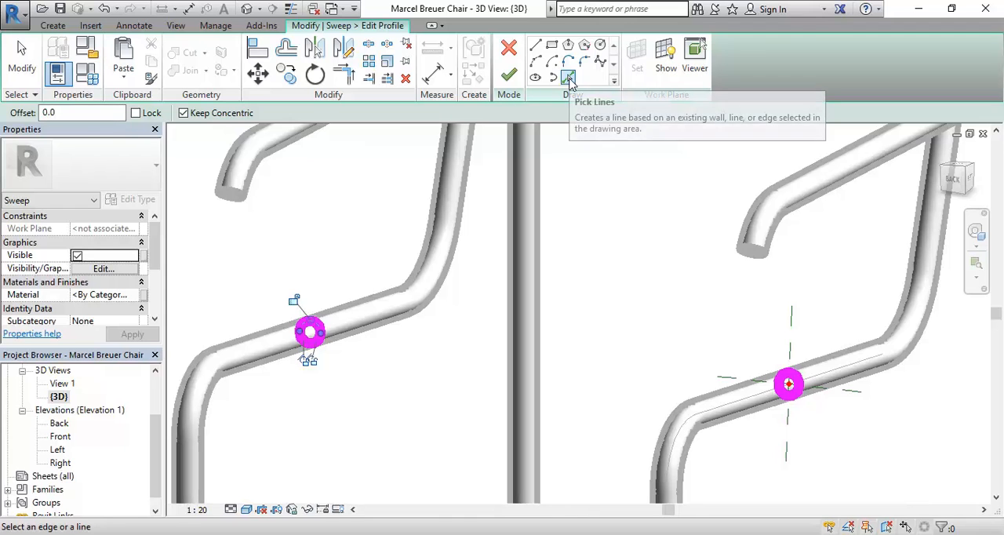
# Set the Pick Lines offset to 5 for the profile sketch.
pyautogui.doubleClick(75, 113)
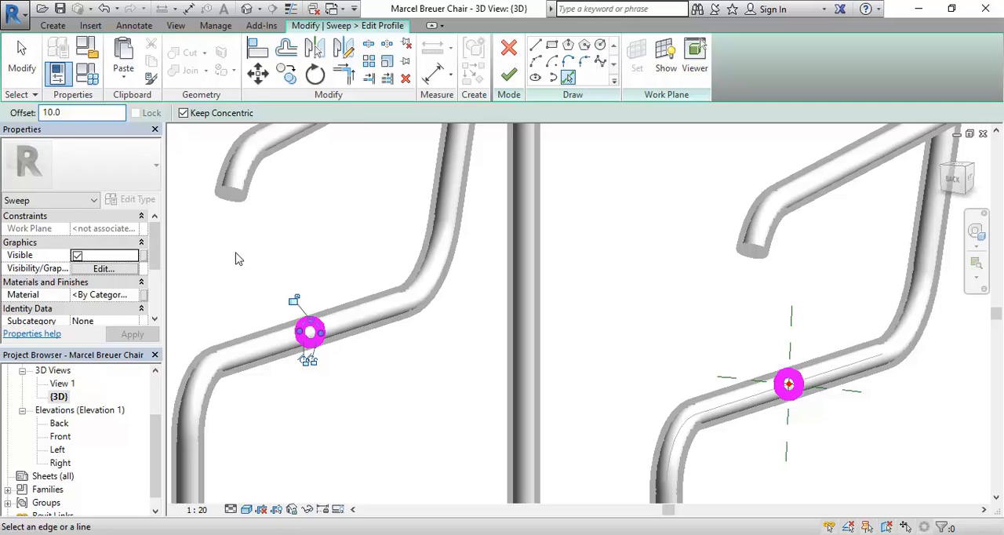
pyautogui.doubleClick(89, 113)
pyautogui.write('5')
pyautogui.moveTo(298, 267); pyautogui.dragTo(305, 253, button='middle')
pyautogui.scroll(2, 299, 254)
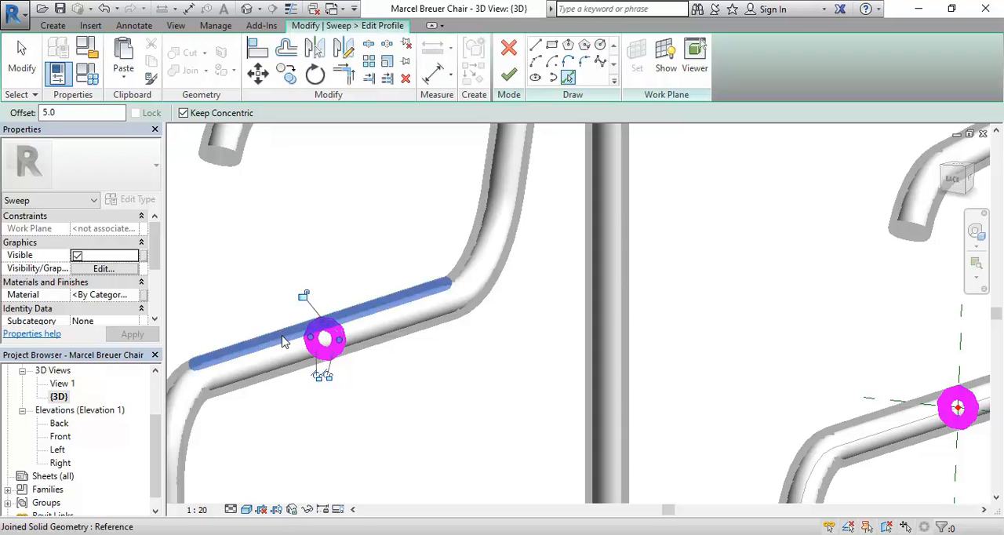
# Set the 3D view scale to 1:5.
pyautogui.click(197, 510)
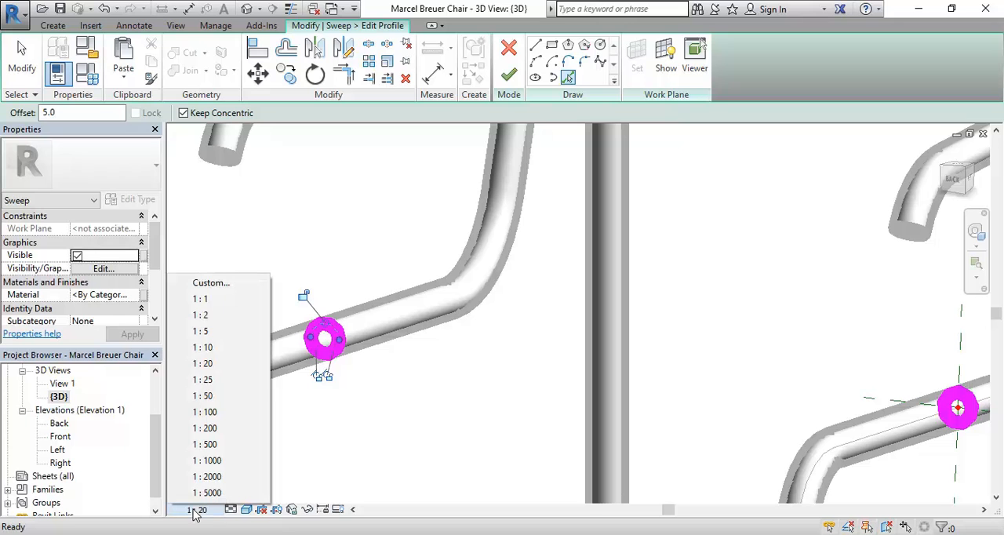
pyautogui.click(201, 331)
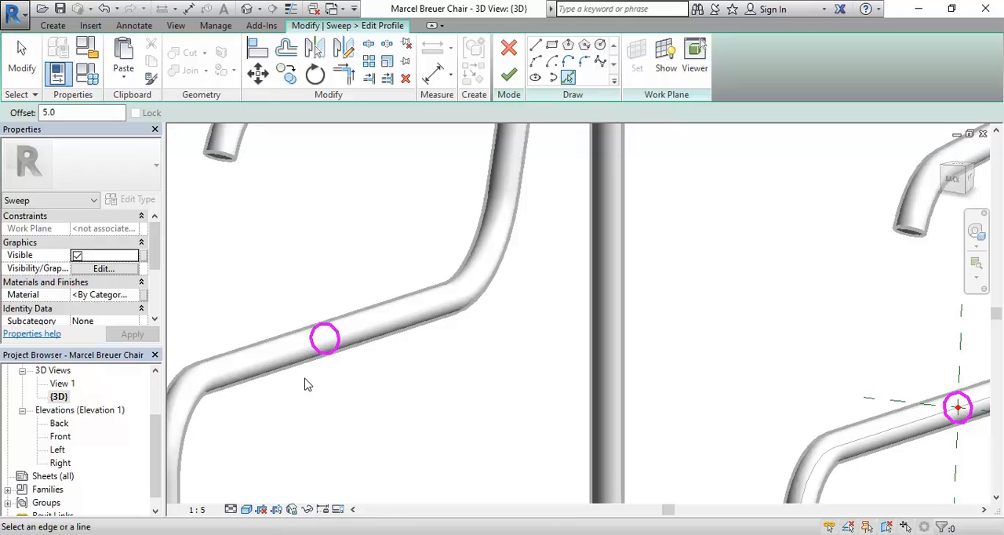
pyautogui.click(198, 510)
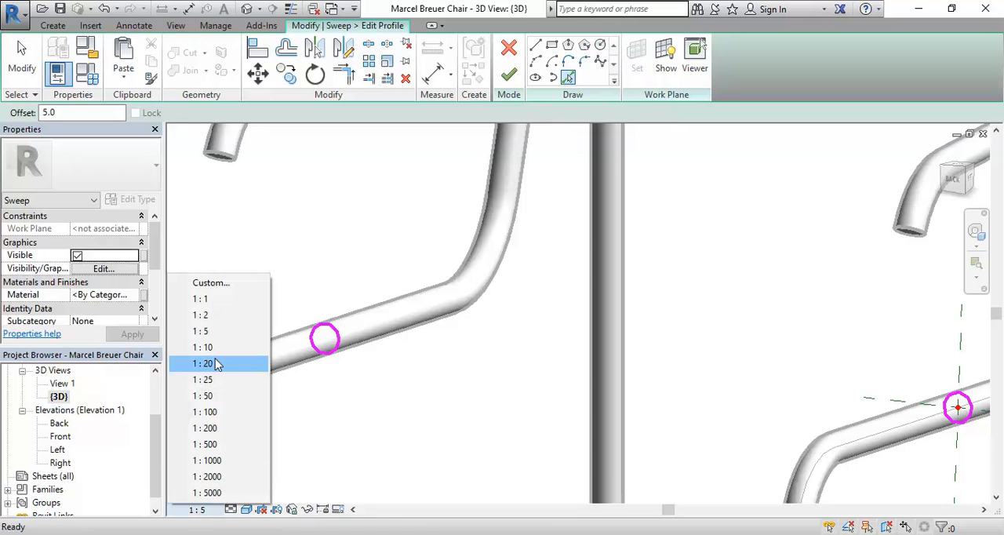
pyautogui.click(216, 332)
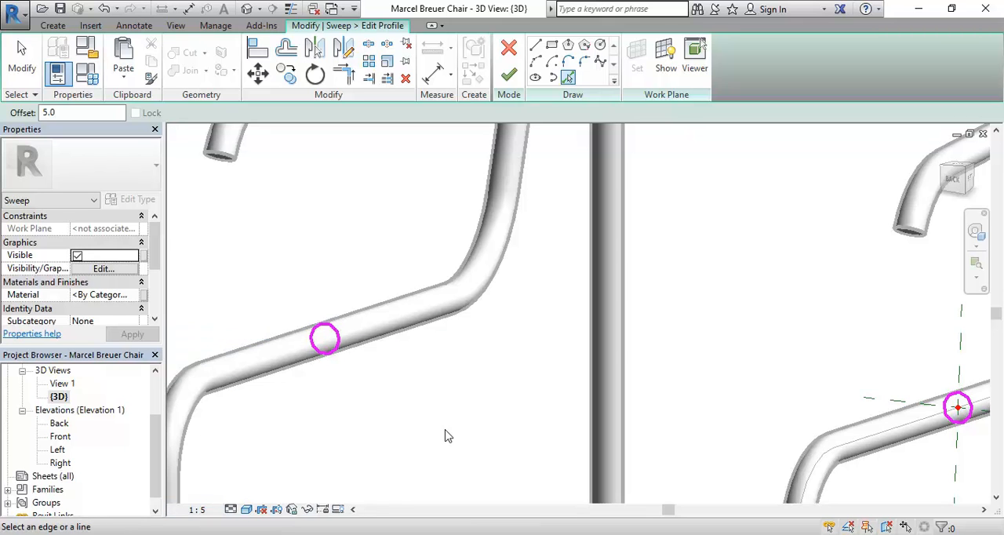
# Offset both halves of the circle on the opposite seat tube outward by 5 with Pick Lines.
pyautogui.scroll(3, 282, 321)
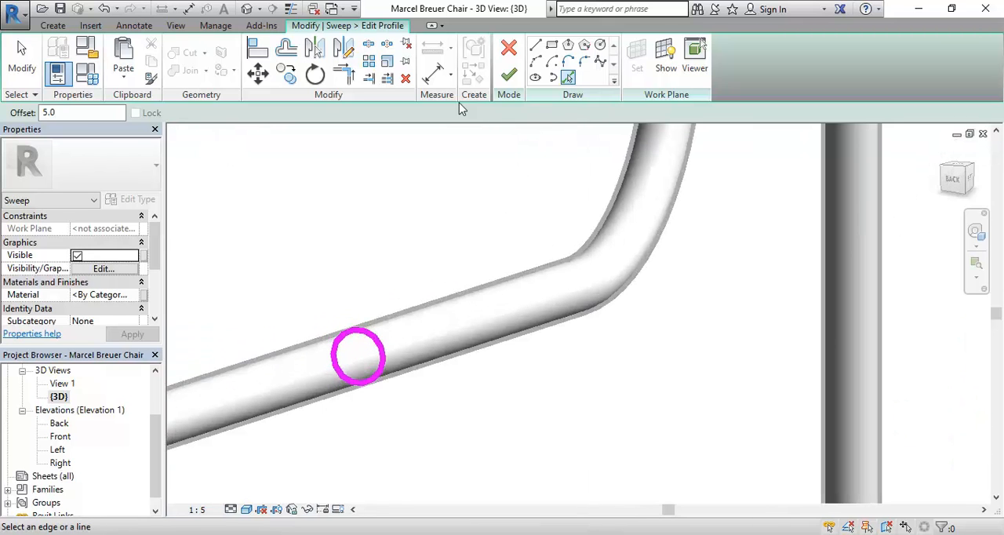
pyautogui.scroll(2, 329, 302)
pyautogui.click(382, 314)
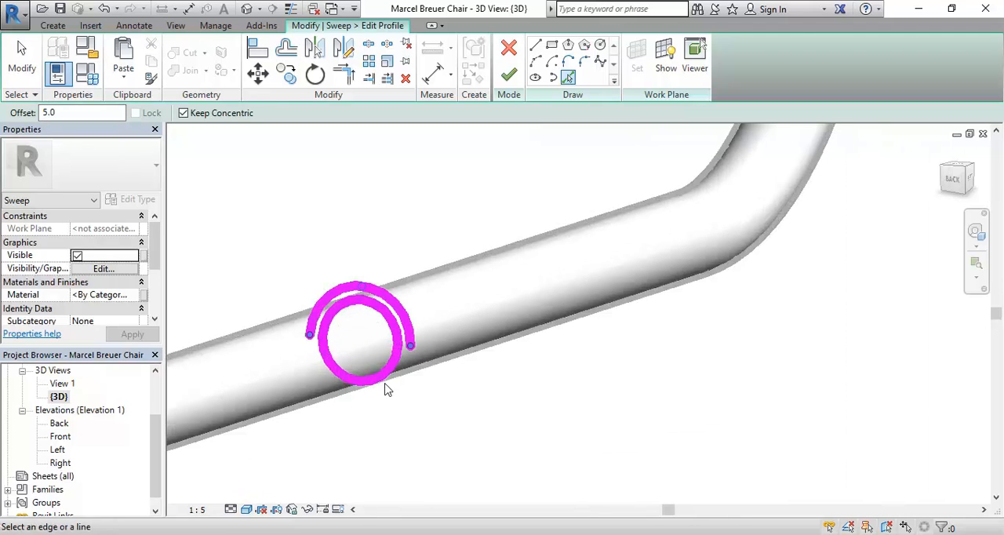
pyautogui.click(380, 384)
# Offset the profile circle on the tube carrying the sweep path outward by 5 and end Pick Lines.
pyautogui.scroll(-3, 540, 363)
pyautogui.moveTo(541, 365); pyautogui.dragTo(316, 298, button='middle')
pyautogui.scroll(-1, 620, 378)
pyautogui.moveTo(619, 378); pyautogui.dragTo(356, 374, button='middle')
pyautogui.scroll(2, 553, 374)
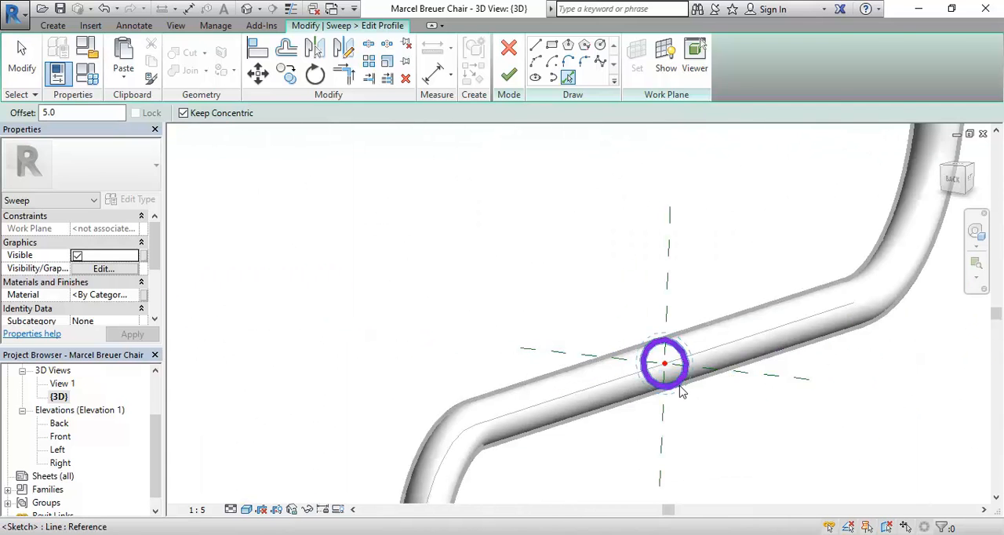
pyautogui.click(670, 382)
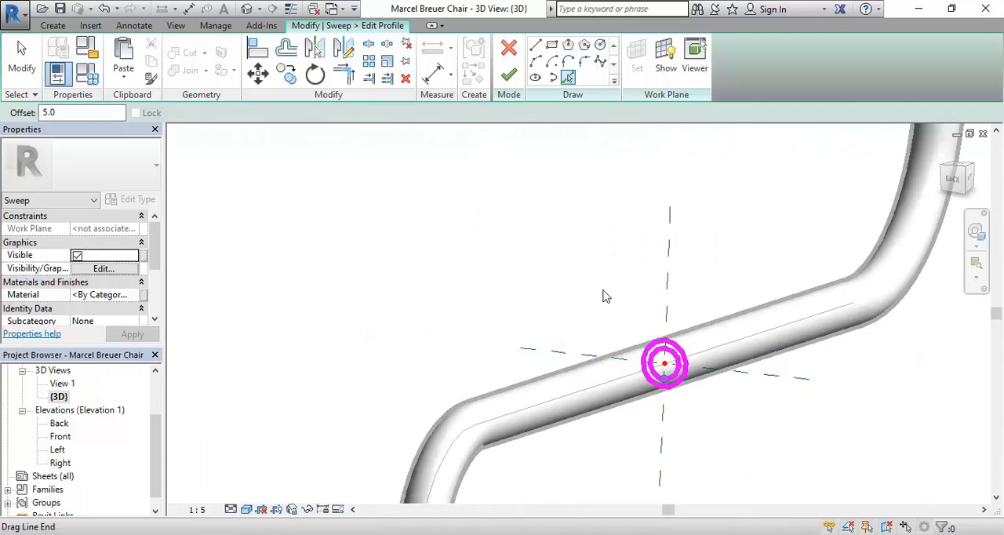
pyautogui.click(106, 9)
pyautogui.scroll(2, 650, 353)
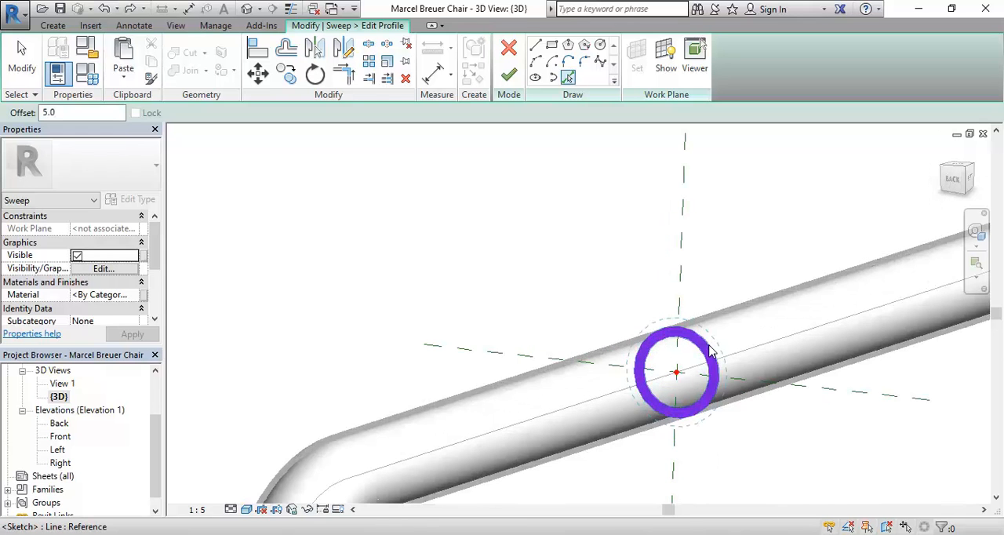
pyautogui.click(708, 352)
pyautogui.scroll(-2, 486, 353)
pyautogui.scroll(-4, 531, 345)
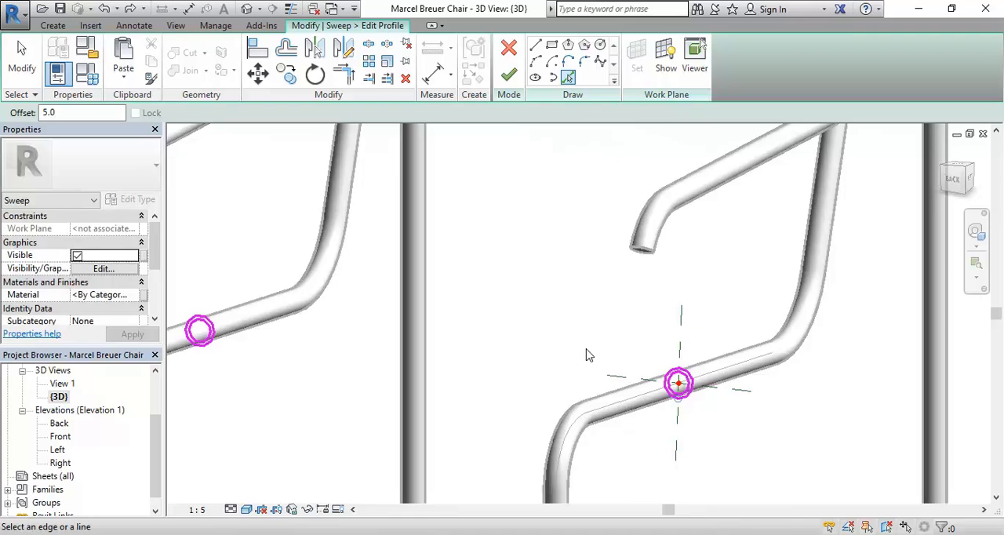
pyautogui.moveTo(587, 355); pyautogui.dragTo(610, 355, button='middle')
pyautogui.rightClick(548, 304)
pyautogui.click(566, 310)
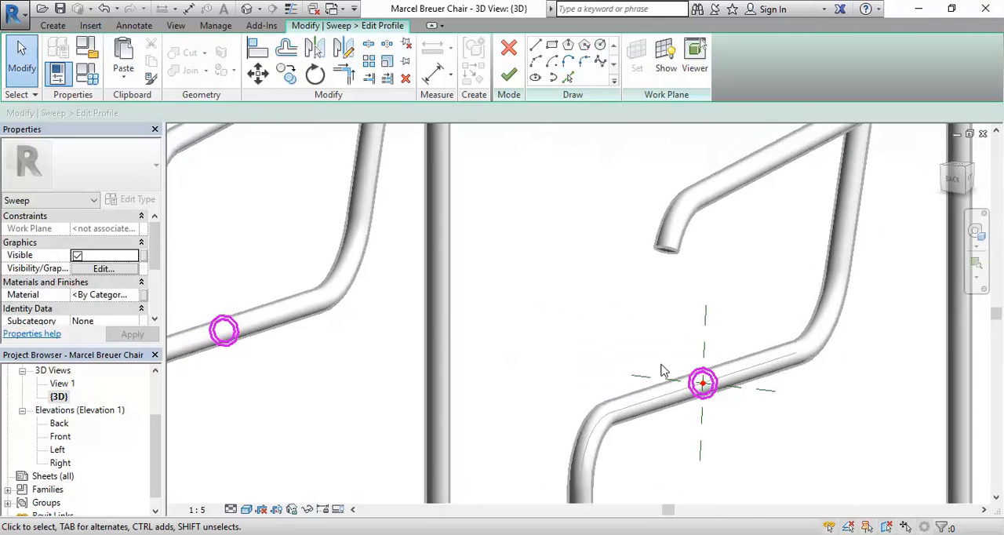
pyautogui.scroll(4, 742, 401)
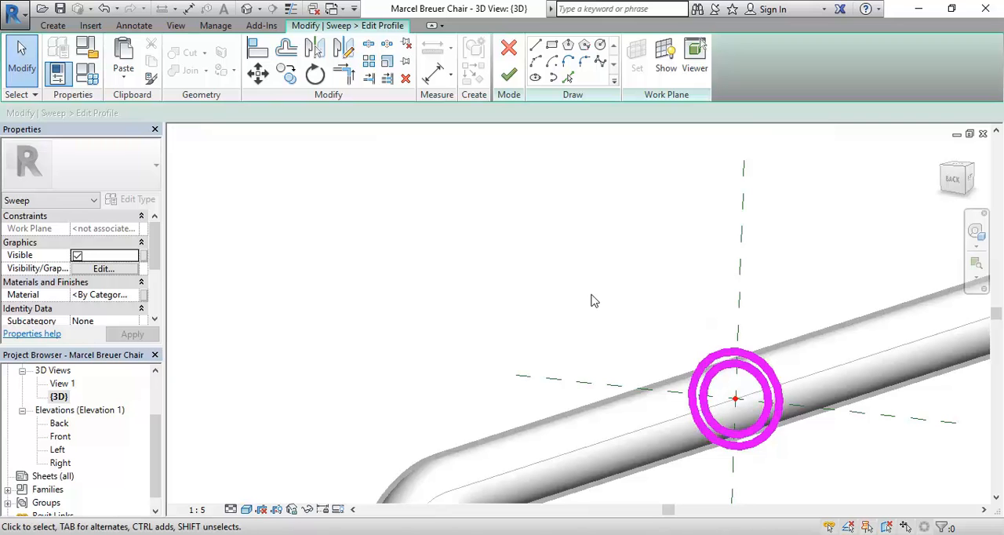
pyautogui.scroll(-2, 615, 332)
pyautogui.moveTo(615, 332); pyautogui.dragTo(607, 306, button='middle')
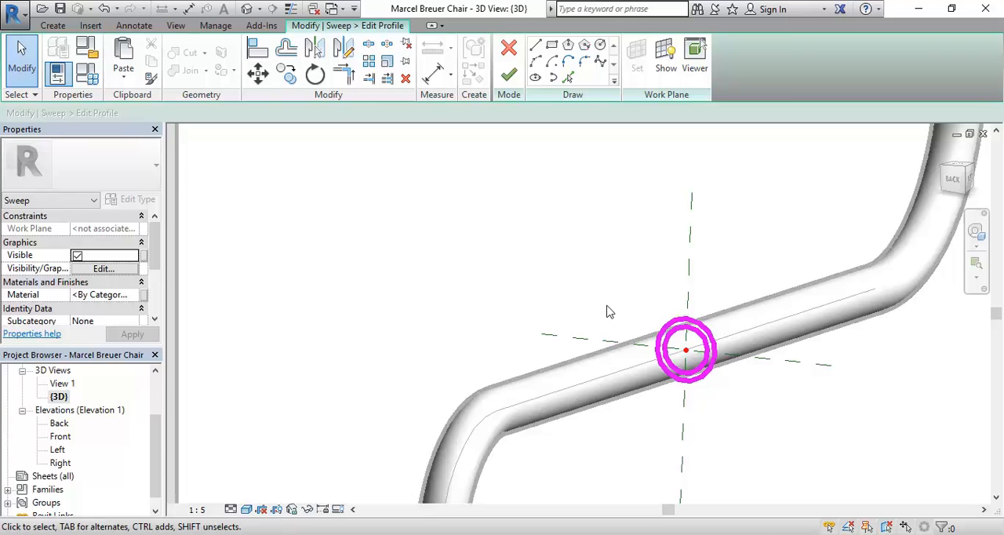
pyautogui.moveTo(610, 312)
pyautogui.mouseDown(button='middle')
pyautogui.moveTo(569, 295)
pyautogui.moveTo(596, 309)
pyautogui.mouseUp(button='middle')
pyautogui.scroll(3, 596, 309)
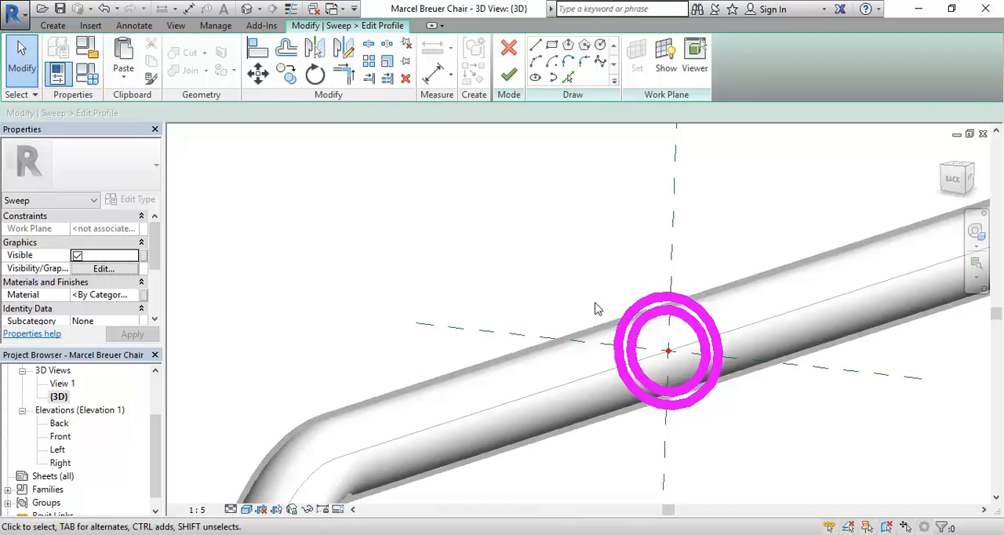
pyautogui.scroll(-2, 594, 309)
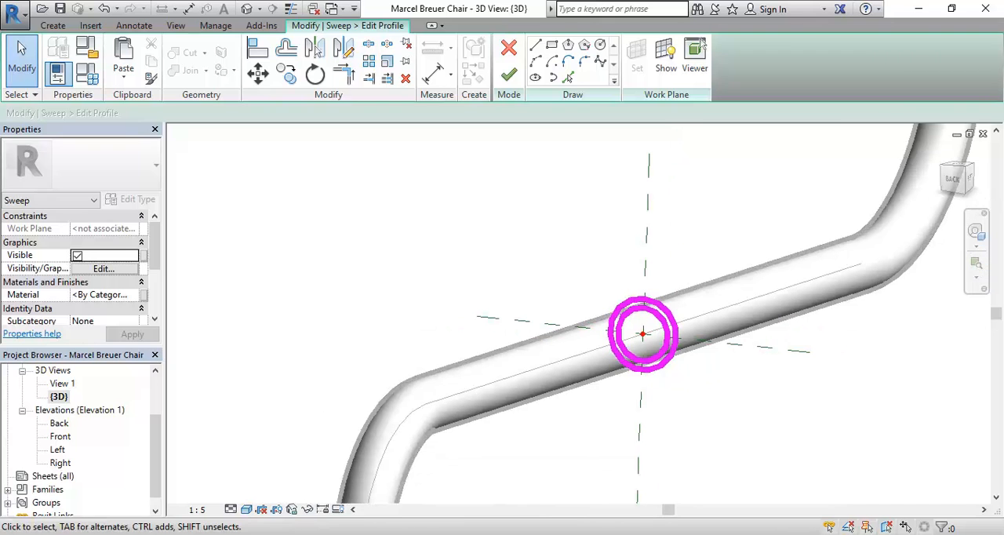
pyautogui.hotkey('alt', 'Tab')
pyautogui.hotkey('alt', 'Tab')
# Try to delete both concentric profile circles on the seat tube carrying the sweep path.
pyautogui.moveTo(525, 350); pyautogui.dragTo(399, 316, button='middle')
pyautogui.scroll(3, 503, 248)
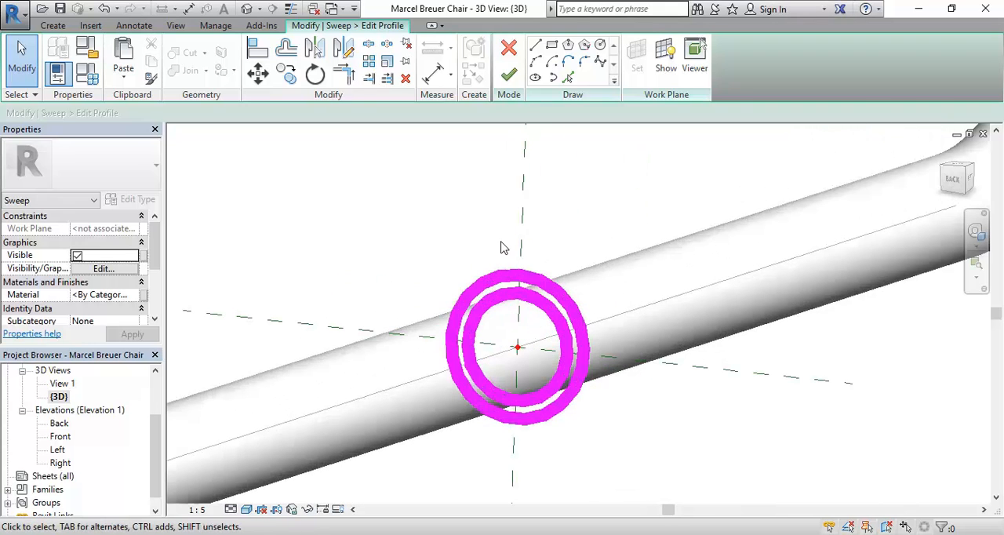
pyautogui.click(502, 305)
pyautogui.press('Delete')
pyautogui.click(504, 296)
pyautogui.press('Delete')
pyautogui.moveTo(444, 267); pyautogui.dragTo(466, 273, button='middle')
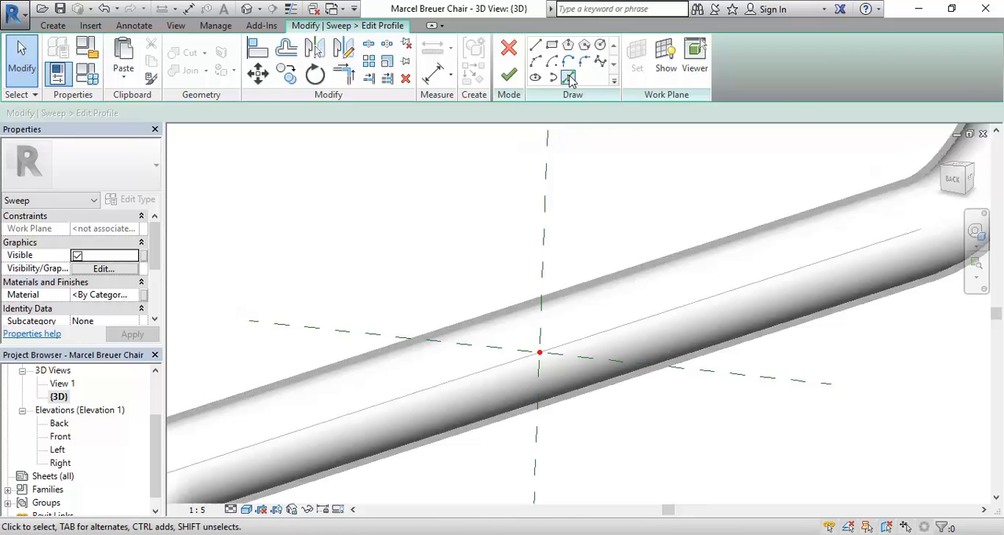
# Try to trace half of the seat tube's circular edge at offset 0, and undo it together with the circle deletions.
pyautogui.click(568, 77)
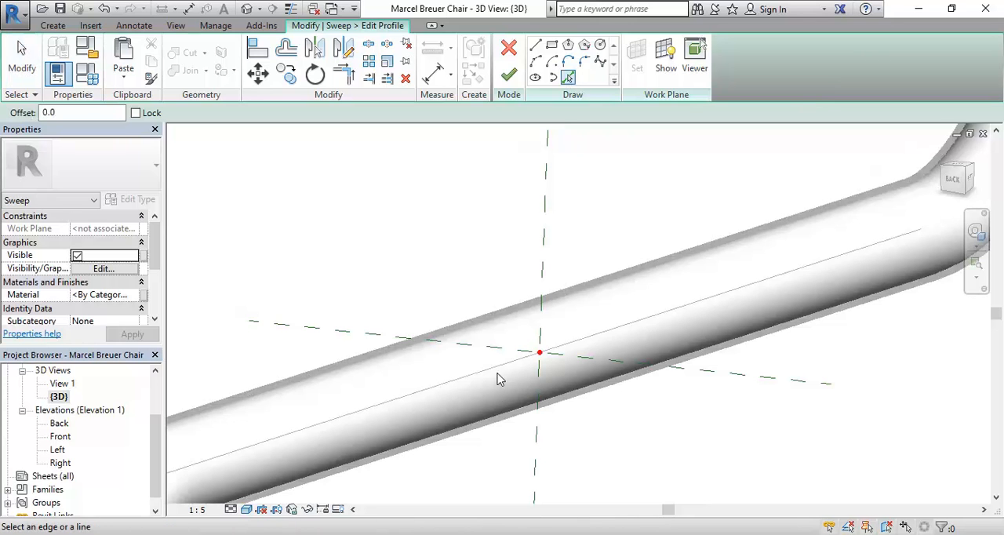
pyautogui.click(536, 405)
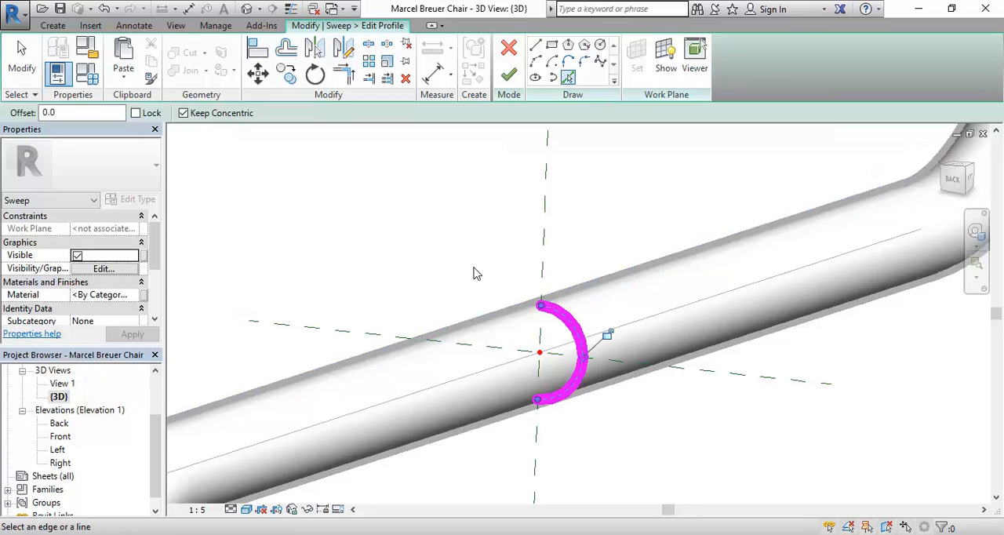
pyautogui.click(103, 9)
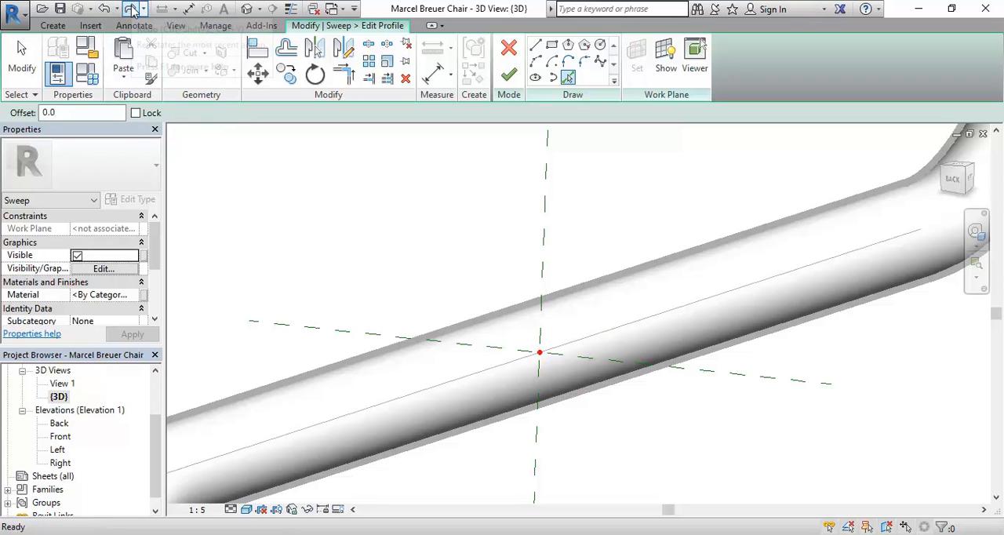
pyautogui.click(106, 11)
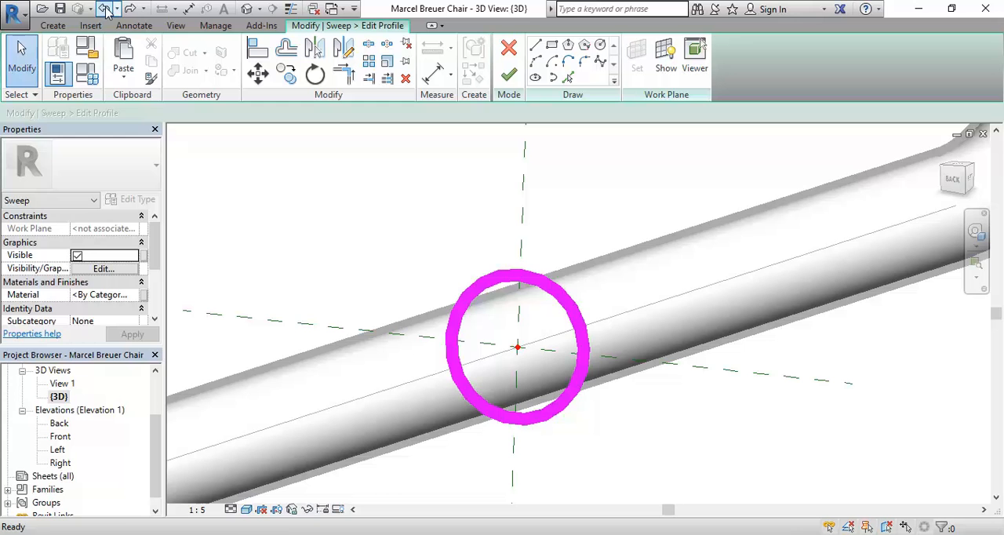
pyautogui.click(107, 11)
pyautogui.scroll(-3, 372, 236)
pyautogui.moveTo(377, 240); pyautogui.dragTo(634, 345, button='middle')
pyautogui.scroll(-4, 442, 292)
pyautogui.scroll(-2, 458, 285)
pyautogui.scroll(-2, 538, 329)
pyautogui.scroll(1, 545, 348)
pyautogui.moveTo(545, 348); pyautogui.dragTo(480, 375, button='middle')
pyautogui.rightClick(349, 254)
pyautogui.click(378, 263)
pyautogui.scroll(1, 327, 353)
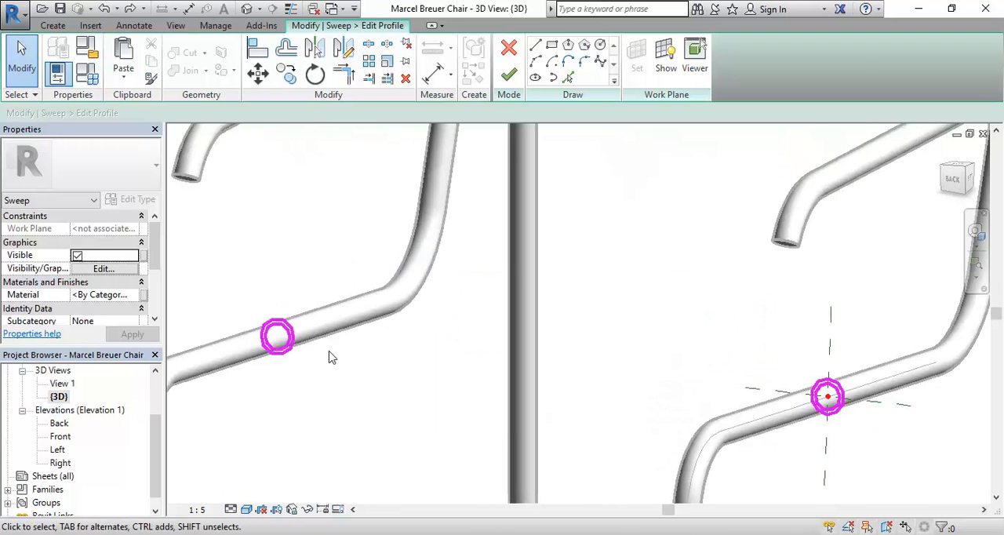
pyautogui.moveTo(356, 395); pyautogui.dragTo(347, 360, button='middle')
pyautogui.scroll(1, 348, 360)
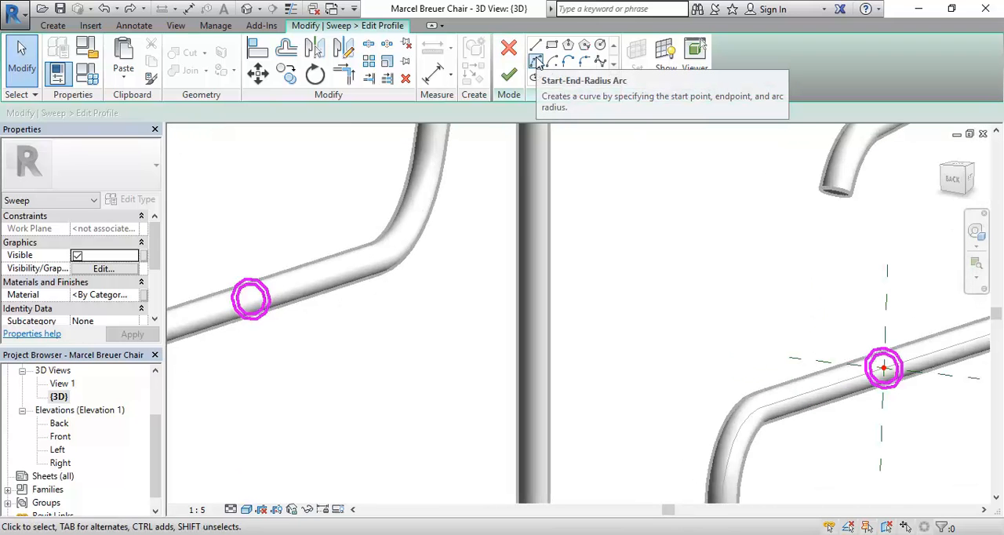
# Start a Start-End-Radius Arc at the inward-facing quadrant of the outer circle on the tube carrying the sweep path.
pyautogui.click(537, 63)
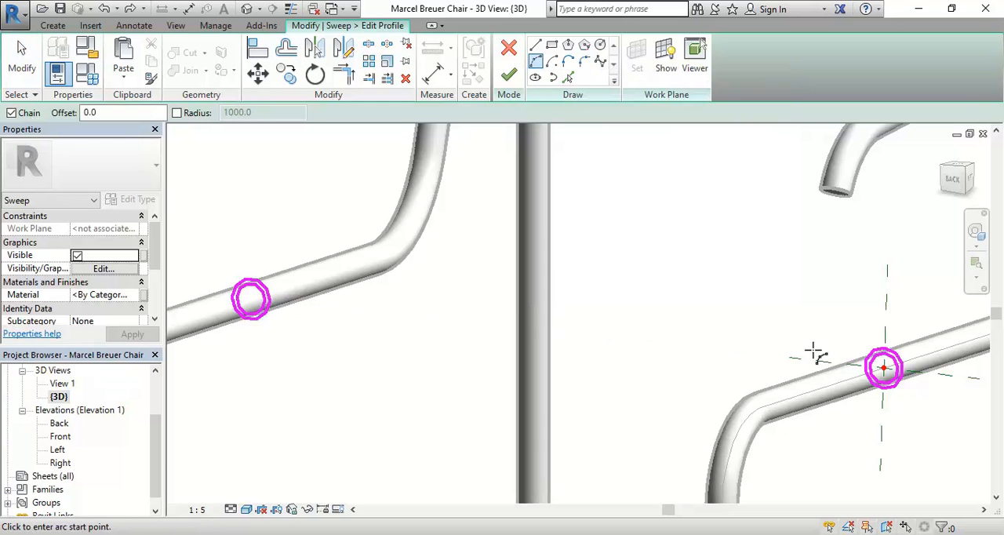
pyautogui.moveTo(862, 369); pyautogui.dragTo(719, 316, button='middle')
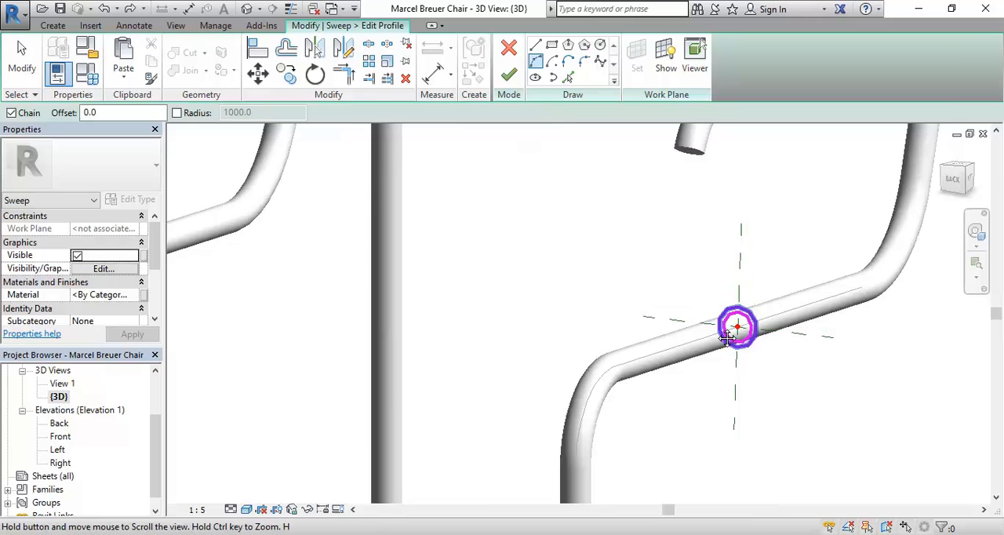
pyautogui.scroll(2, 713, 318)
pyautogui.scroll(5, 718, 323)
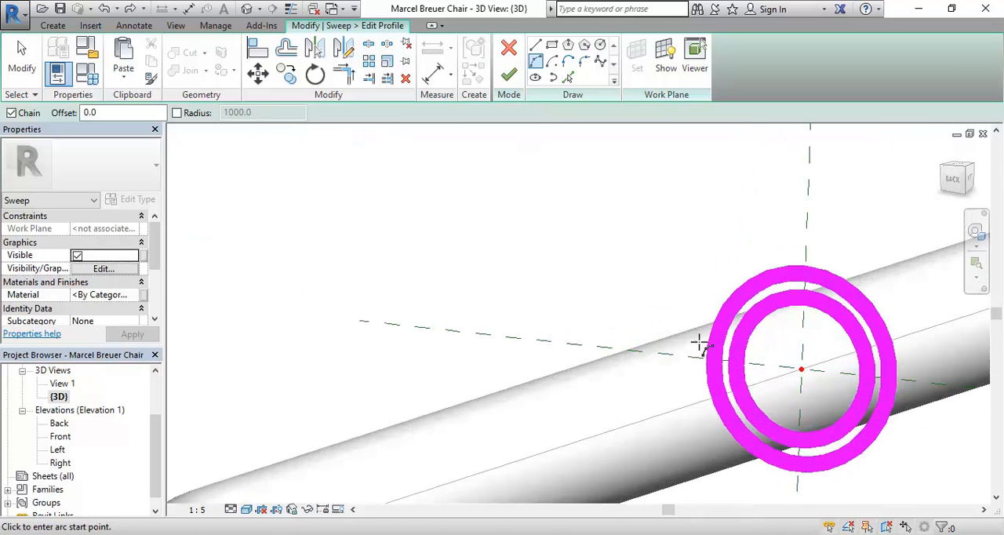
pyautogui.moveTo(720, 365); pyautogui.dragTo(639, 347, button='middle')
pyautogui.scroll(3, 637, 345)
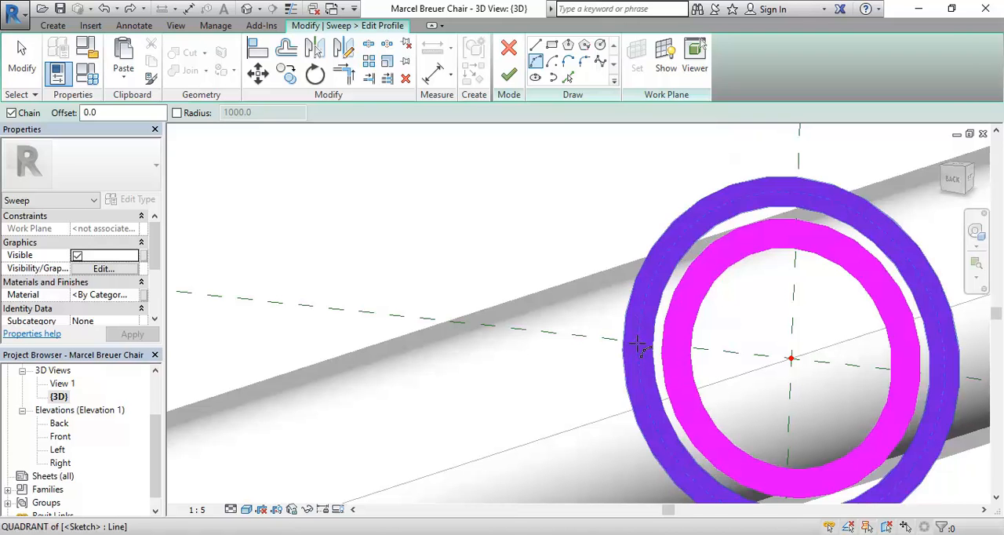
pyautogui.click(642, 345)
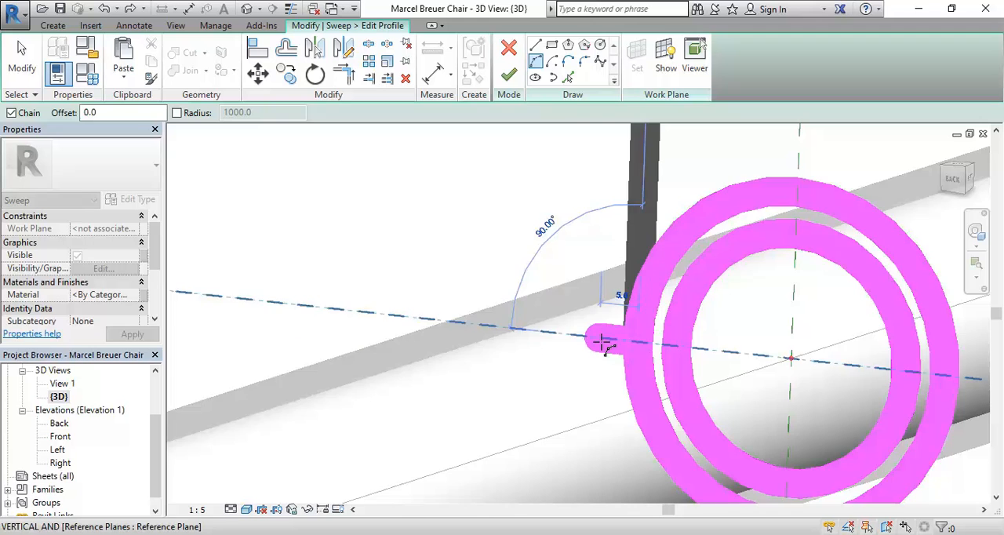
# End the arc at the inward-facing side of the opposite tube's outer circle, sagging downward with a radius of about 4061.
pyautogui.scroll(-4, 520, 314)
pyautogui.moveTo(410, 309); pyautogui.dragTo(742, 343, button='middle')
pyautogui.scroll(-2, 351, 298)
pyautogui.moveTo(365, 311); pyautogui.dragTo(733, 332, button='middle')
pyautogui.scroll(2, 279, 270)
pyautogui.scroll(1, 244, 271)
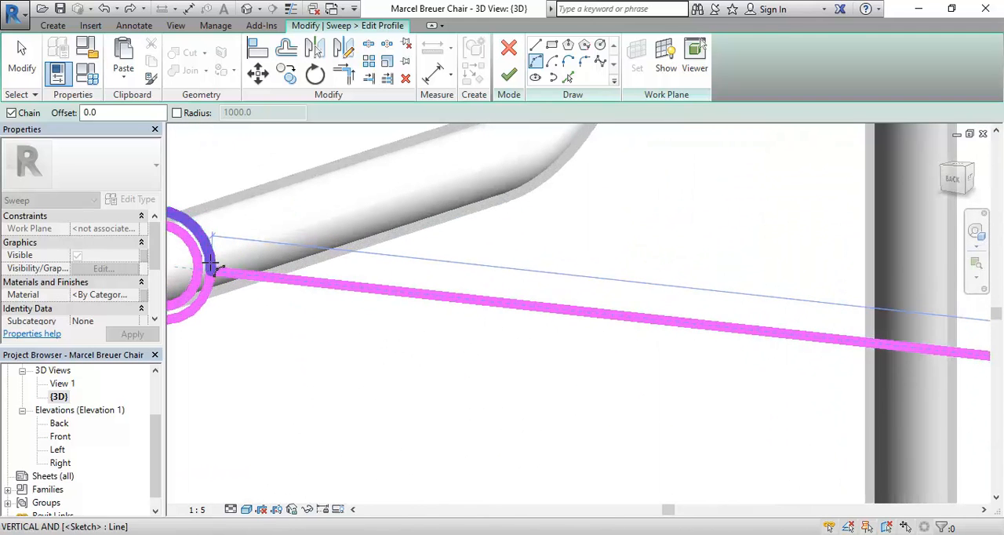
pyautogui.click(212, 270)
pyautogui.scroll(-2, 504, 333)
pyautogui.moveTo(504, 333); pyautogui.dragTo(303, 277, button='middle')
pyautogui.scroll(-1, 303, 278)
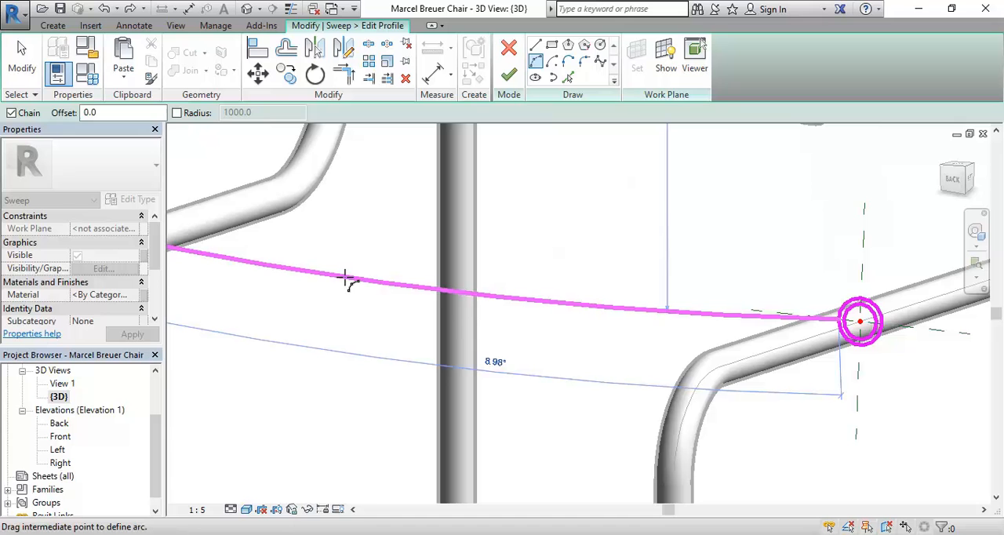
pyautogui.click(345, 278)
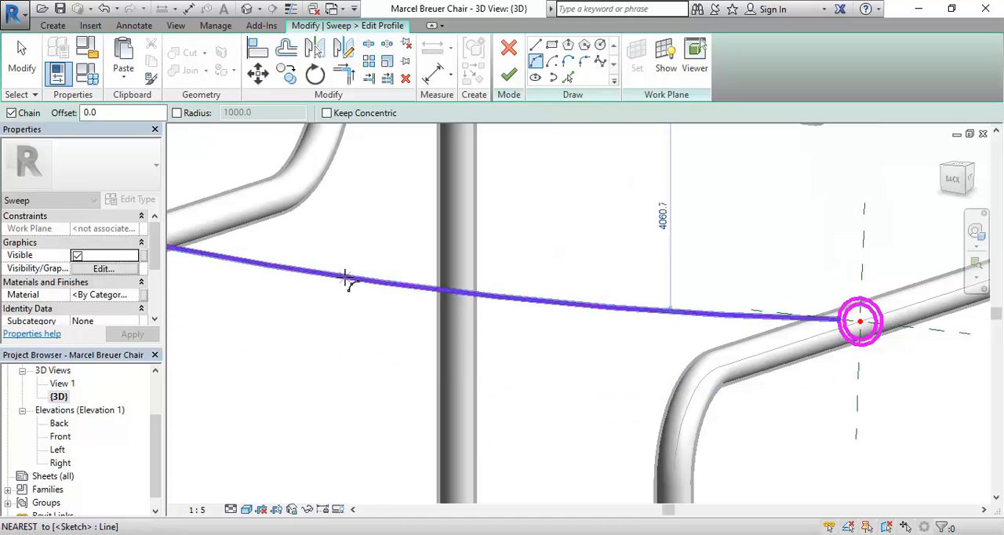
pyautogui.scroll(-2, 361, 233)
pyautogui.moveTo(361, 233); pyautogui.dragTo(379, 272, button='middle')
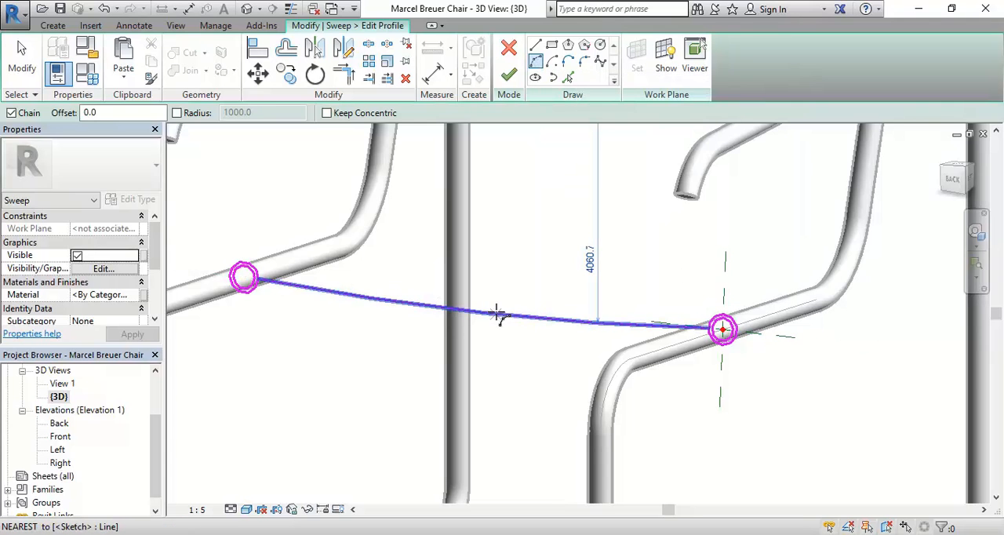
pyautogui.scroll(-2, 424, 382)
pyautogui.scroll(-3, 428, 385)
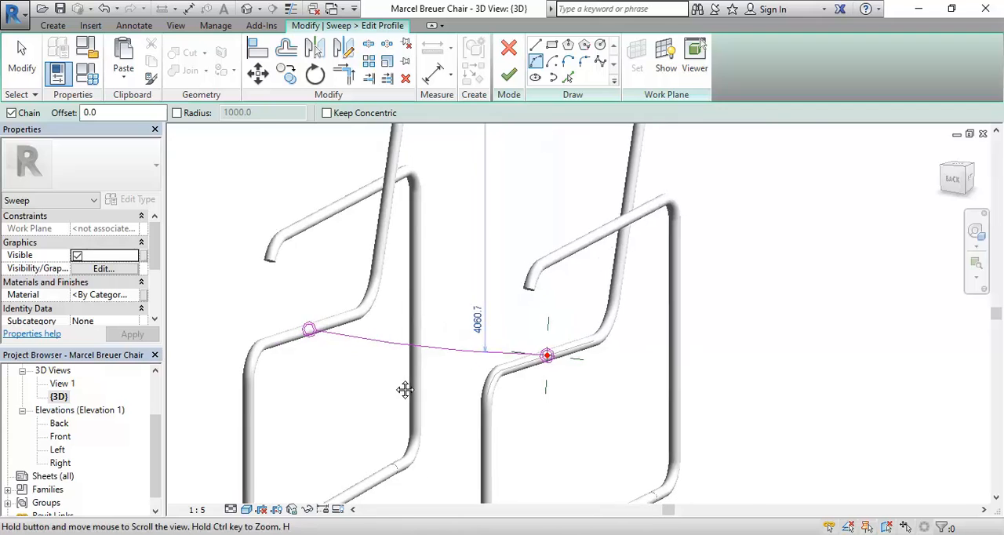
# Compare the seat arc's sag with the seat in the marcel breuer-style-armchair photo in Windows Photo Viewer.
pyautogui.scroll(3, 404, 388)
pyautogui.scroll(1, 411, 396)
pyautogui.moveTo(415, 400)
pyautogui.mouseDown(button='middle')
pyautogui.moveTo(444, 429)
pyautogui.moveTo(453, 400)
pyautogui.mouseUp(button='middle')
pyautogui.scroll(1, 443, 390)
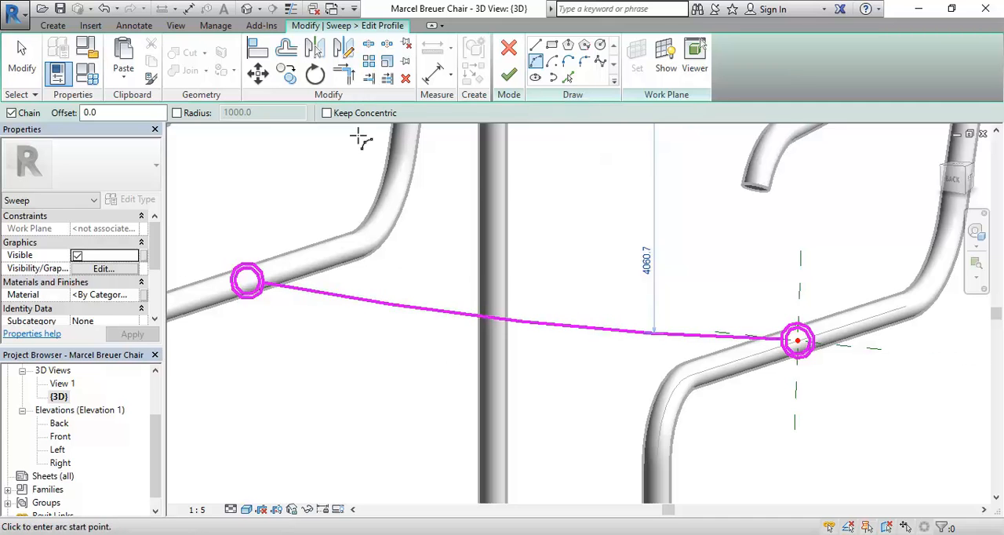
pyautogui.hotkey('alt', 'Tab')
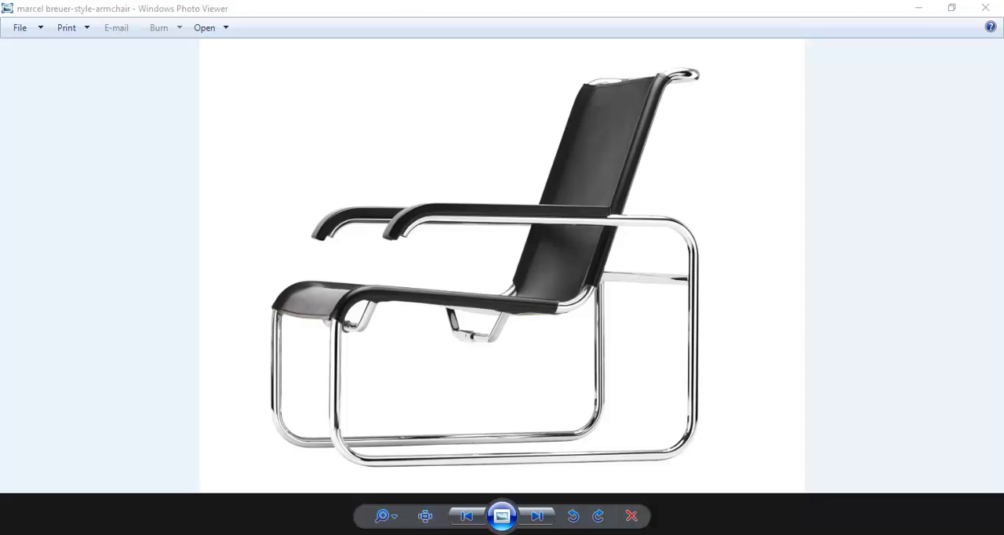
pyautogui.hotkey('alt', 'Tab')
pyautogui.hotkey('alt', 'Tab')
pyautogui.hotkey('alt', 'Tab')
pyautogui.scroll(-3, 289, 299)
pyautogui.moveTo(303, 312); pyautogui.dragTo(322, 315, button='middle')
pyautogui.scroll(1, 314, 304)
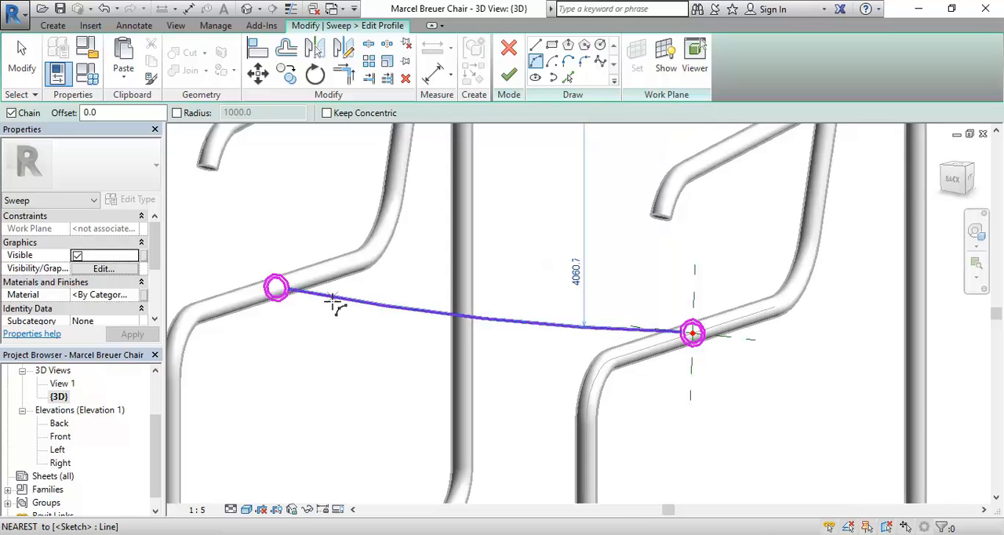
pyautogui.scroll(1, 328, 273)
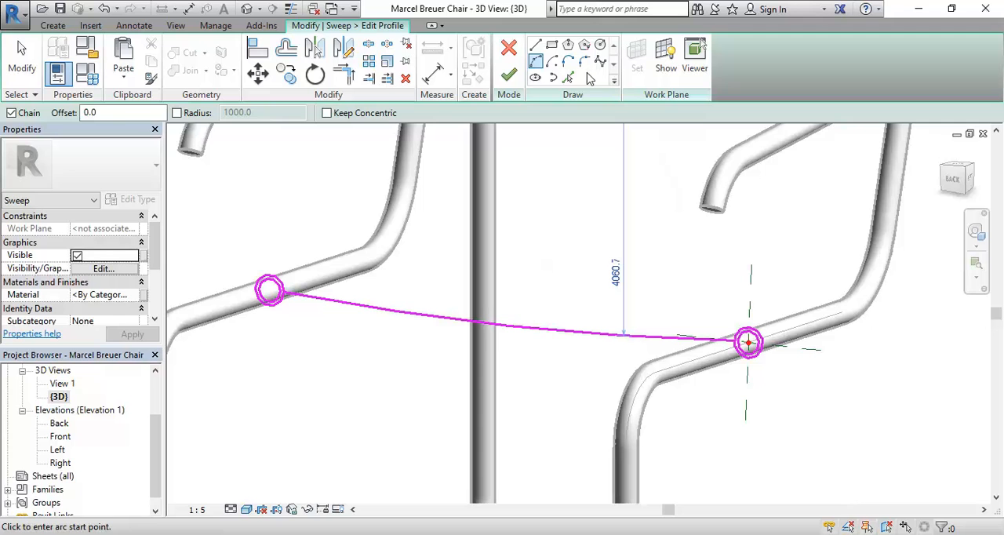
# Create a concentric copy of the sagging seat arc, offset 5.0 below it, with Pick Lines.
pyautogui.click(568, 77)
pyautogui.moveTo(310, 240); pyautogui.dragTo(289, 232, button='middle')
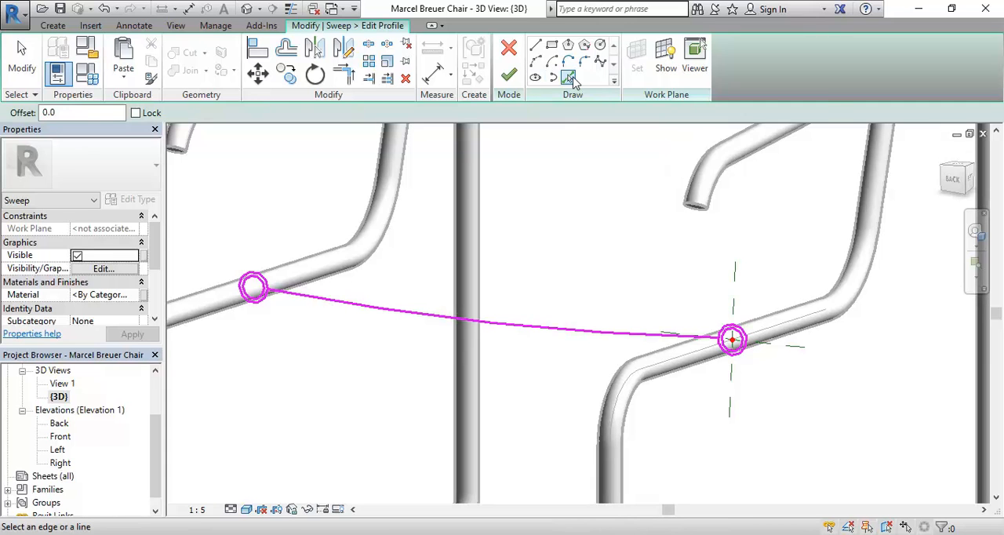
pyautogui.click(87, 109)
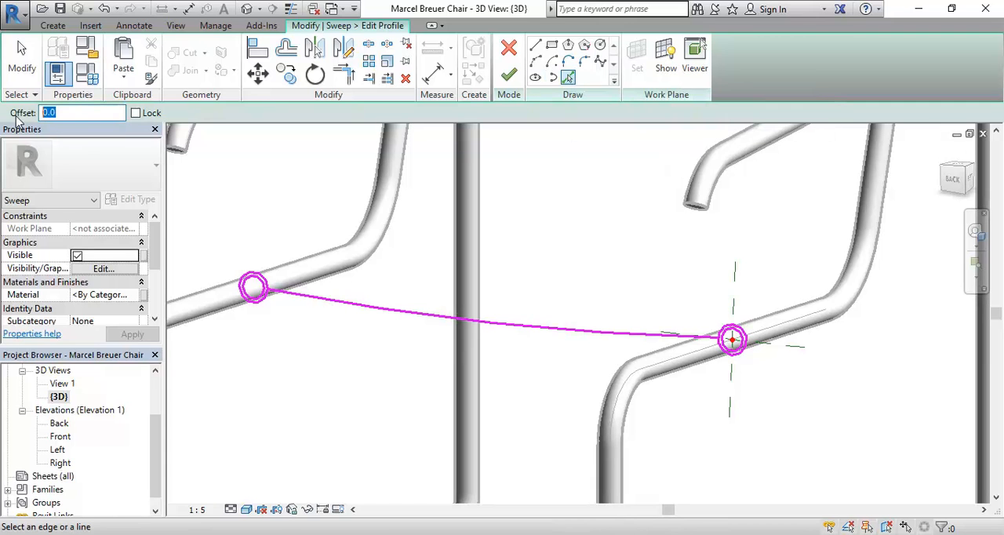
pyautogui.press('Return')
pyautogui.click(348, 311)
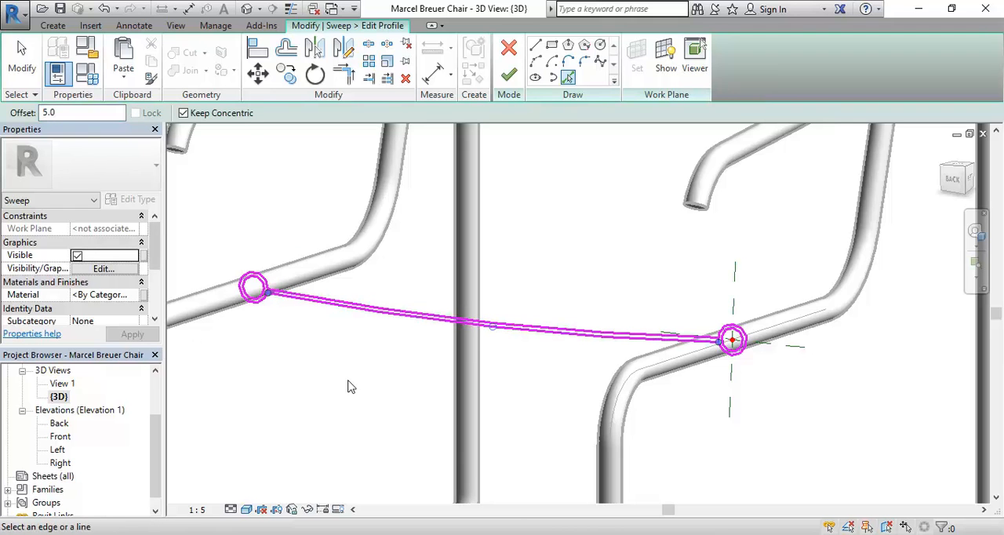
pyautogui.rightClick(264, 181)
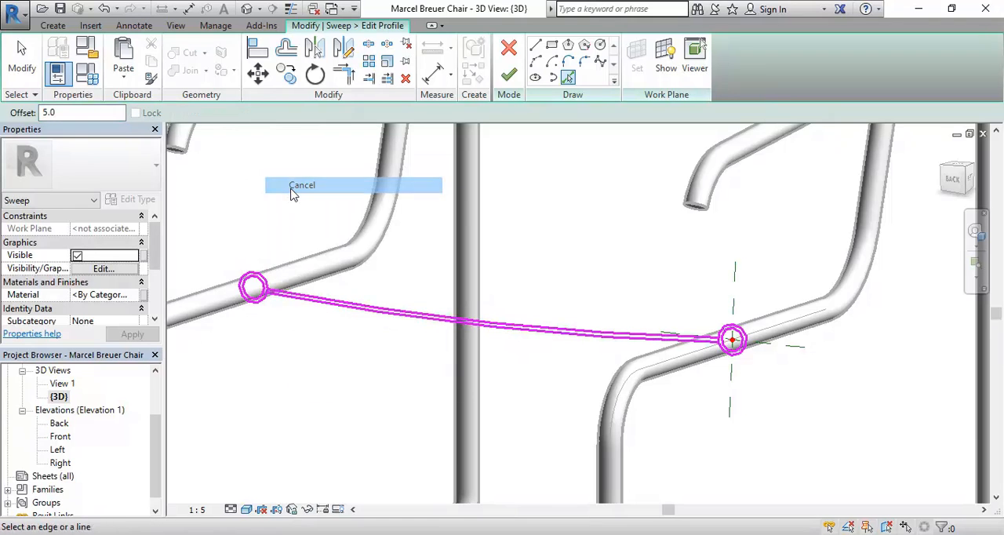
pyautogui.click(291, 192)
# Trim the outer circle on the tube opposite the sweep path to both seat arcs, opening it between them.
pyautogui.scroll(6, 270, 314)
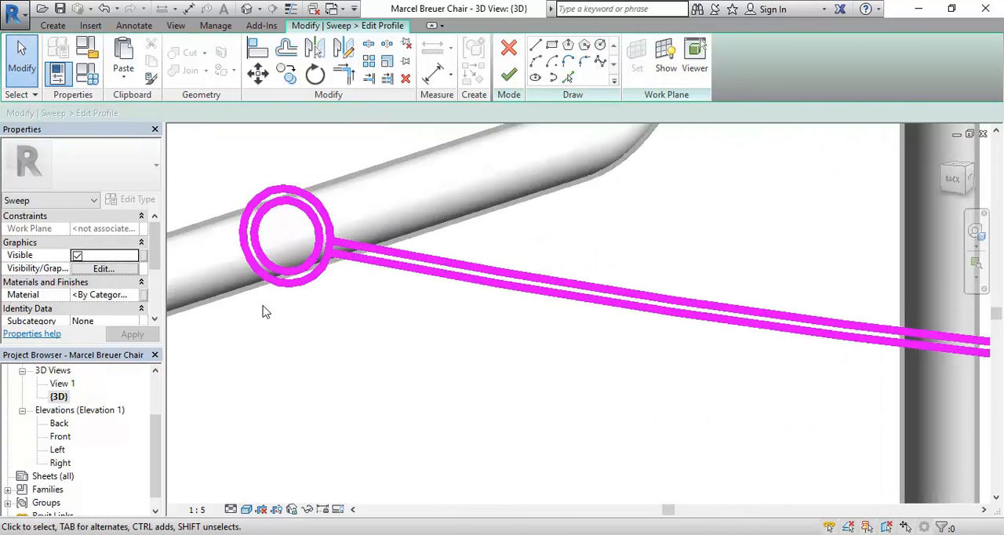
pyautogui.scroll(2, 328, 186)
pyautogui.scroll(-1, 328, 188)
pyautogui.moveTo(333, 211); pyautogui.dragTo(424, 202, button='middle')
pyautogui.scroll(1, 311, 239)
pyautogui.scroll(1, 426, 204)
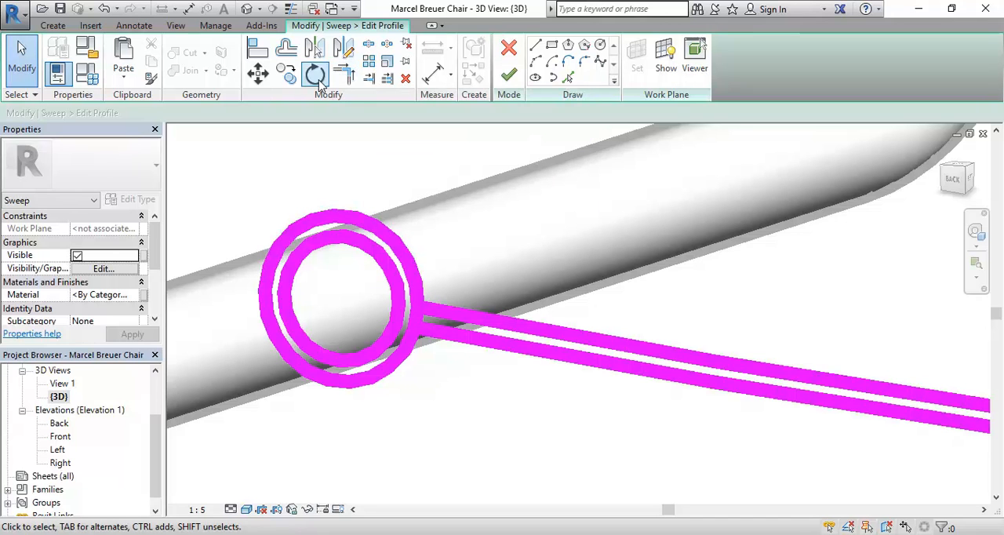
pyautogui.click(343, 75)
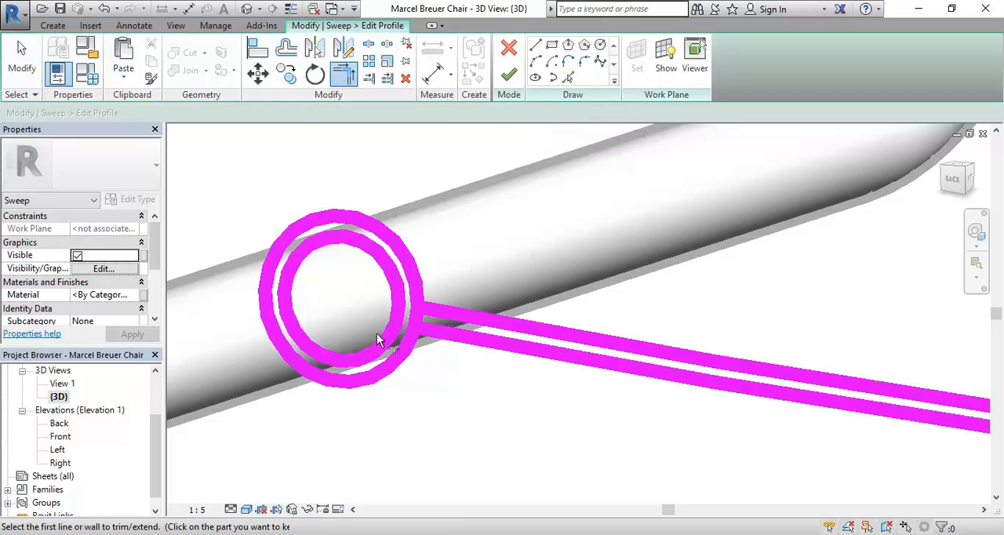
pyautogui.click(398, 365)
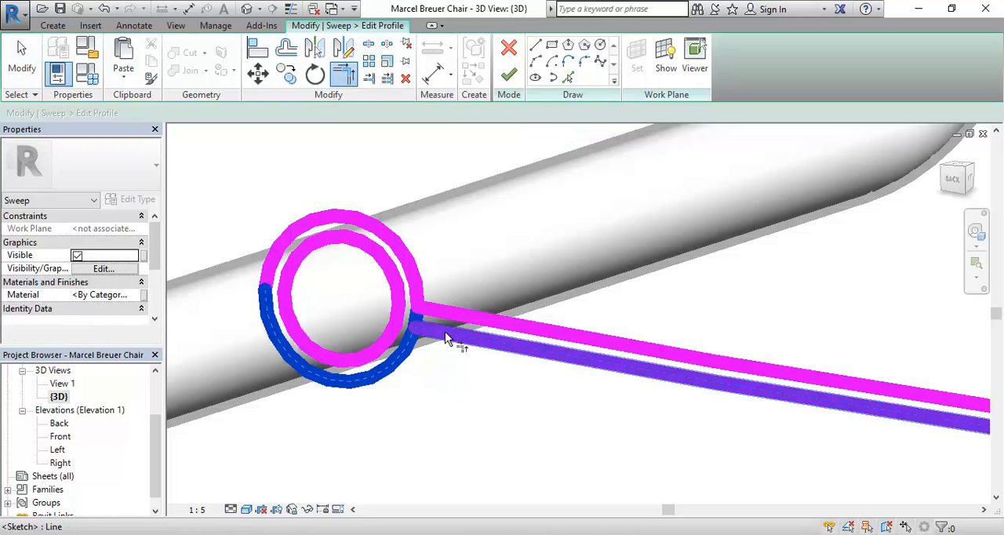
pyautogui.click(446, 330)
pyautogui.click(429, 307)
pyautogui.click(420, 287)
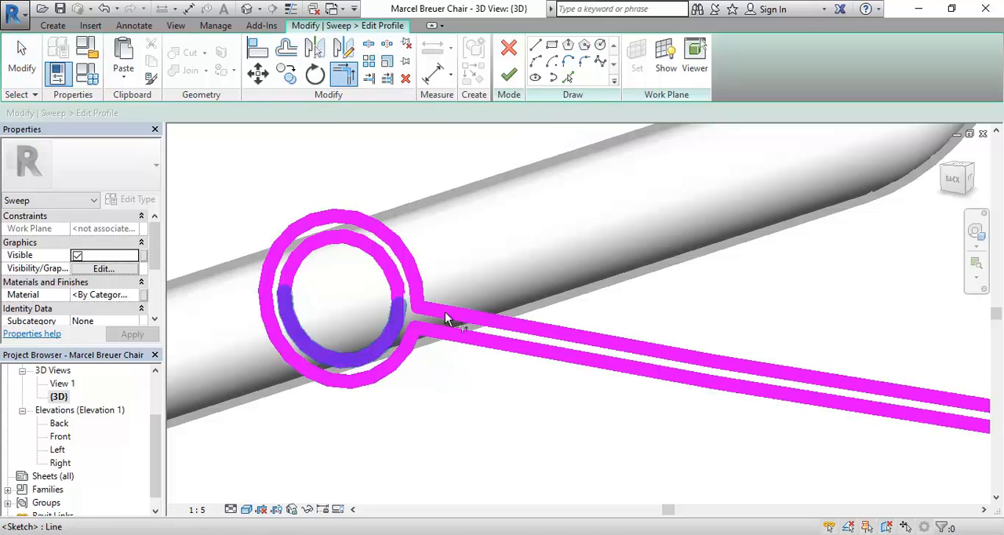
# Split the outer circle on the tube carrying the sweep path where it meets the upper and lower arcs.
pyautogui.scroll(-3, 459, 405)
pyautogui.moveTo(628, 433); pyautogui.dragTo(406, 345, button='middle')
pyautogui.scroll(5, 701, 343)
pyautogui.scroll(2, 695, 350)
pyautogui.moveTo(695, 351); pyautogui.dragTo(515, 357, button='middle')
pyautogui.scroll(2, 486, 373)
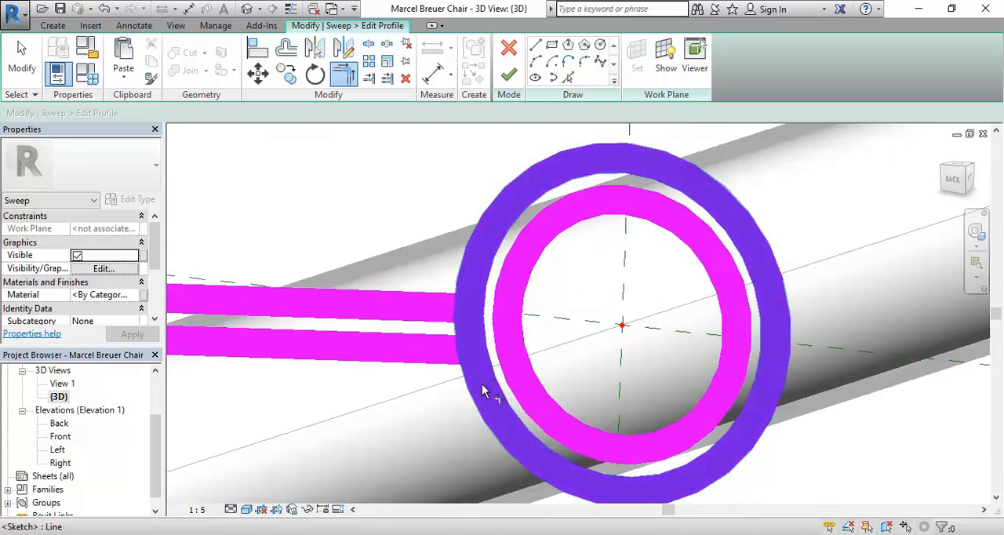
pyautogui.press('t')
pyautogui.press('r')
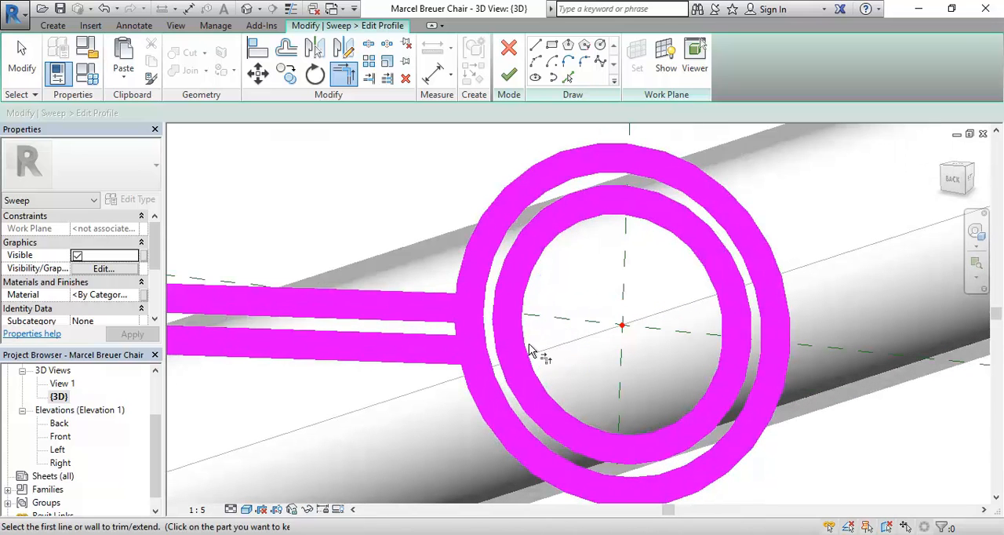
pyautogui.click(368, 45)
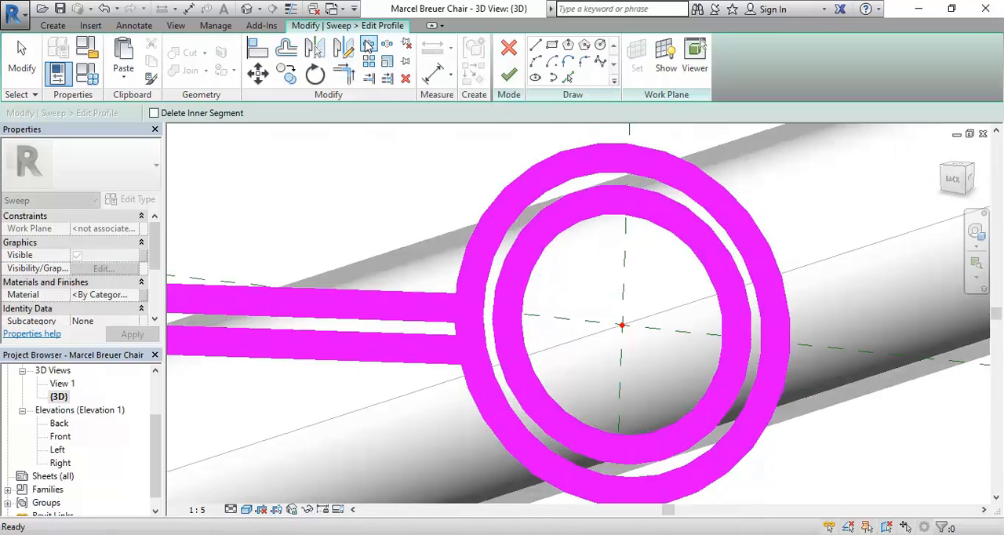
pyautogui.click(474, 303)
pyautogui.click(477, 352)
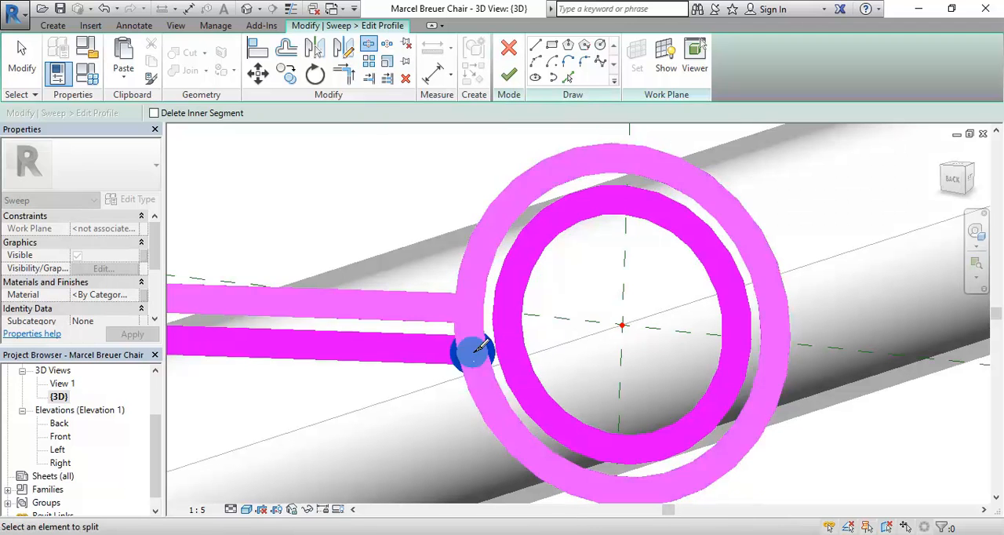
pyautogui.rightClick(390, 227)
pyautogui.click(424, 236)
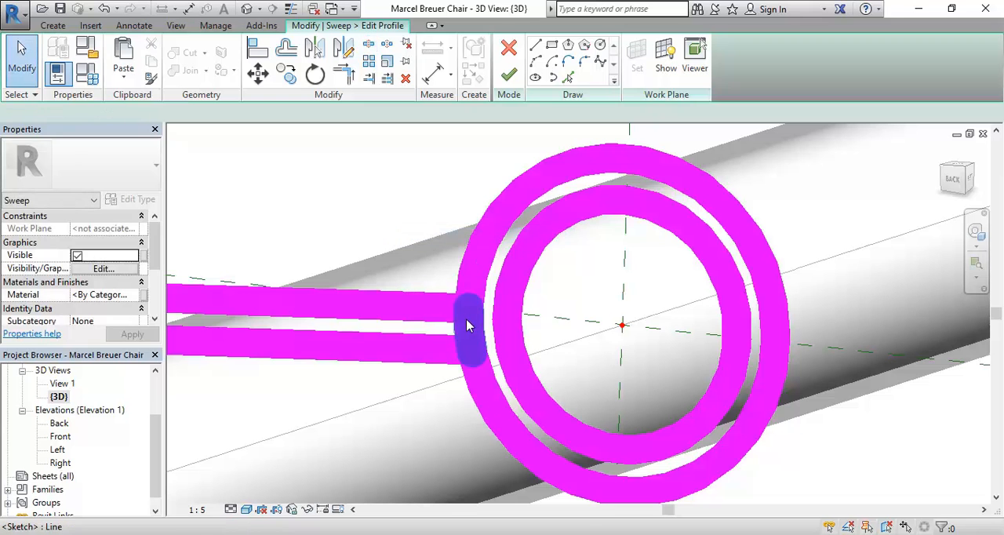
# Delete the short outer-circle segment between the two arcs on the tube carrying the sweep path.
pyautogui.click(467, 326)
pyautogui.press('Delete')
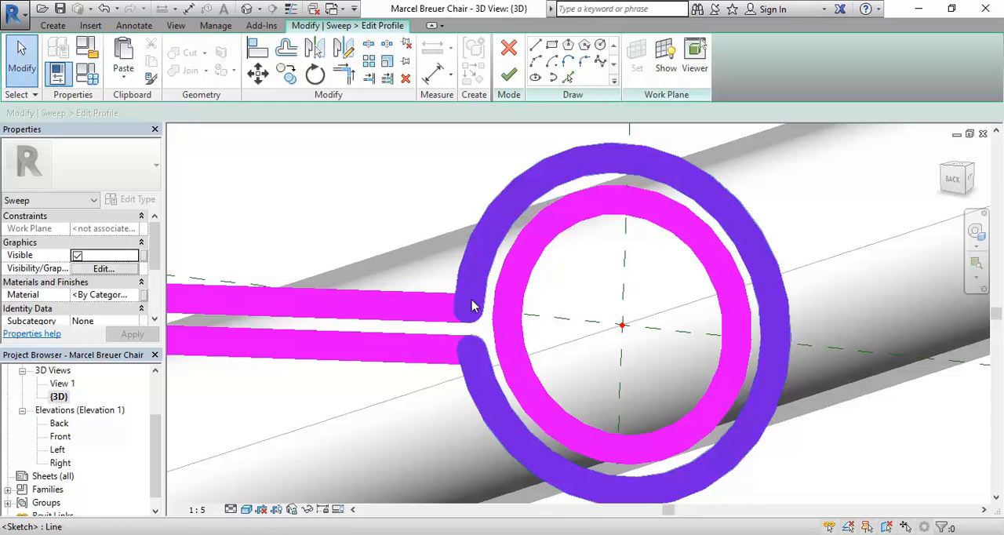
pyautogui.hotkey('ctrl', 'z')
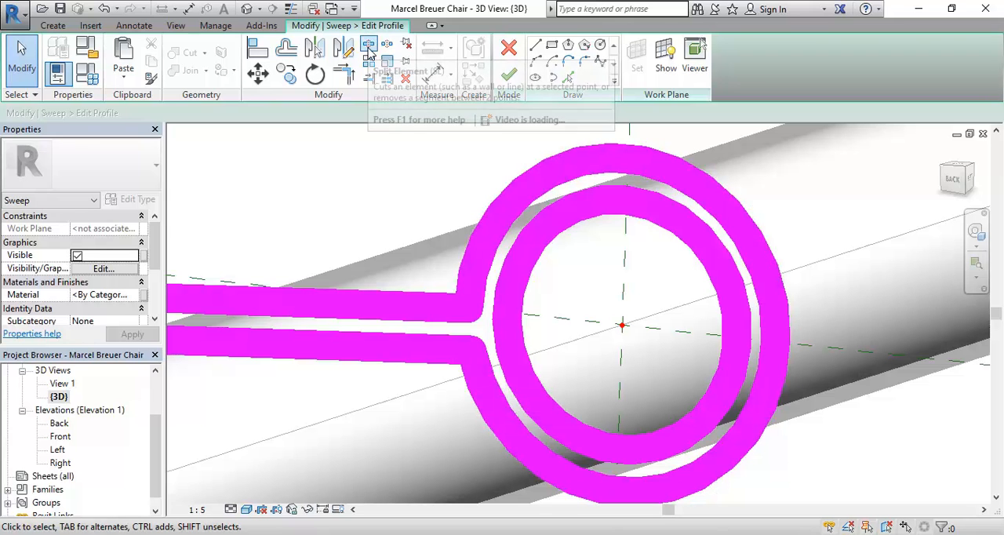
# Finish the profile sketch and complete the sweep that forms the seat between the side tubes.
pyautogui.scroll(-3, 376, 173)
pyautogui.moveTo(375, 171); pyautogui.dragTo(599, 276, button='middle')
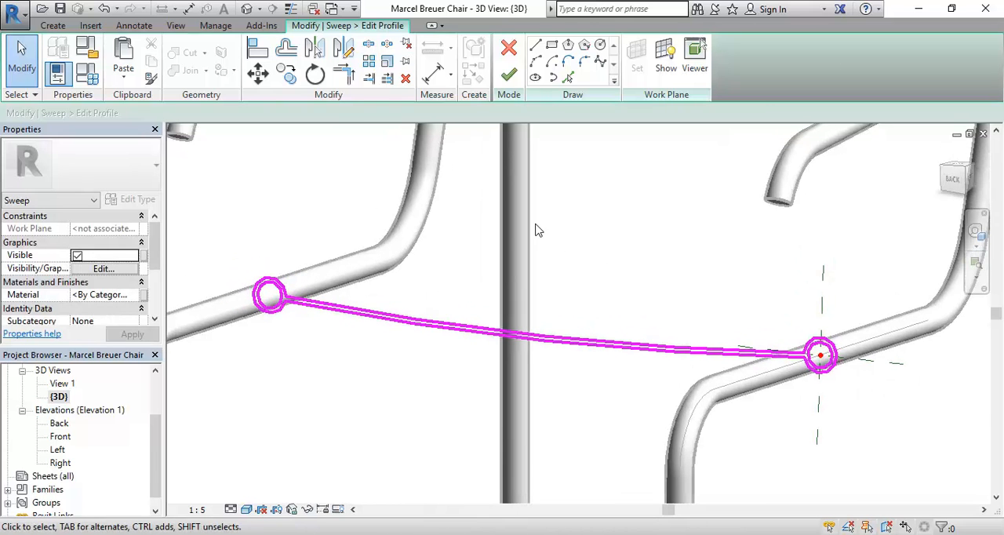
pyautogui.click(508, 76)
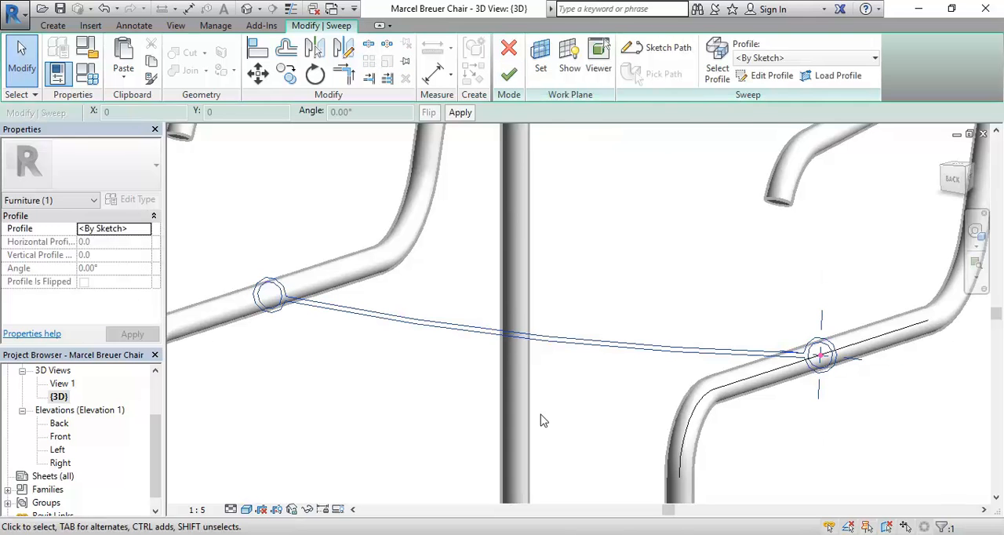
pyautogui.click(510, 76)
pyautogui.scroll(-5, 518, 353)
pyautogui.click(353, 230)
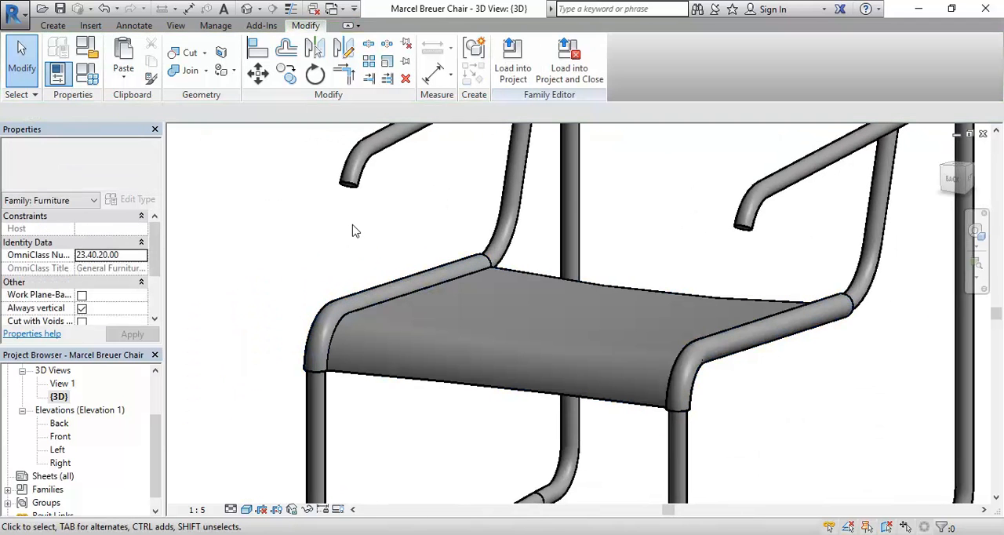
# Examine the swept seat and its wrap around the side tubes from several angles and distances.
pyautogui.keyDown('shift'); pyautogui.moveTo(503, 328); pyautogui.dragTo(392, 376, button='middle'); pyautogui.keyUp('shift')
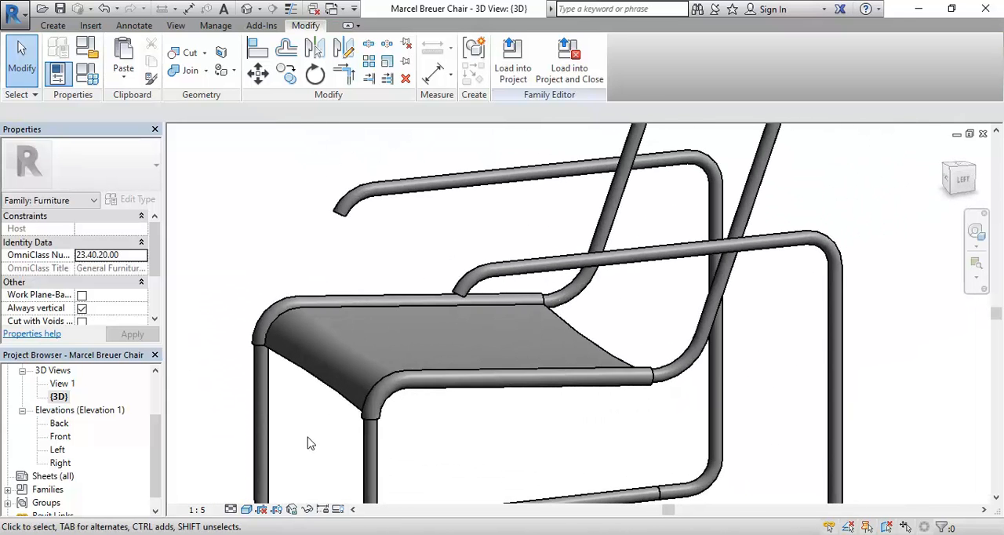
pyautogui.scroll(1, 302, 426)
pyautogui.scroll(1, 304, 427)
pyautogui.scroll(2, 305, 429)
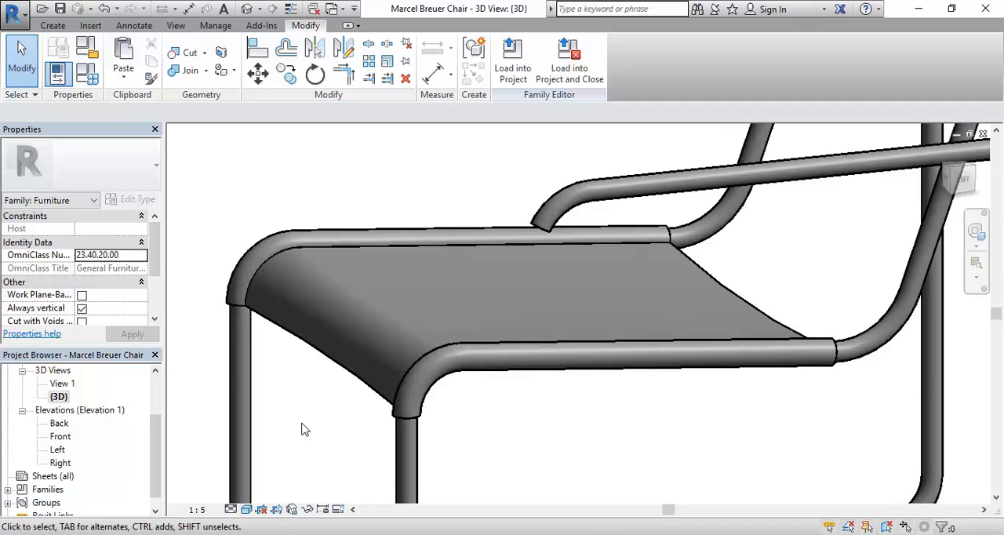
pyautogui.scroll(-5, 335, 411)
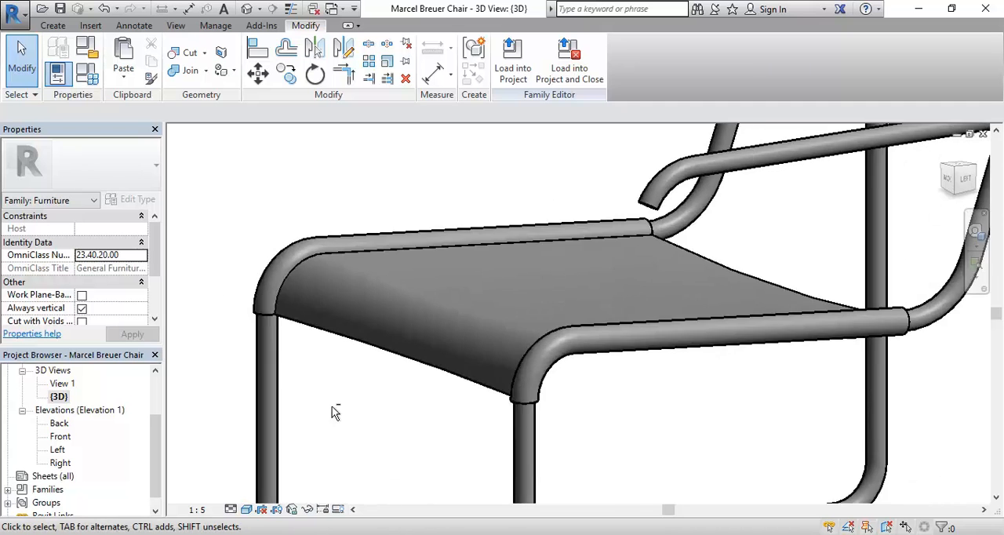
pyautogui.keyDown('shift'); pyautogui.moveTo(360, 374); pyautogui.dragTo(372, 405, button='middle'); pyautogui.keyUp('shift')
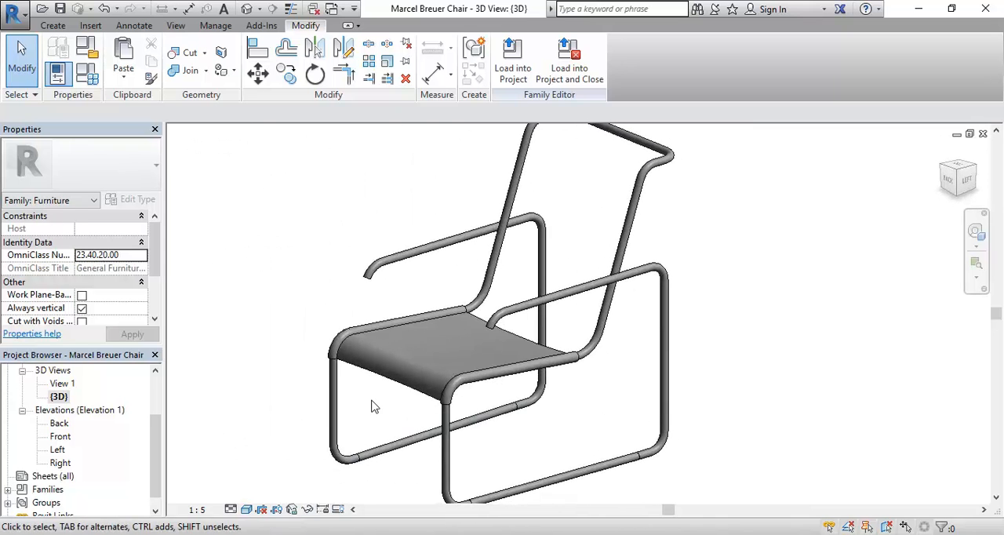
pyautogui.scroll(4, 347, 385)
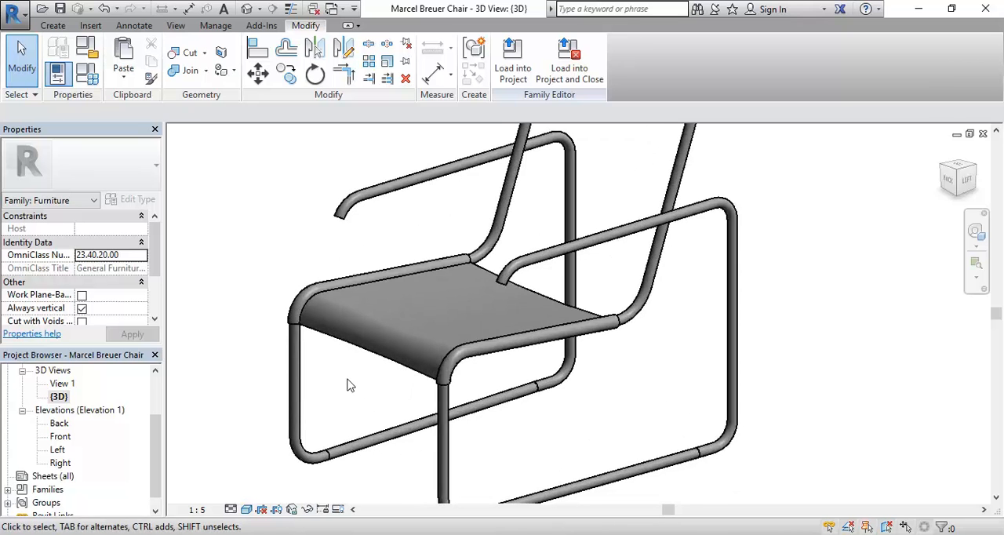
pyautogui.scroll(-3, 349, 386)
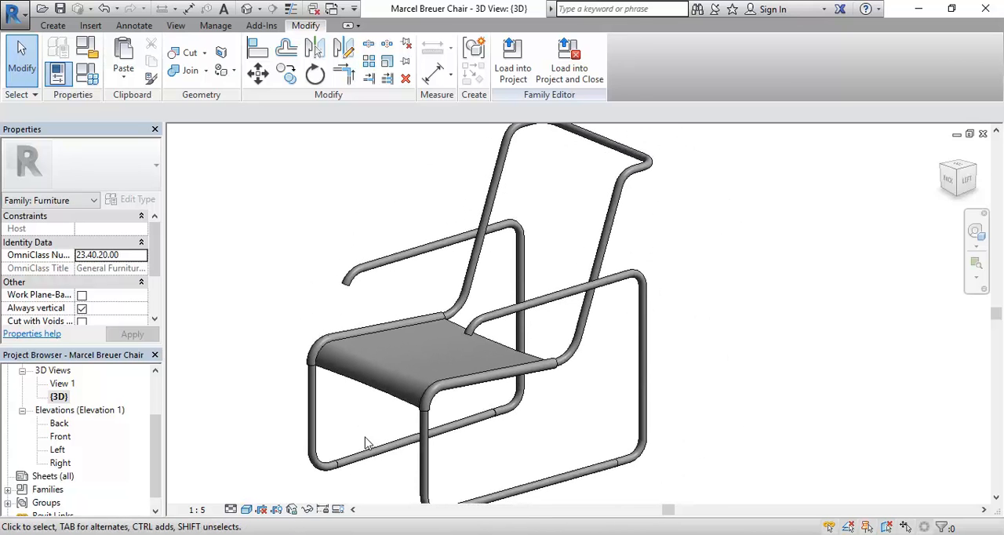
pyautogui.scroll(-2, 365, 442)
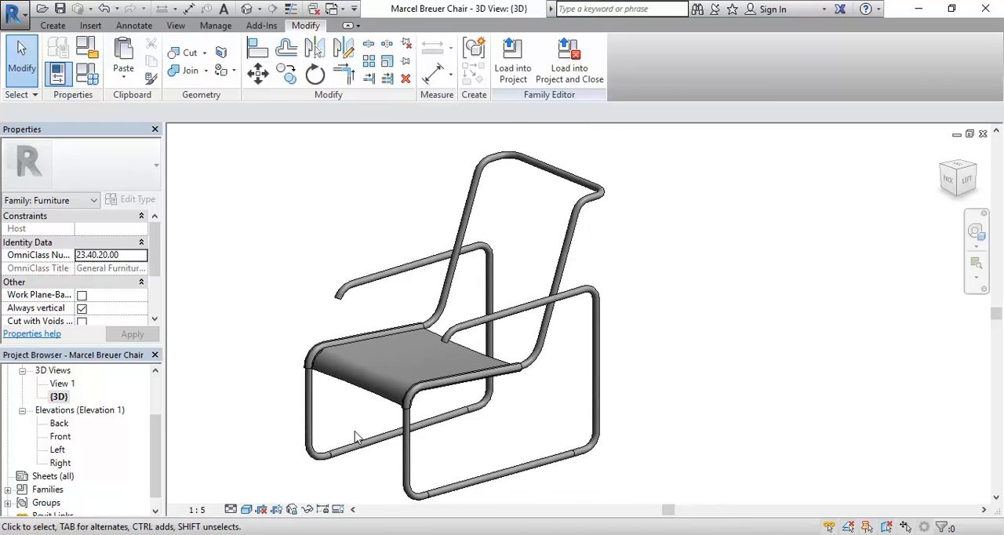
pyautogui.scroll(4, 362, 419)
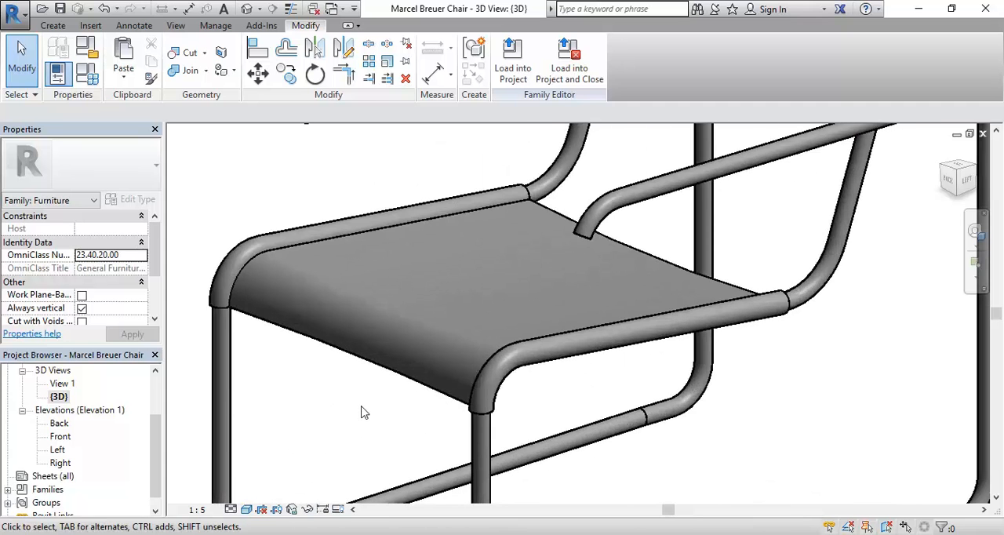
pyautogui.scroll(-4, 363, 413)
pyautogui.scroll(1, 372, 399)
pyautogui.moveTo(357, 379); pyautogui.dragTo(337, 453, button='middle')
pyautogui.moveTo(412, 274); pyautogui.dragTo(389, 285, button='middle')
# Copy the side tube sweep running from the front leg to the backrest and paste the copy aligned to the same place.
pyautogui.click(423, 293)
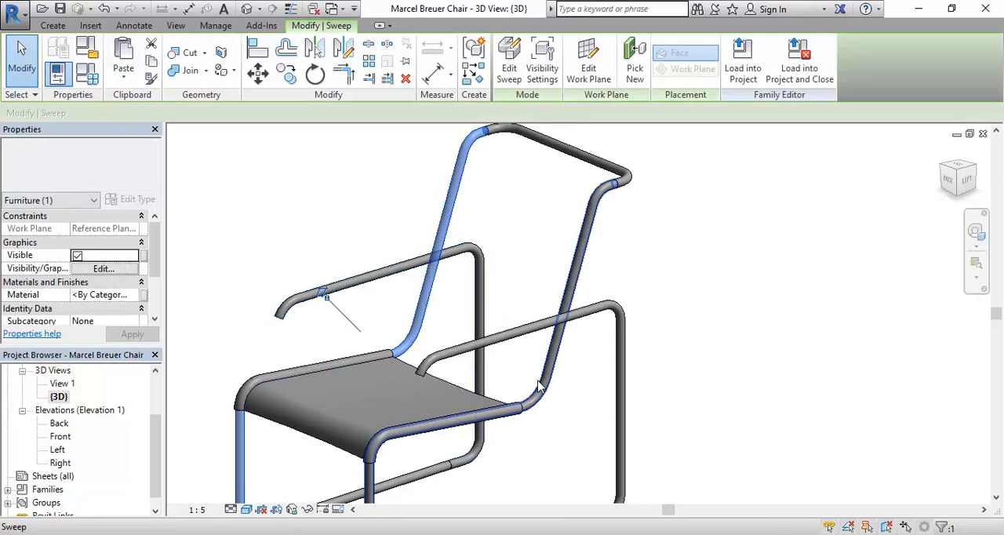
pyautogui.click(538, 386)
pyautogui.scroll(2, 518, 354)
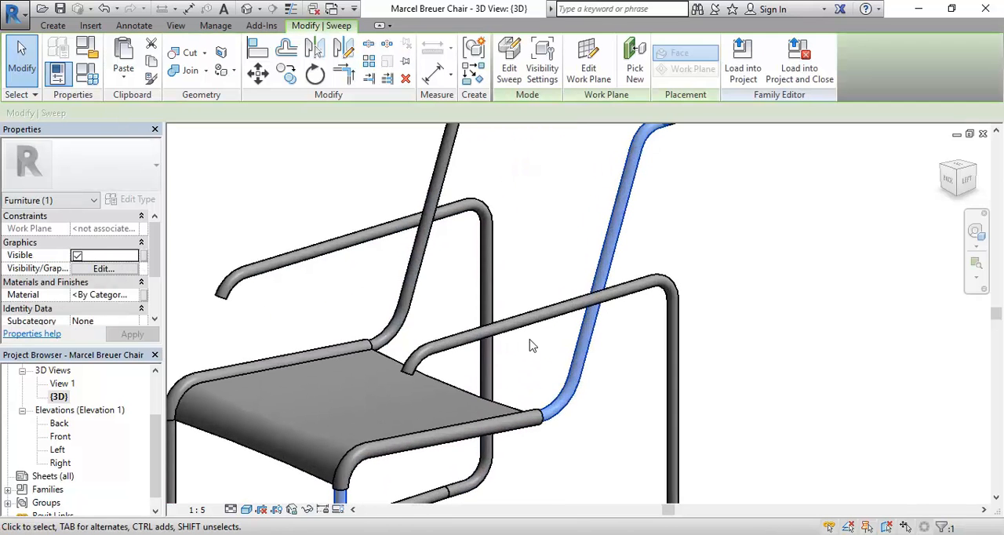
pyautogui.scroll(-3, 549, 352)
pyautogui.scroll(4, 556, 357)
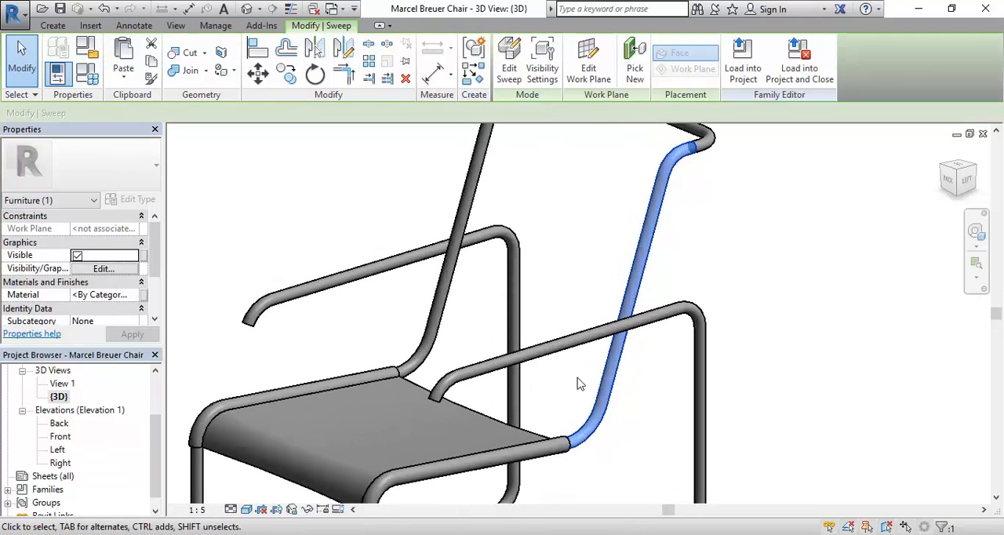
pyautogui.moveTo(650, 411); pyautogui.dragTo(633, 406, button='middle')
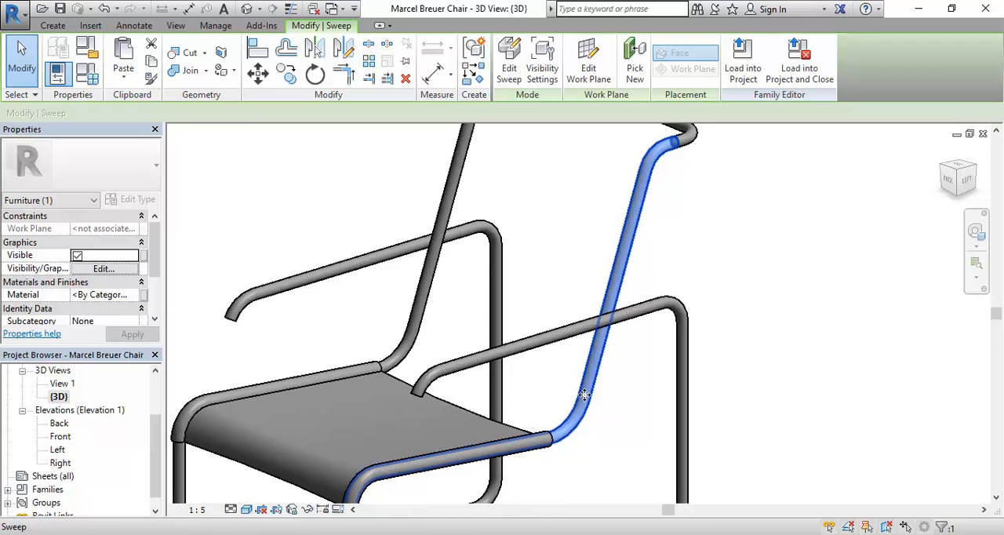
pyautogui.scroll(-1, 579, 392)
pyautogui.moveTo(538, 357)
pyautogui.mouseDown(button='middle')
pyautogui.moveTo(528, 352)
pyautogui.moveTo(525, 366)
pyautogui.mouseUp(button='middle')
pyautogui.scroll(-1, 540, 365)
pyautogui.hotkey('alt', 'Tab')
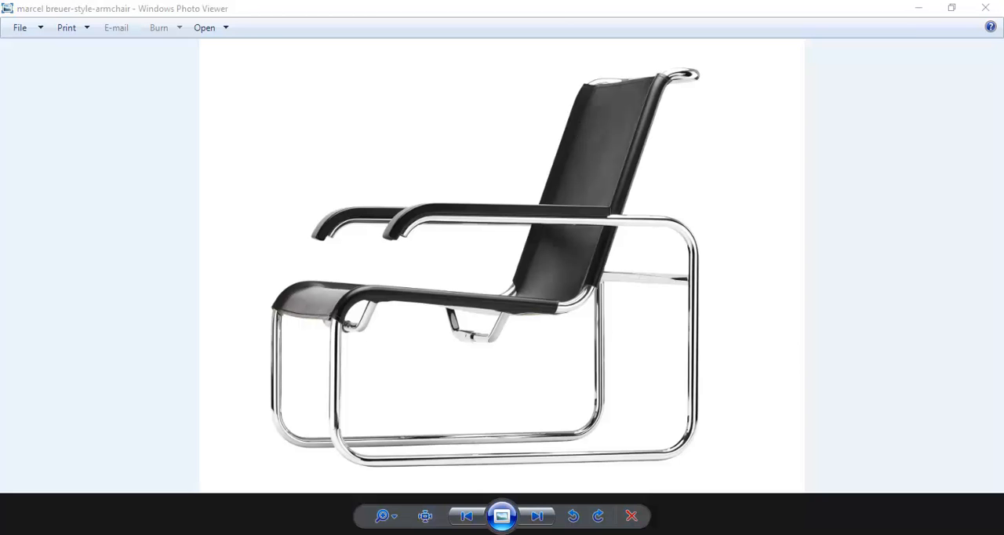
pyautogui.hotkey('alt', 'Tab')
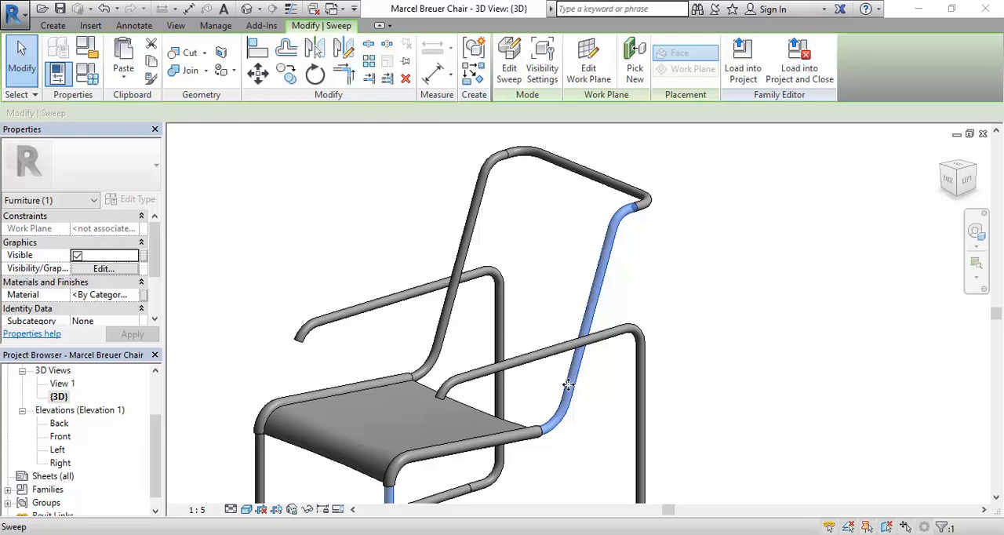
pyautogui.scroll(2, 542, 401)
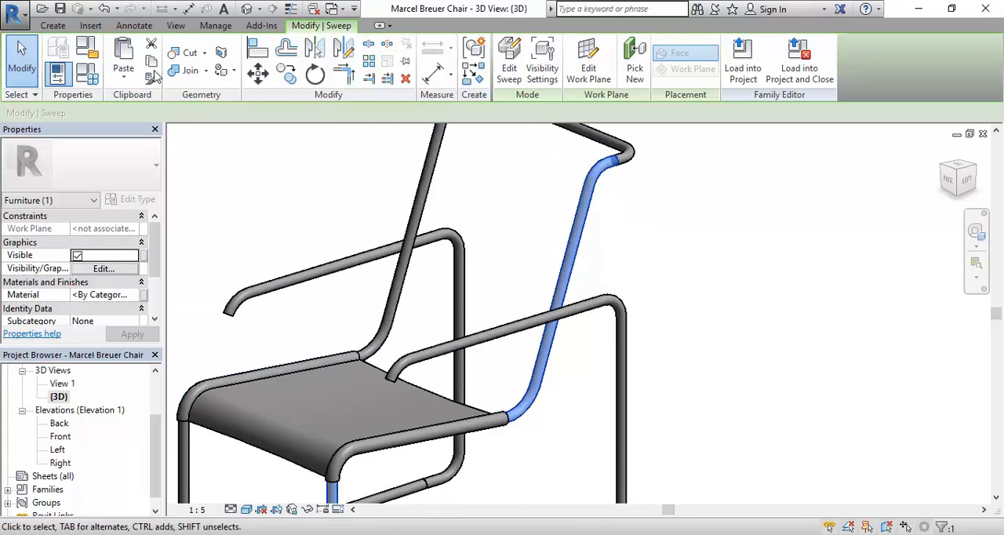
pyautogui.click(153, 61)
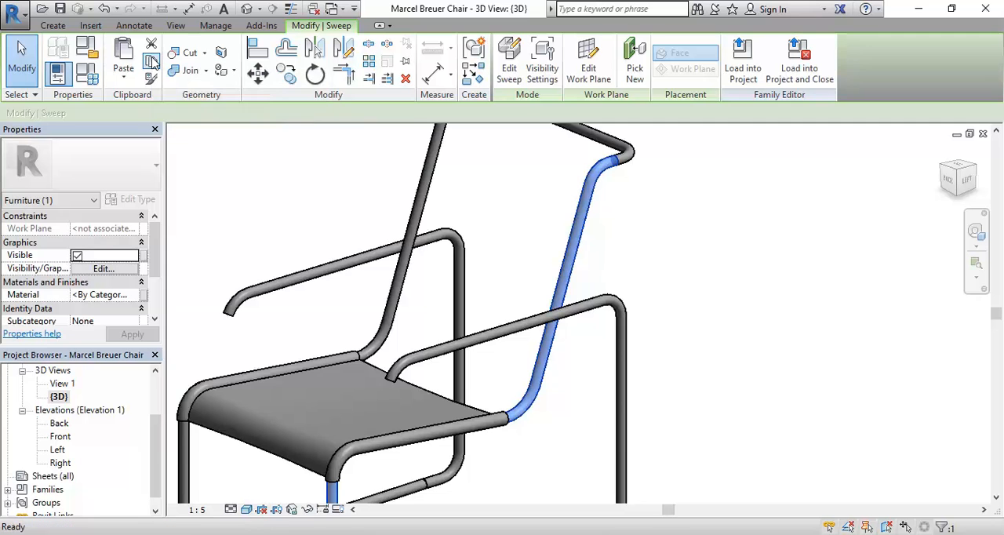
pyautogui.click(123, 77)
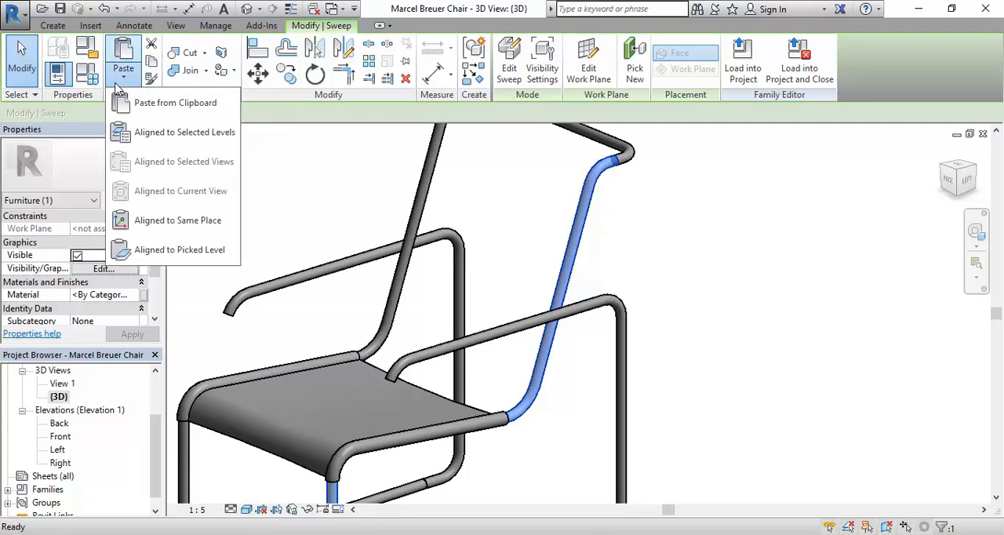
pyautogui.click(141, 220)
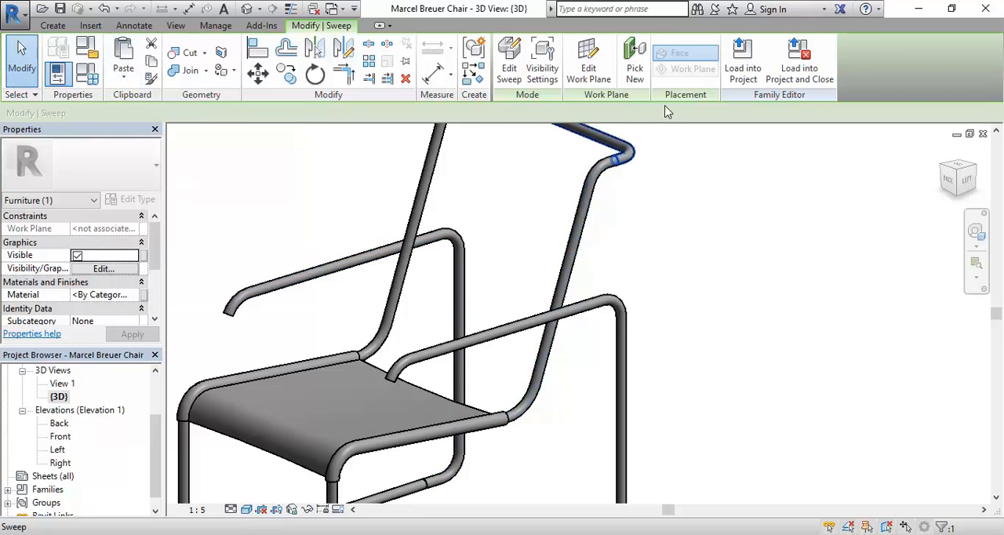
# Edit the pasted side tube sweep and open its path sketch.
pyautogui.click(510, 69)
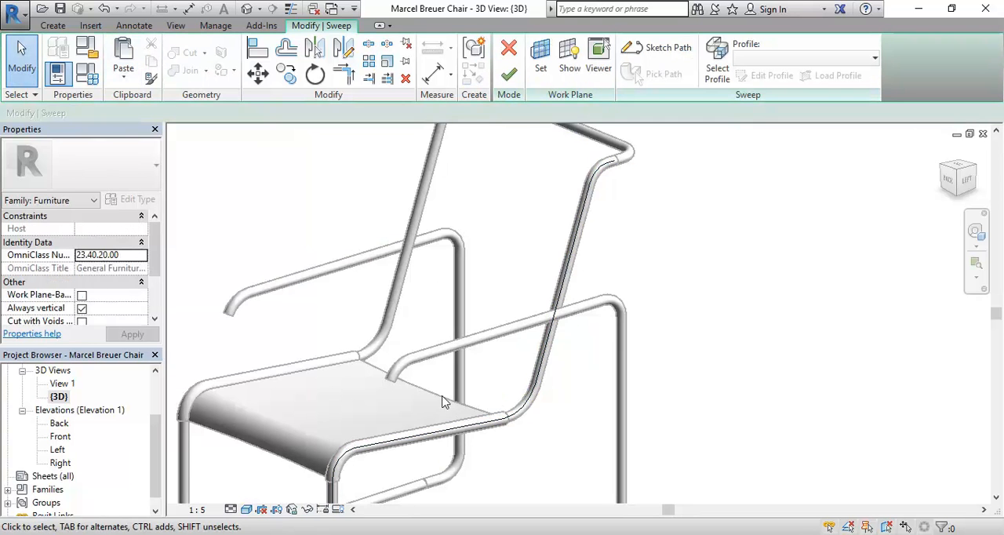
pyautogui.scroll(5, 488, 396)
pyautogui.scroll(-4, 506, 407)
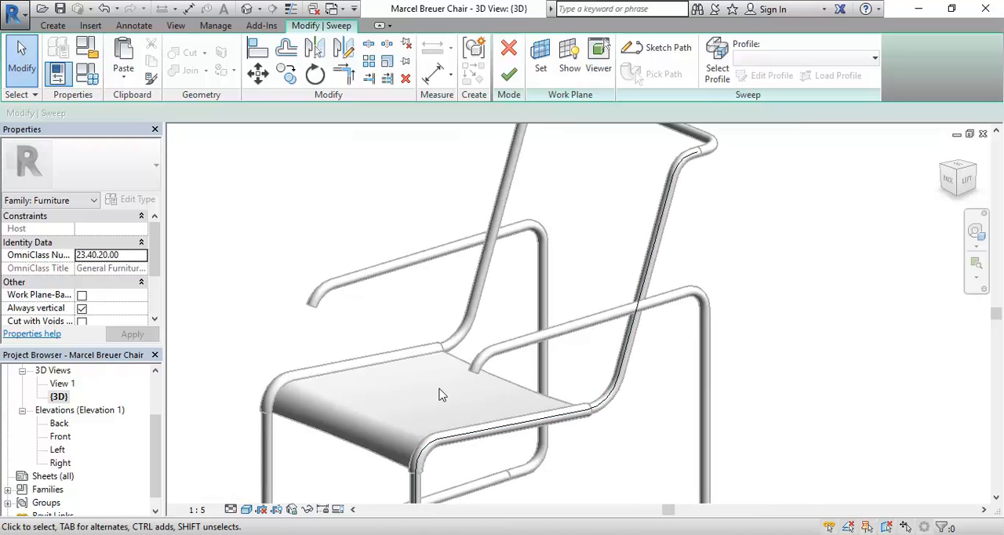
pyautogui.scroll(-1, 534, 287)
pyautogui.moveTo(546, 295); pyautogui.dragTo(474, 304, button='middle')
pyautogui.moveTo(386, 353); pyautogui.dragTo(432, 349, button='middle')
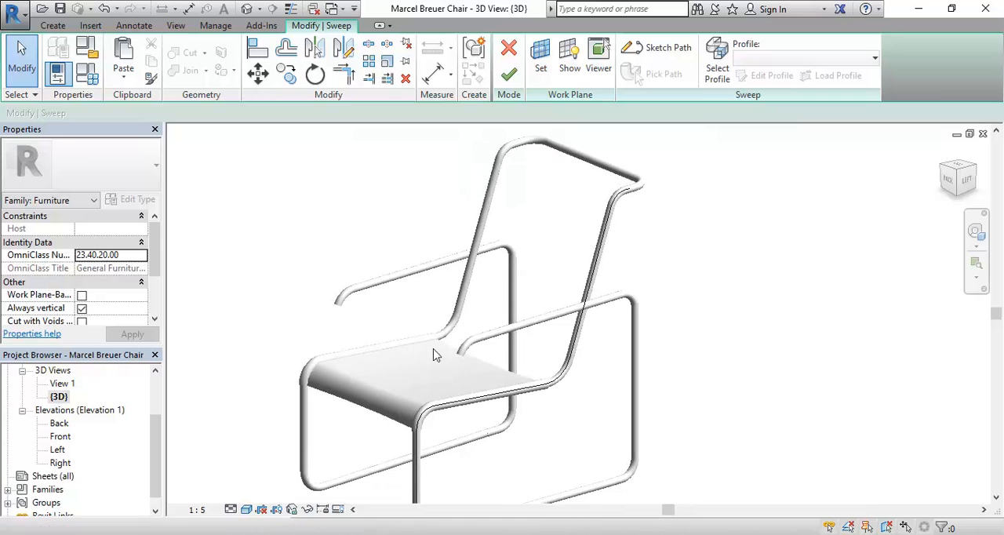
pyautogui.click(657, 48)
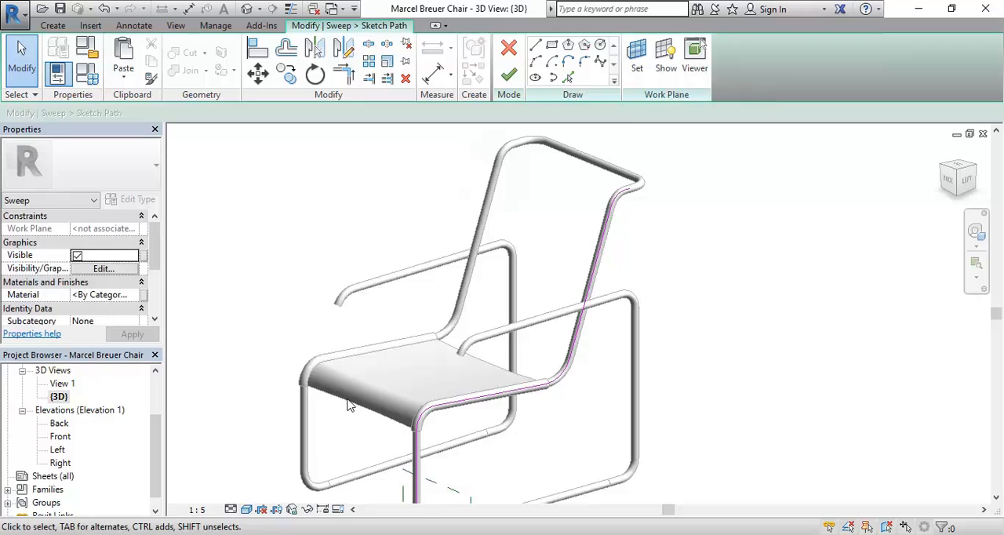
# Delete the lower bend, front leg line and front upper bend from the path, keeping it from the seat's straight line onward.
pyautogui.moveTo(353, 408); pyautogui.dragTo(329, 384, button='middle')
pyautogui.scroll(-2, 330, 385)
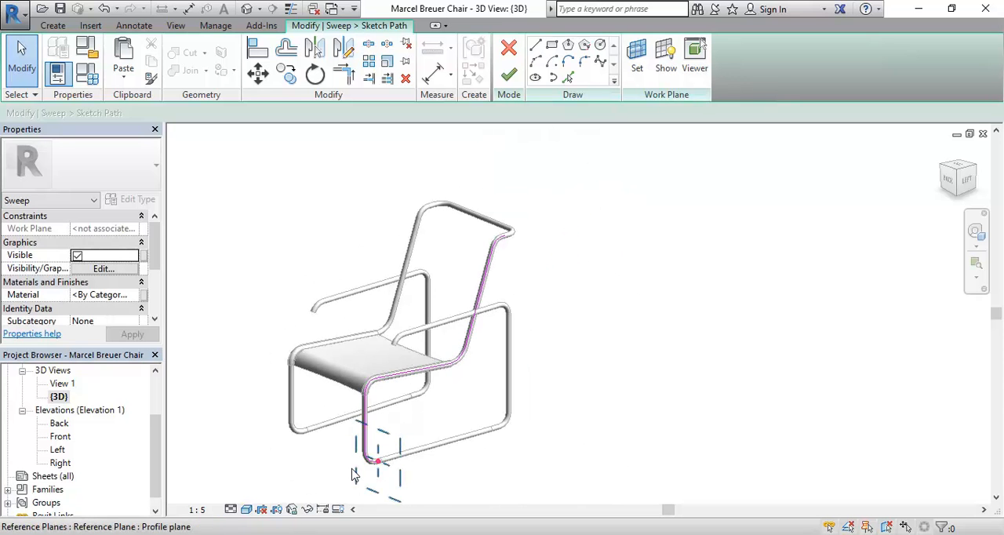
pyautogui.moveTo(352, 471); pyautogui.dragTo(361, 453, button='middle')
pyautogui.scroll(5, 361, 453)
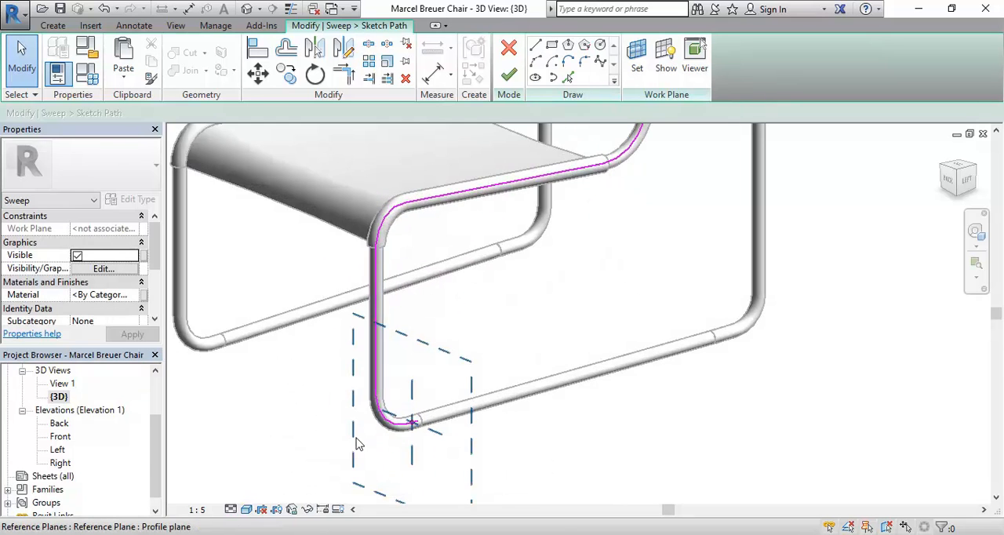
pyautogui.click(399, 427)
pyautogui.press('Delete')
pyautogui.click(377, 305)
pyautogui.press('Delete')
pyautogui.moveTo(346, 332); pyautogui.dragTo(322, 401, button='middle')
pyautogui.moveTo(423, 407); pyautogui.dragTo(396, 475, button='middle')
pyautogui.click(437, 323)
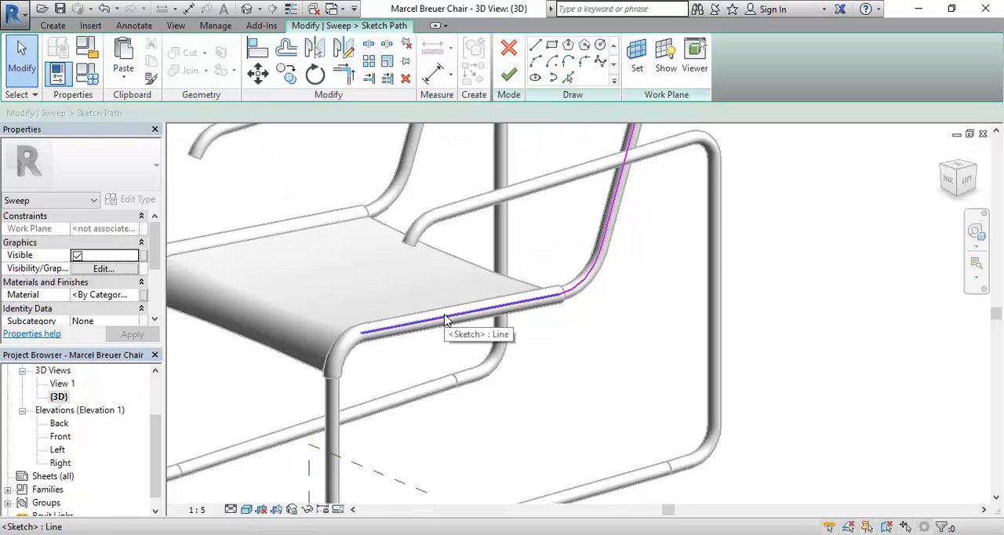
# Check the backrest's upper end in the reference photo and delete the path's top bend arc and short end line.
pyautogui.scroll(-1, 456, 318)
pyautogui.moveTo(455, 318); pyautogui.dragTo(417, 466, button='middle')
pyautogui.moveTo(458, 359); pyautogui.dragTo(424, 457, button='middle')
pyautogui.scroll(2, 549, 304)
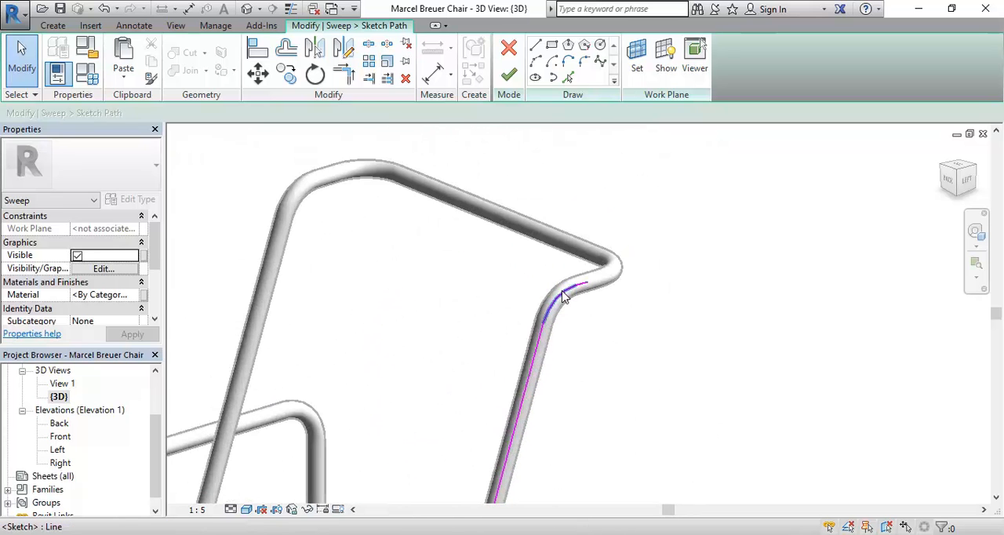
pyautogui.hotkey('alt', 'Tab')
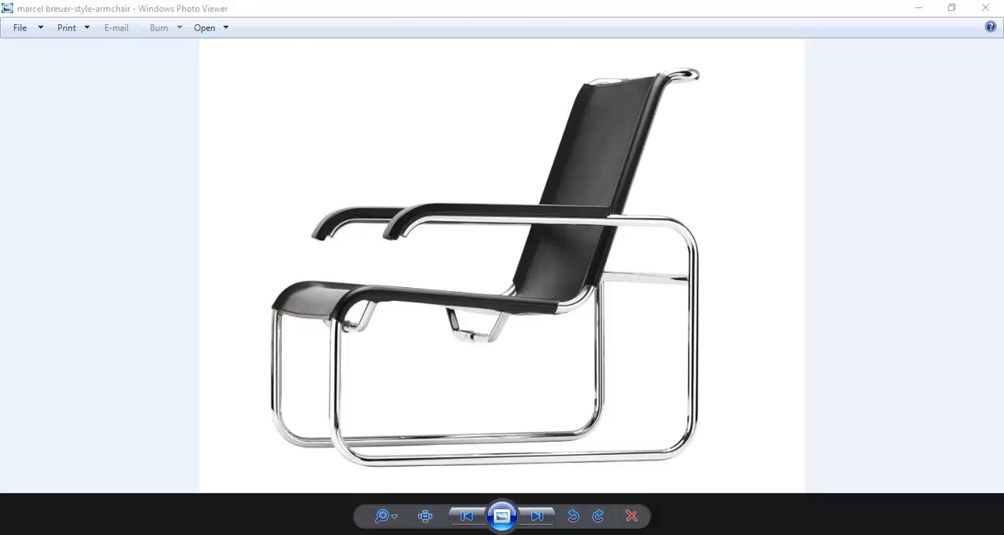
pyautogui.hotkey('alt', 'Tab')
pyautogui.click(564, 291)
pyautogui.press('Delete')
pyautogui.scroll(-2, 446, 271)
pyautogui.moveTo(451, 276); pyautogui.dragTo(484, 245, button='middle')
pyautogui.click(552, 244)
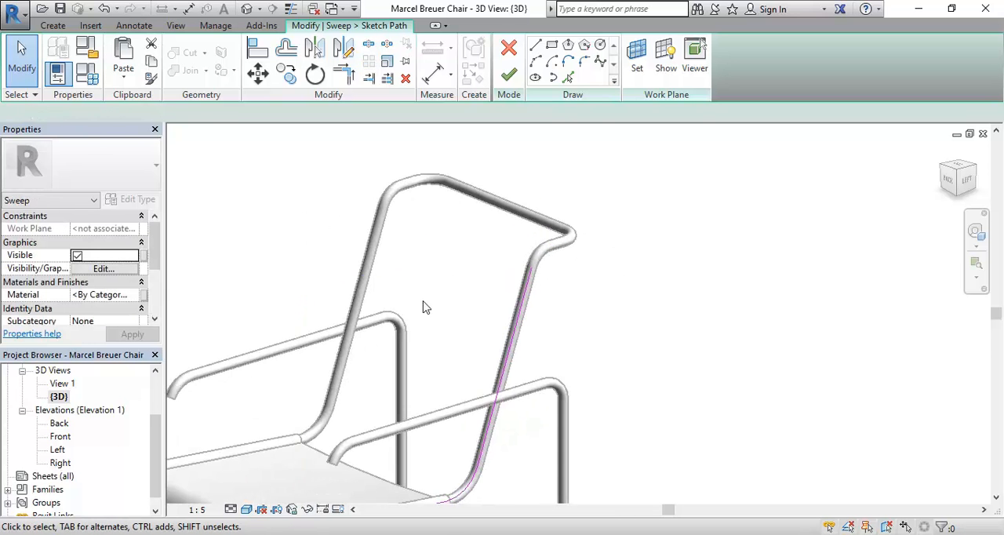
pyautogui.press('Delete')
# Try to finish the shortened path sketch.
pyautogui.moveTo(428, 303); pyautogui.dragTo(469, 253, button='middle')
pyautogui.scroll(-1, 469, 255)
pyautogui.moveTo(438, 365); pyautogui.dragTo(444, 350, button='middle')
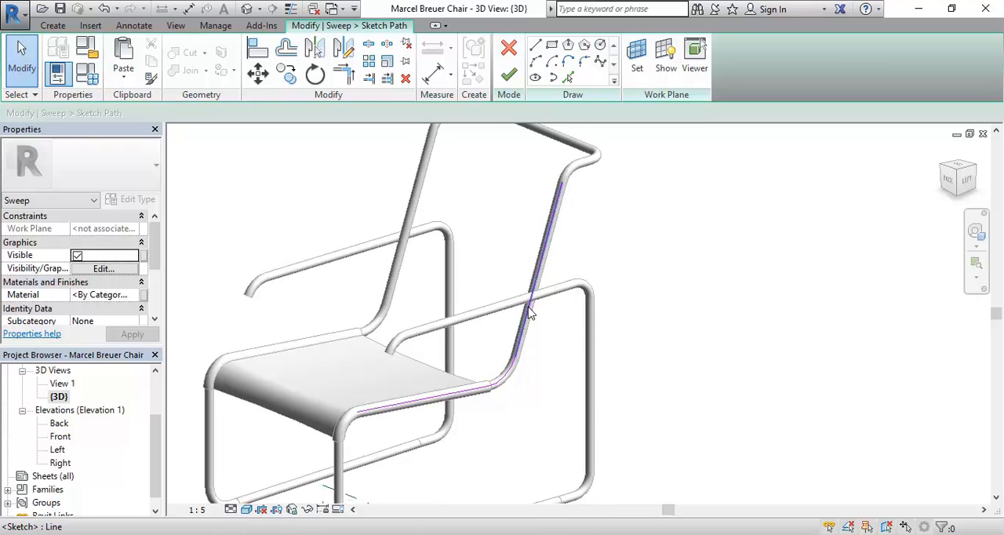
pyautogui.moveTo(383, 363); pyautogui.dragTo(411, 367, button='middle')
pyautogui.scroll(1, 399, 361)
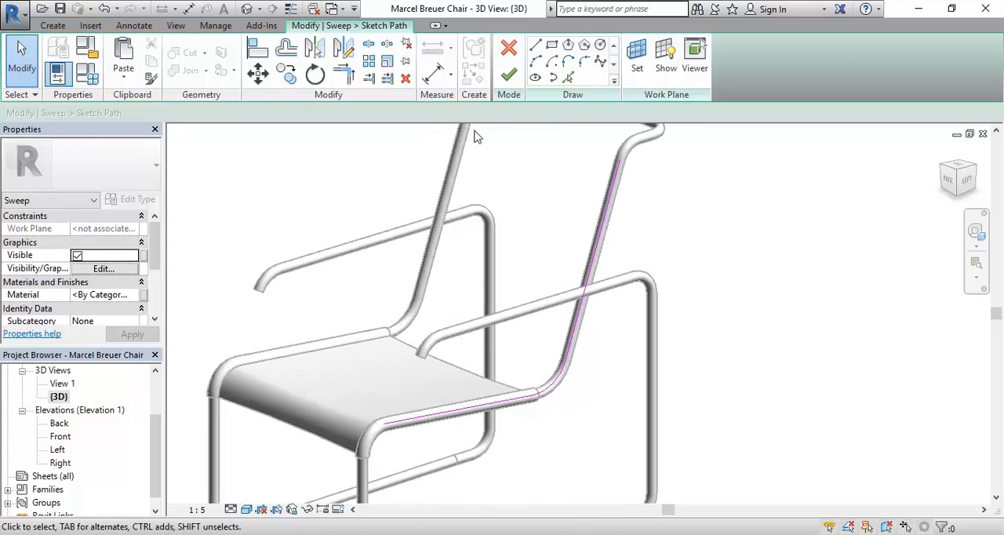
pyautogui.click(508, 76)
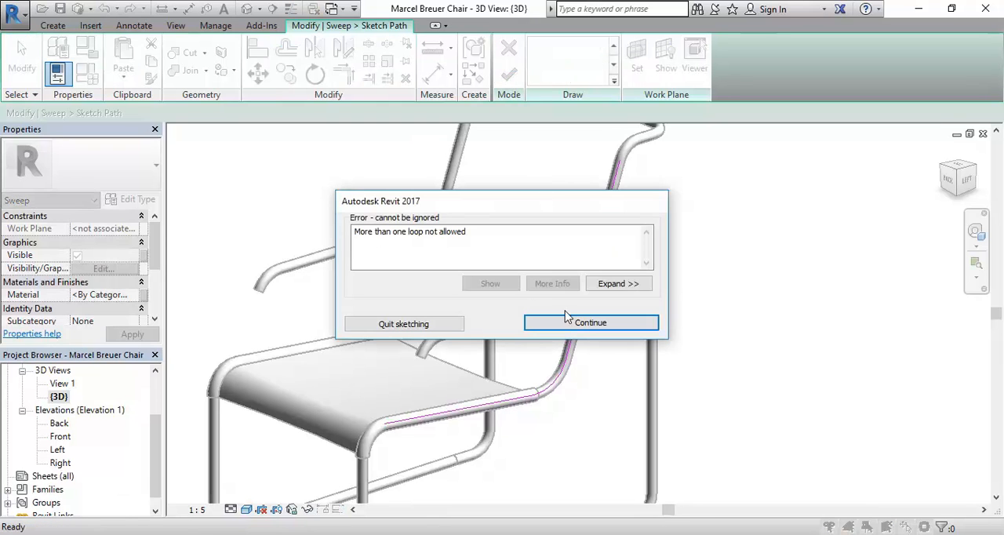
pyautogui.click(586, 323)
# Delete the leftover path segment at the frame's lower front bend and finish the path sketch.
pyautogui.scroll(-2, 464, 249)
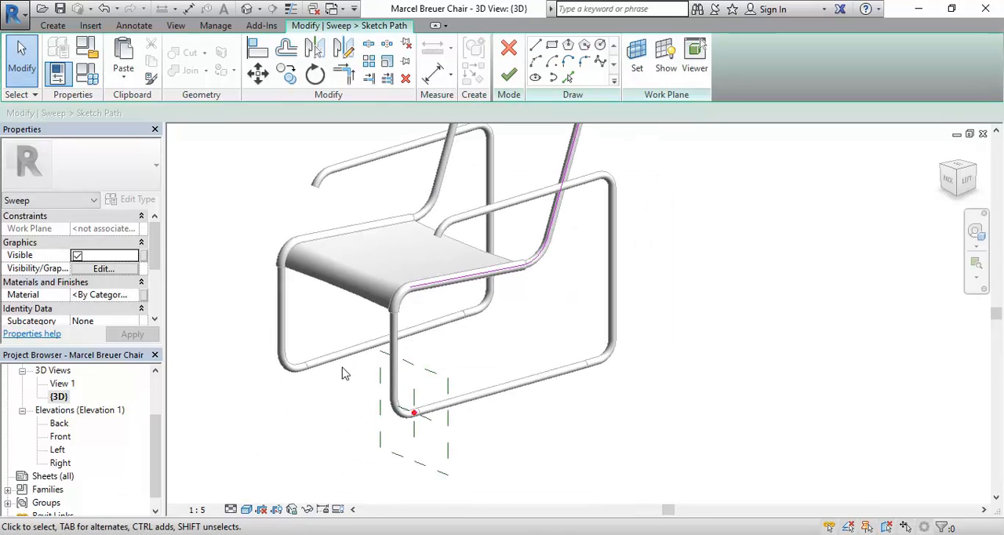
pyautogui.moveTo(338, 356); pyautogui.dragTo(500, 464)
pyautogui.press('Delete')
pyautogui.scroll(-1, 446, 227)
pyautogui.moveTo(445, 227); pyautogui.dragTo(406, 276, button='middle')
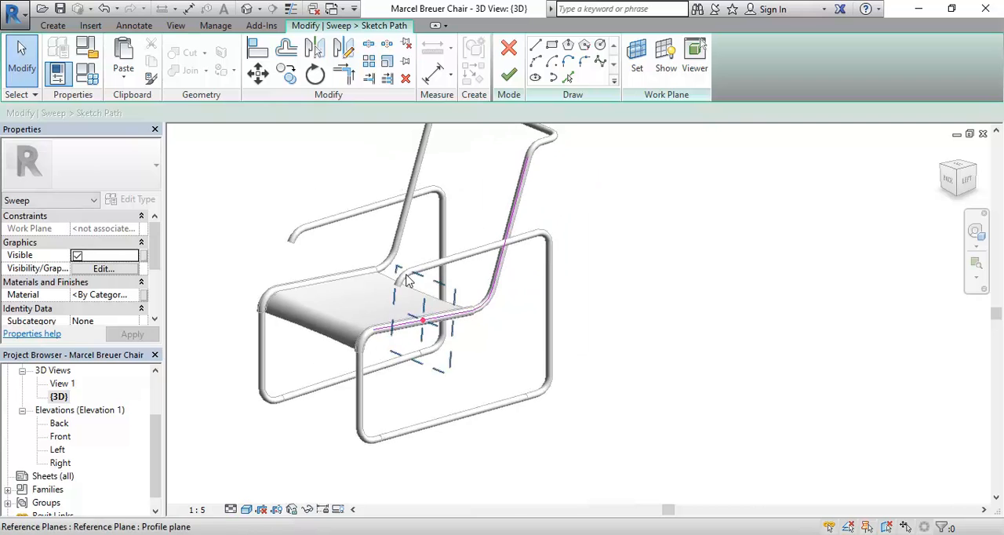
pyautogui.scroll(1, 407, 283)
pyautogui.scroll(2, 427, 333)
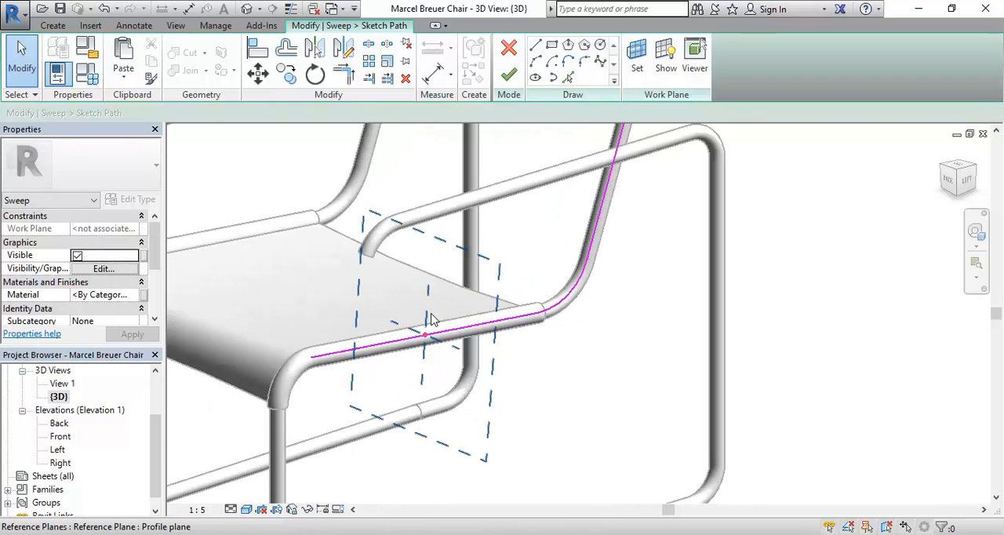
pyautogui.moveTo(292, 347); pyautogui.dragTo(373, 359, button='middle')
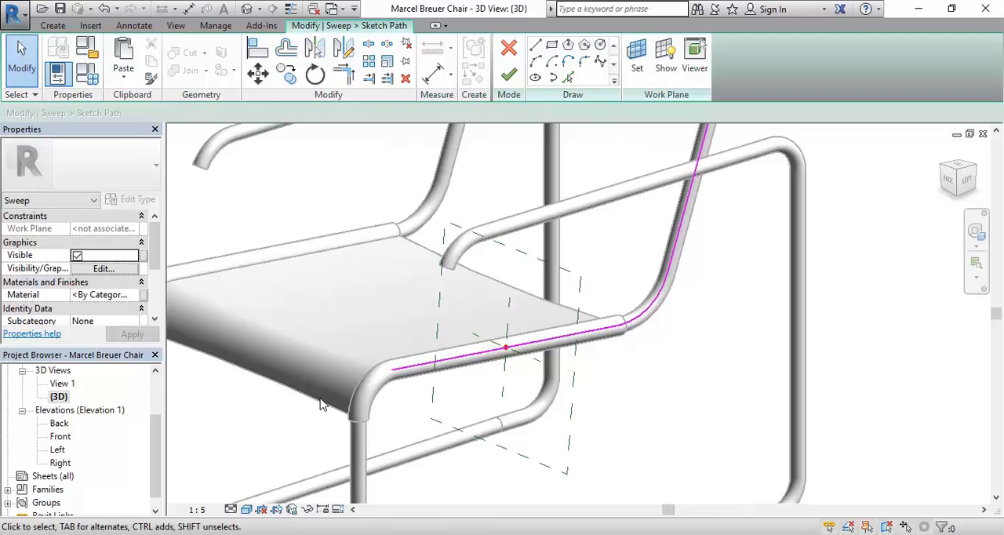
pyautogui.scroll(-1, 331, 382)
pyautogui.moveTo(319, 370); pyautogui.dragTo(359, 385, button='middle')
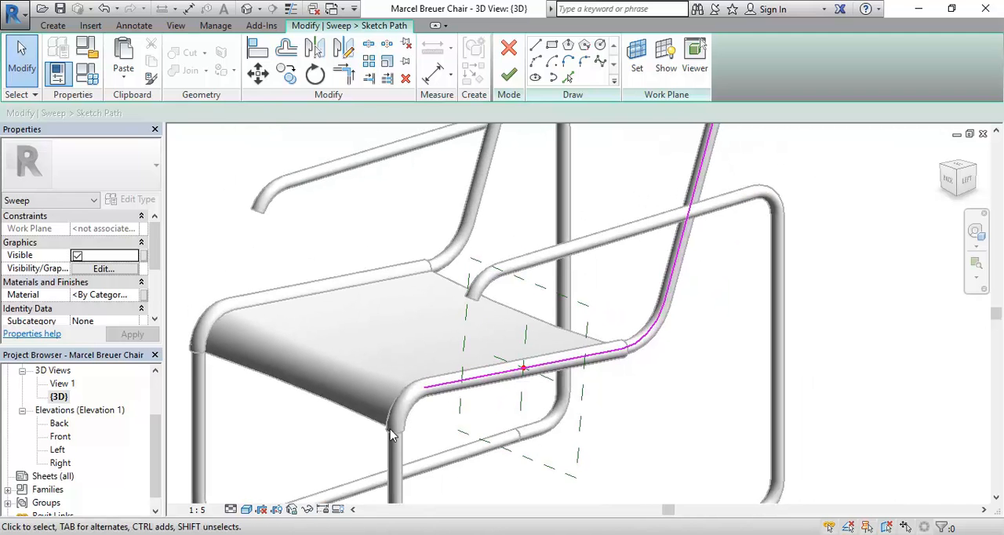
pyautogui.click(508, 77)
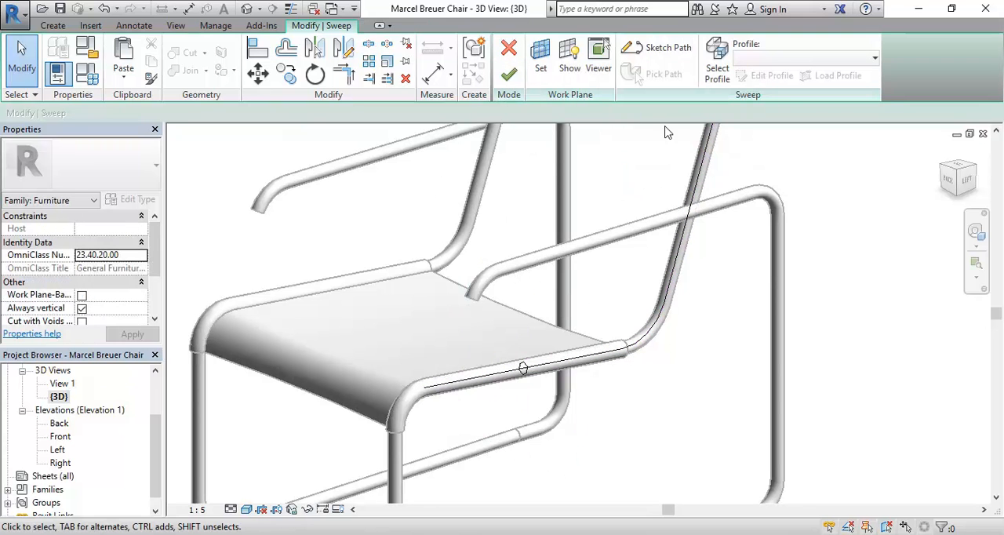
# Edit the sweep's profile and trace the wrap's outer circle and the seat's upper and lower arcs with Pick Lines.
pyautogui.click(717, 63)
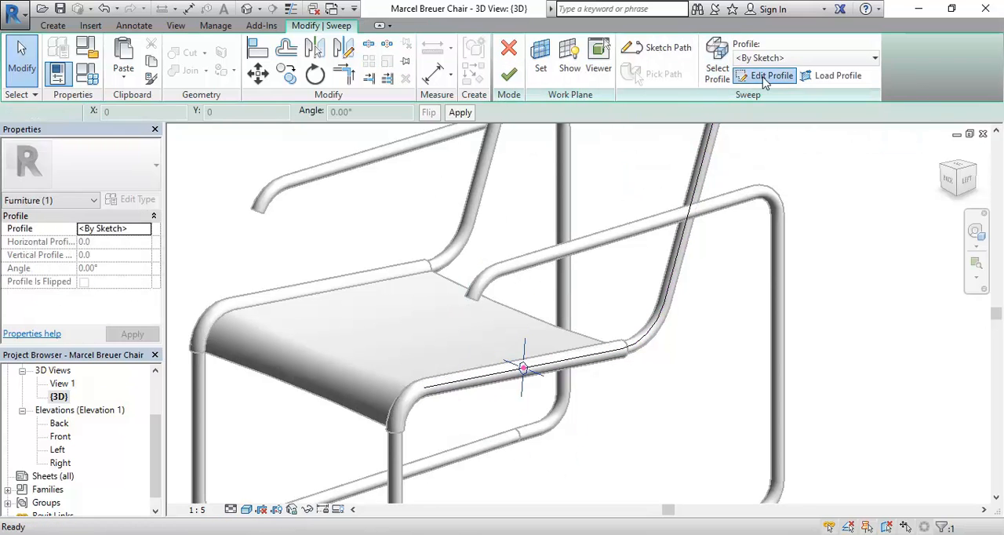
pyautogui.click(769, 76)
pyautogui.scroll(3, 504, 269)
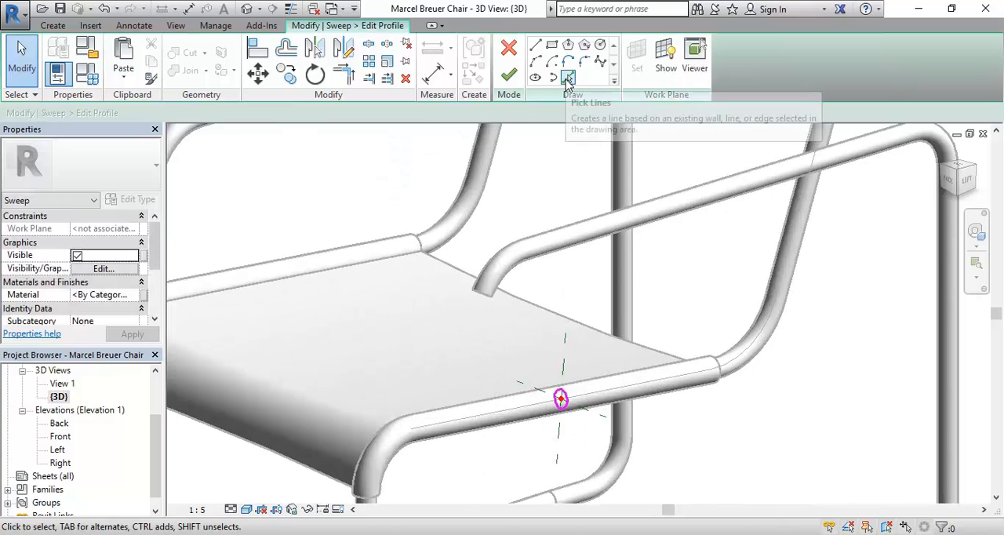
pyautogui.click(568, 79)
pyautogui.scroll(3, 545, 325)
pyautogui.click(640, 394)
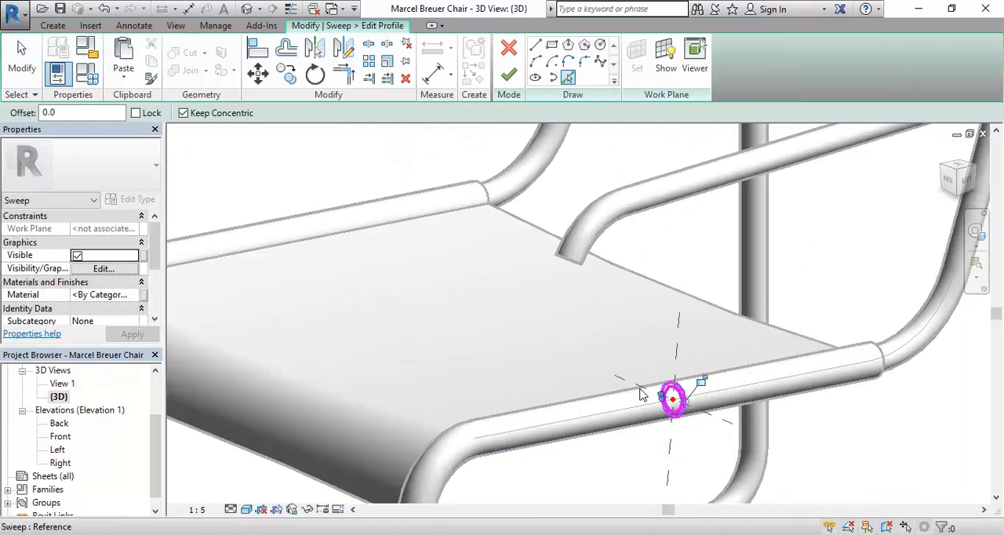
pyautogui.click(671, 291)
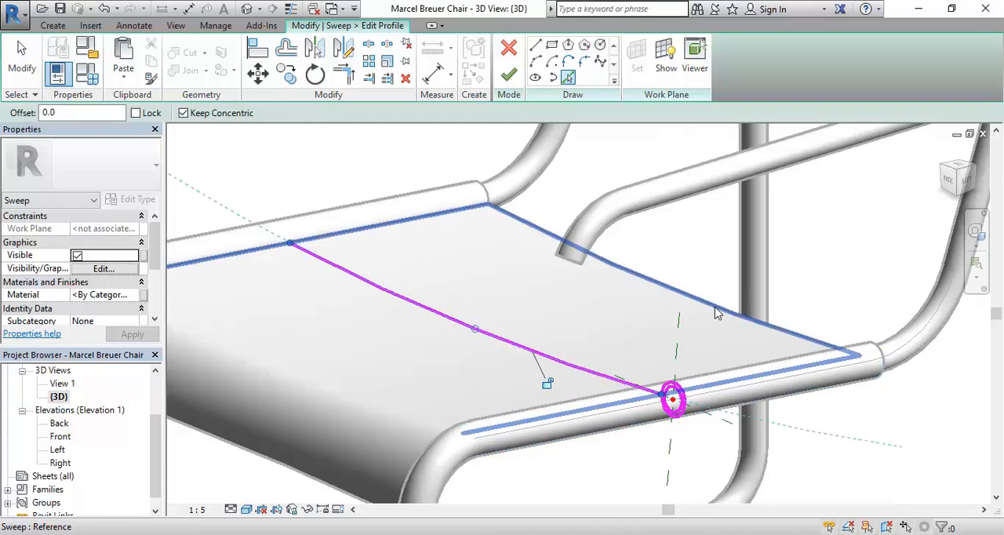
pyautogui.keyDown('shift'); pyautogui.moveTo(708, 404); pyautogui.dragTo(197, 225, button='middle'); pyautogui.keyUp('shift')
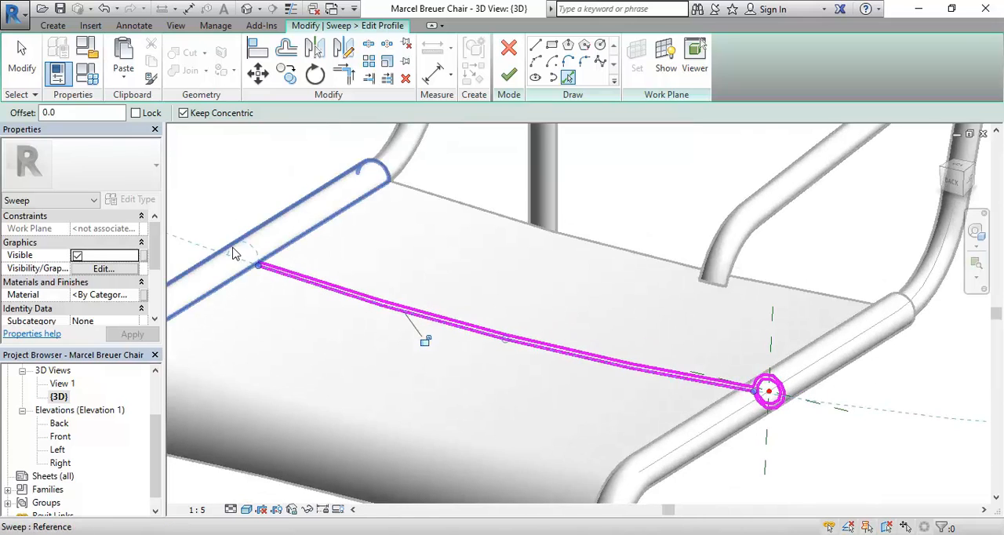
# Trace the wrap's inner and outer circles around the opposite side tube with Pick Lines to complete the profile.
pyautogui.moveTo(227, 273); pyautogui.dragTo(482, 248, button='middle')
pyautogui.scroll(4, 470, 247)
pyautogui.keyDown('shift'); pyautogui.moveTo(590, 222); pyautogui.dragTo(358, 272, button='middle'); pyautogui.keyUp('shift')
pyautogui.scroll(3, 558, 352)
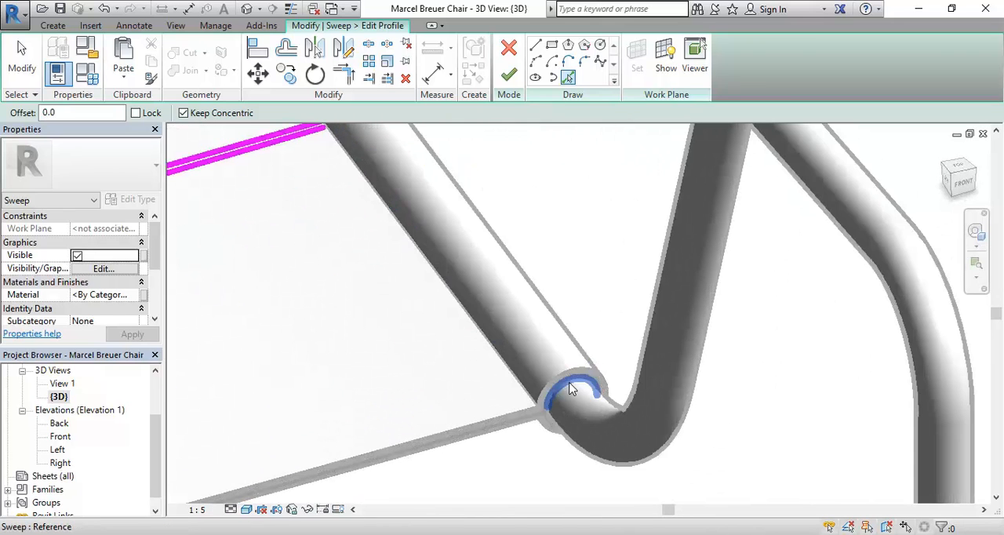
pyautogui.moveTo(550, 427); pyautogui.dragTo(487, 378, button='middle')
pyautogui.scroll(1, 487, 377)
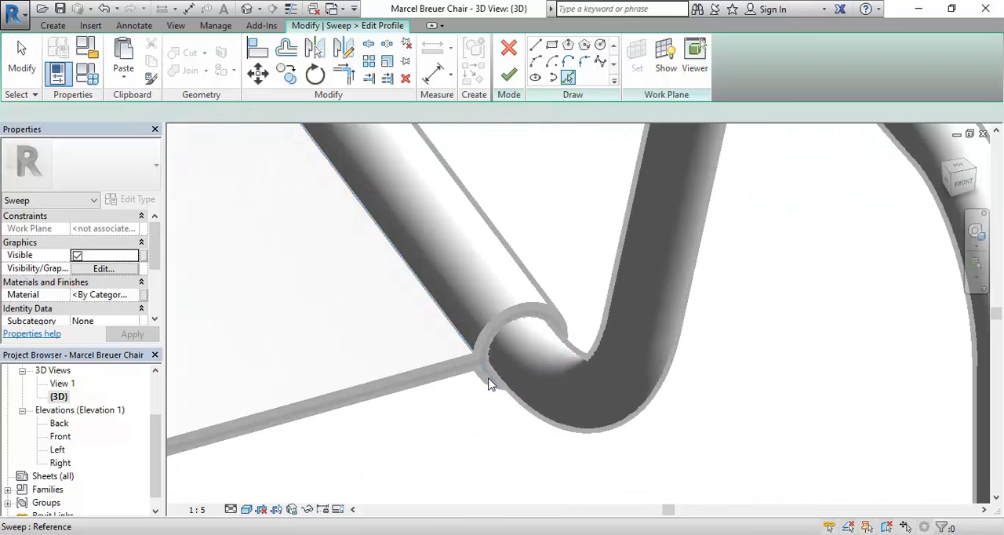
pyautogui.scroll(-2, 393, 271)
pyautogui.scroll(-1, 393, 270)
pyautogui.moveTo(393, 270); pyautogui.dragTo(482, 270, button='middle')
pyautogui.scroll(6, 473, 251)
pyautogui.scroll(-5, 450, 375)
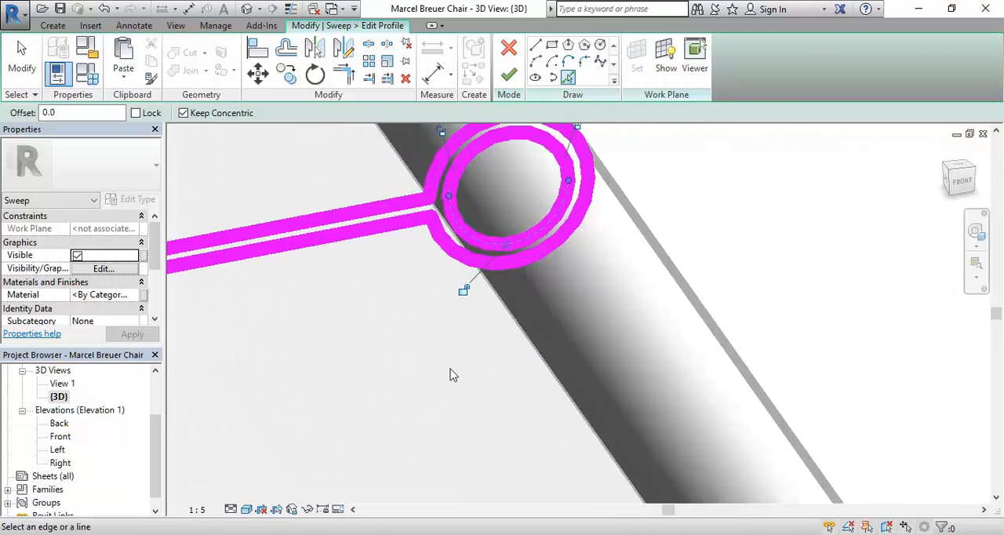
# Check the traced profile at both side tubes and finish the profile sketch.
pyautogui.keyDown('shift'); pyautogui.moveTo(432, 381); pyautogui.dragTo(673, 408, button='middle'); pyautogui.keyUp('shift')
pyautogui.scroll(5, 742, 360)
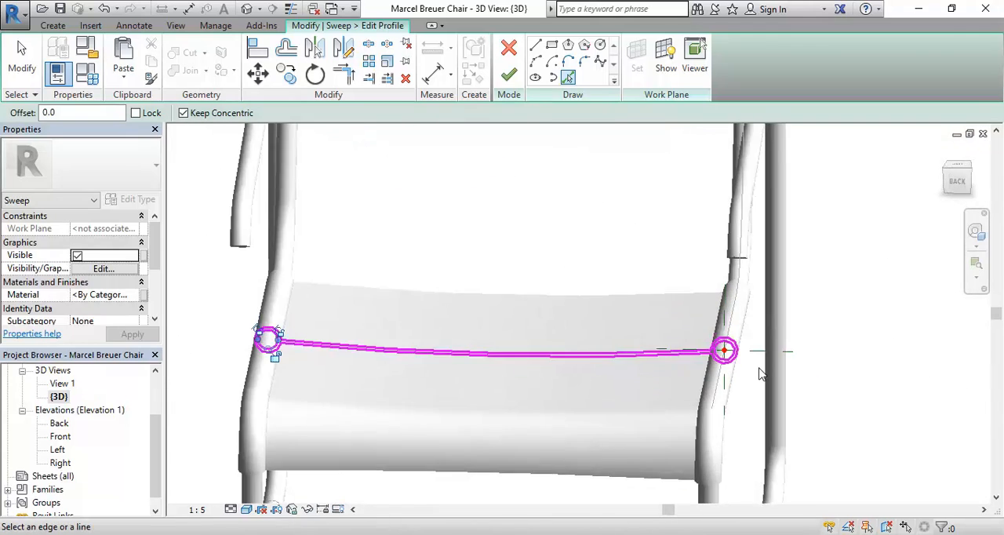
pyautogui.scroll(2, 672, 382)
pyautogui.scroll(1, 547, 387)
pyautogui.moveTo(546, 375); pyautogui.dragTo(463, 392, button='middle')
pyautogui.scroll(-9, 511, 390)
pyautogui.scroll(-2, 464, 390)
pyautogui.moveTo(547, 410); pyautogui.dragTo(742, 383, button='middle')
pyautogui.moveTo(565, 359); pyautogui.dragTo(531, 338, button='middle')
pyautogui.scroll(-1, 517, 230)
pyautogui.moveTo(517, 231); pyautogui.dragTo(499, 252, button='middle')
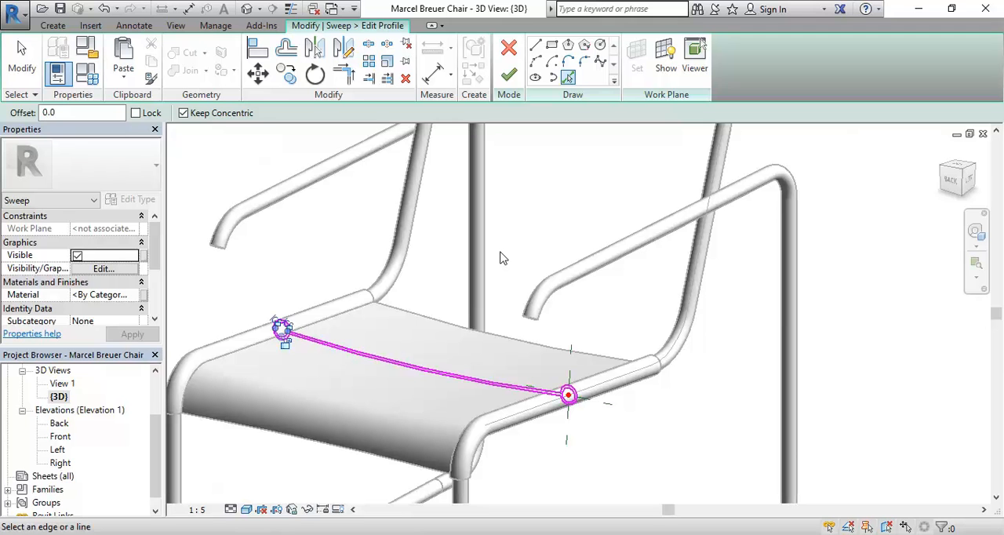
pyautogui.keyDown('shift'); pyautogui.moveTo(503, 258); pyautogui.dragTo(458, 287, button='middle'); pyautogui.keyUp('shift')
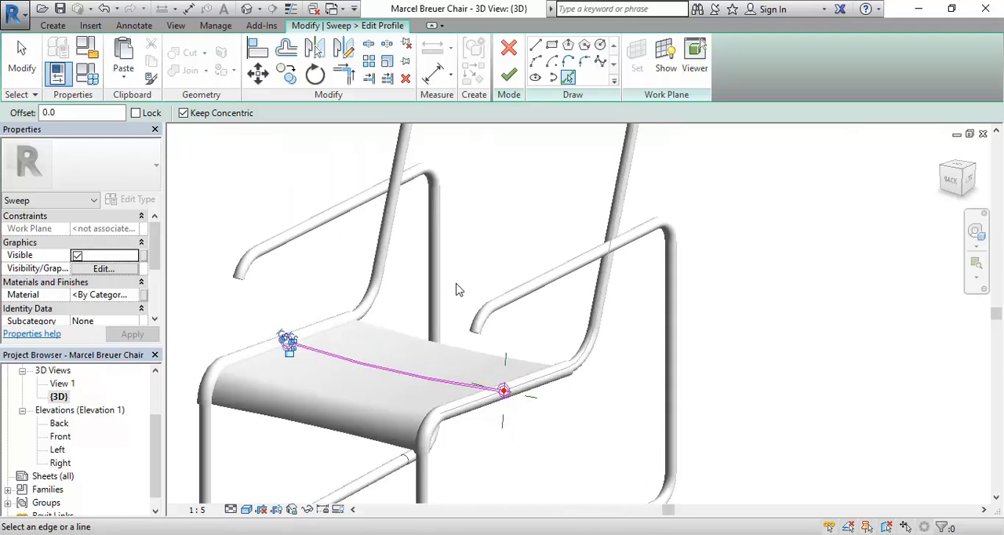
pyautogui.click(508, 74)
# Edit the sweep's path and delete the straight segment running along the seat's side tube.
pyautogui.moveTo(505, 271); pyautogui.dragTo(462, 320, button='middle')
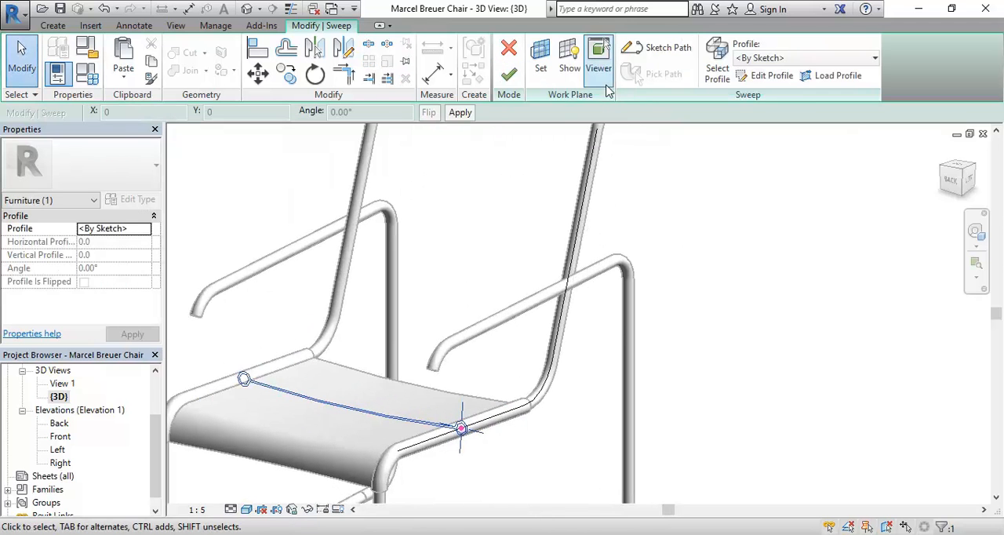
pyautogui.click(661, 50)
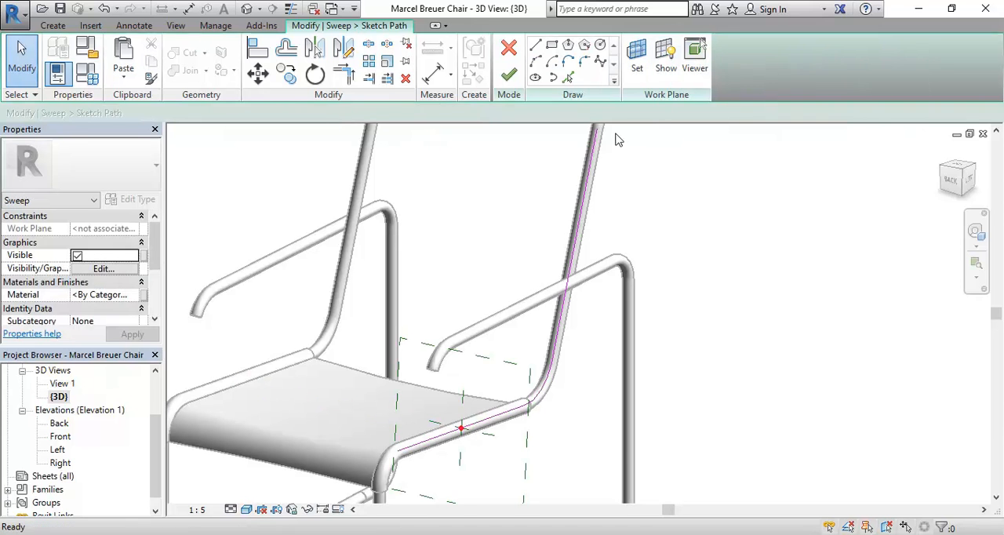
pyautogui.click(490, 418)
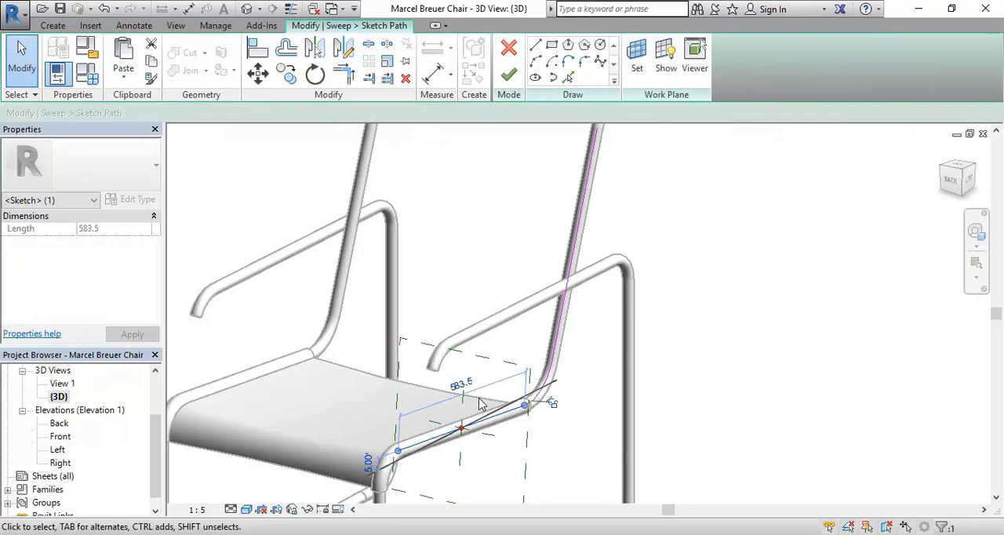
pyautogui.press('Delete')
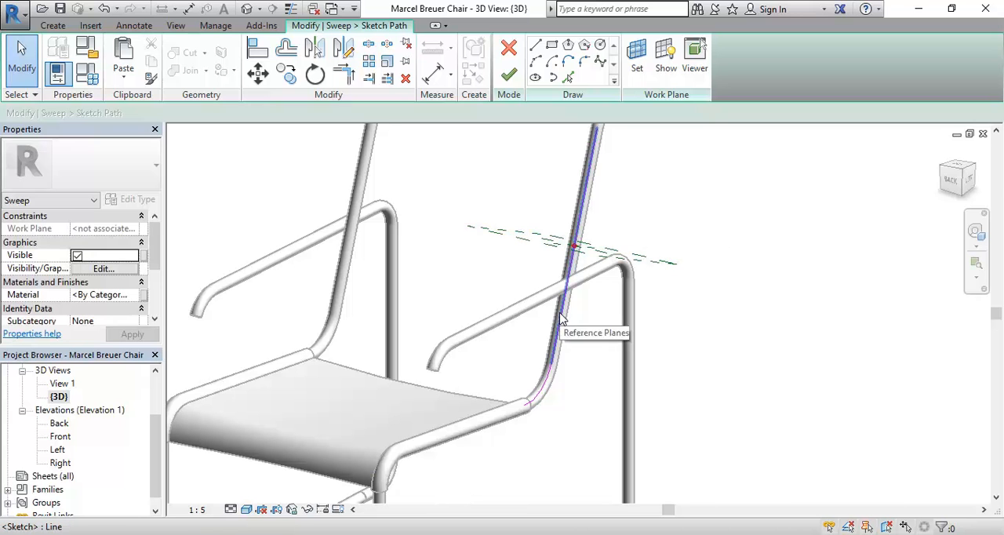
# Finish the path sketch and complete the backrest sweep.
pyautogui.moveTo(454, 305); pyautogui.dragTo(440, 380, button='middle')
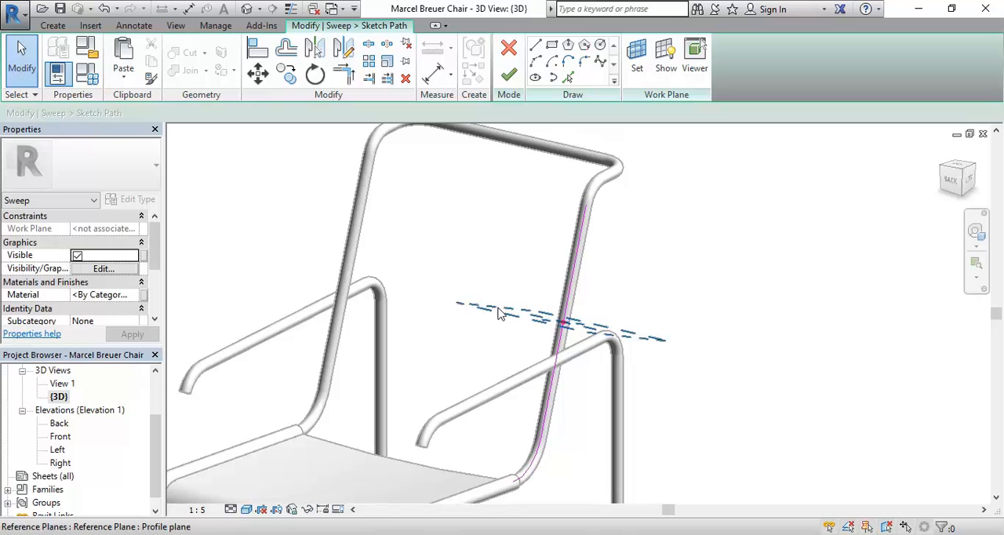
pyautogui.scroll(-1, 469, 377)
pyautogui.moveTo(469, 376); pyautogui.dragTo(499, 289, button='middle')
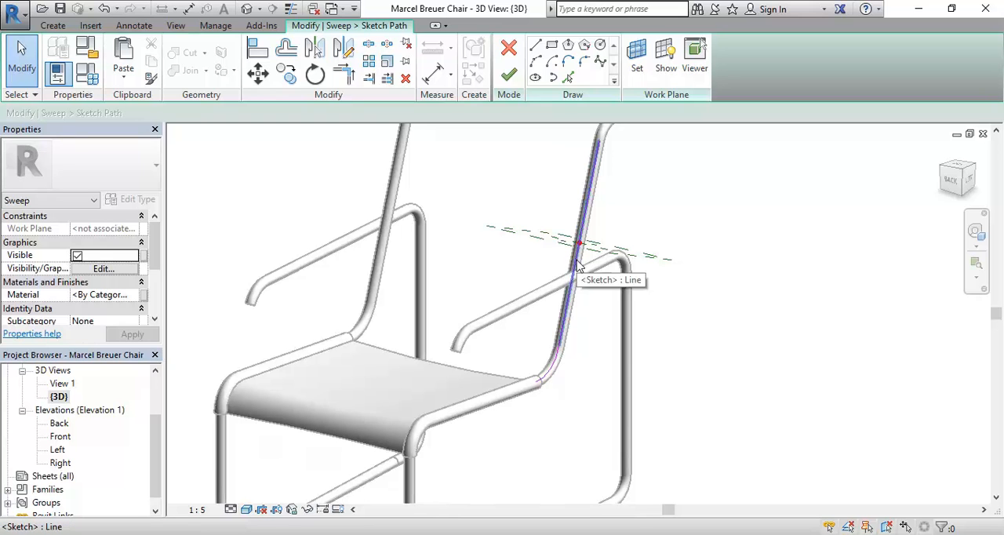
pyautogui.keyDown('shift'); pyautogui.moveTo(505, 309); pyautogui.dragTo(447, 475, button='middle'); pyautogui.keyUp('shift')
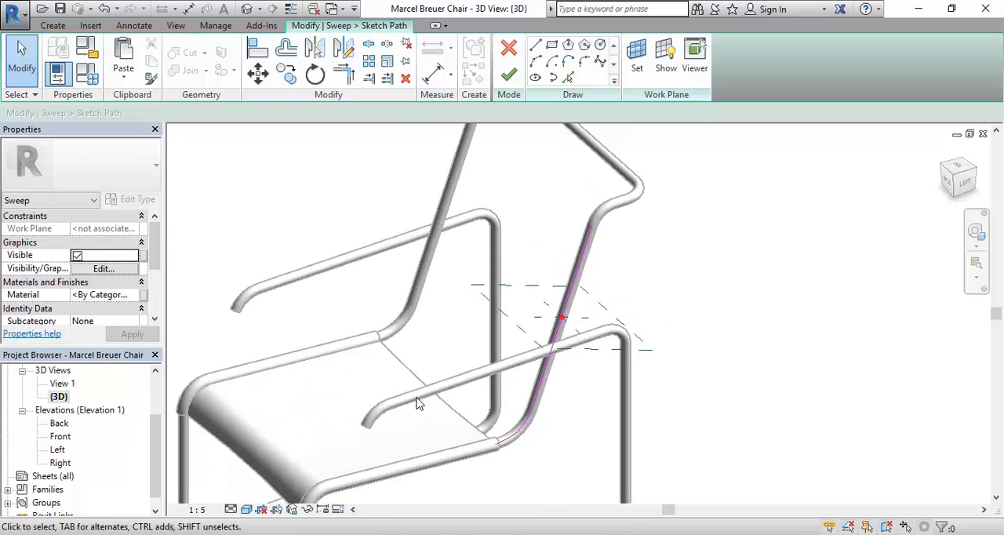
pyautogui.click(508, 76)
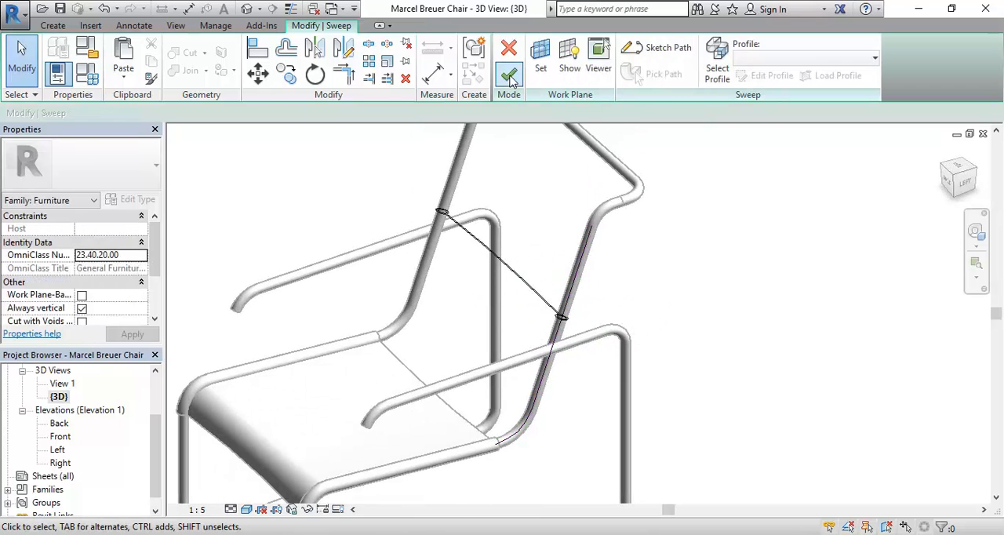
pyautogui.click(509, 75)
pyautogui.click(366, 191)
# Compare the backrest's lower end at the seat with the chair's reference photo.
pyautogui.keyDown('shift'); pyautogui.moveTo(357, 279); pyautogui.dragTo(385, 287, button='middle'); pyautogui.keyUp('shift')
pyautogui.click(320, 533)
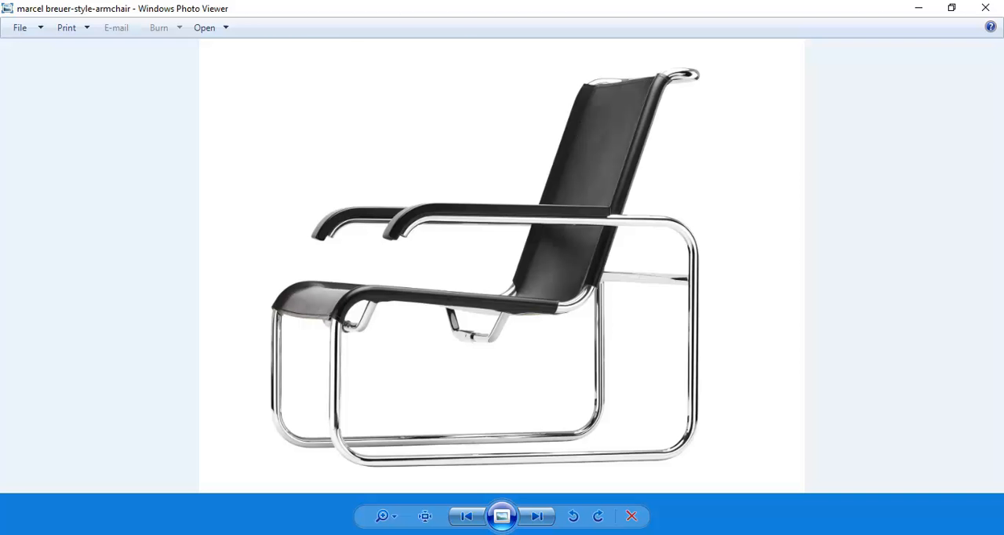
pyautogui.hotkey('alt', 'Tab')
pyautogui.hotkey('alt', 'Tab')
pyautogui.click(915, 9)
pyautogui.moveTo(545, 350); pyautogui.dragTo(521, 360, button='middle')
pyautogui.scroll(3, 526, 363)
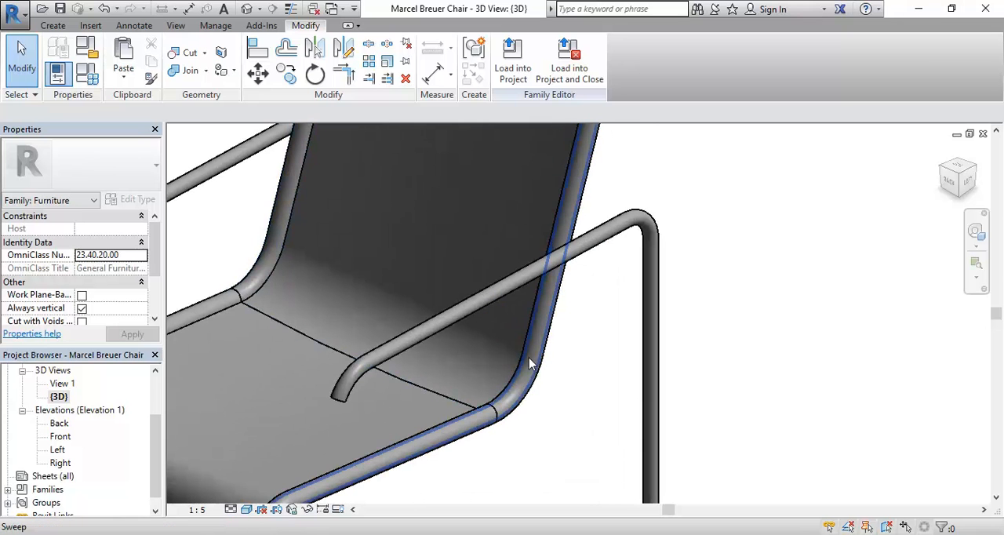
pyautogui.hotkey('alt', 'Tab')
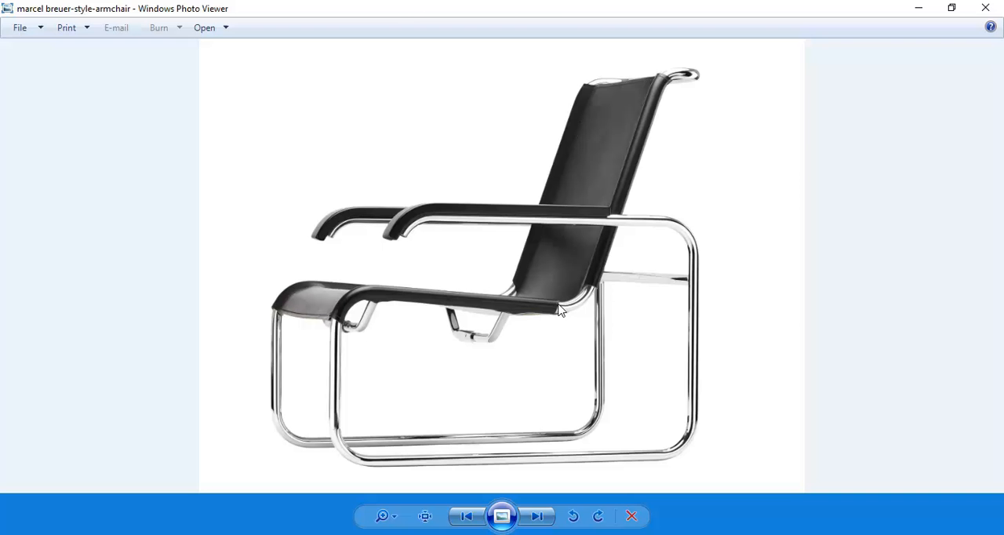
pyautogui.click(919, 8)
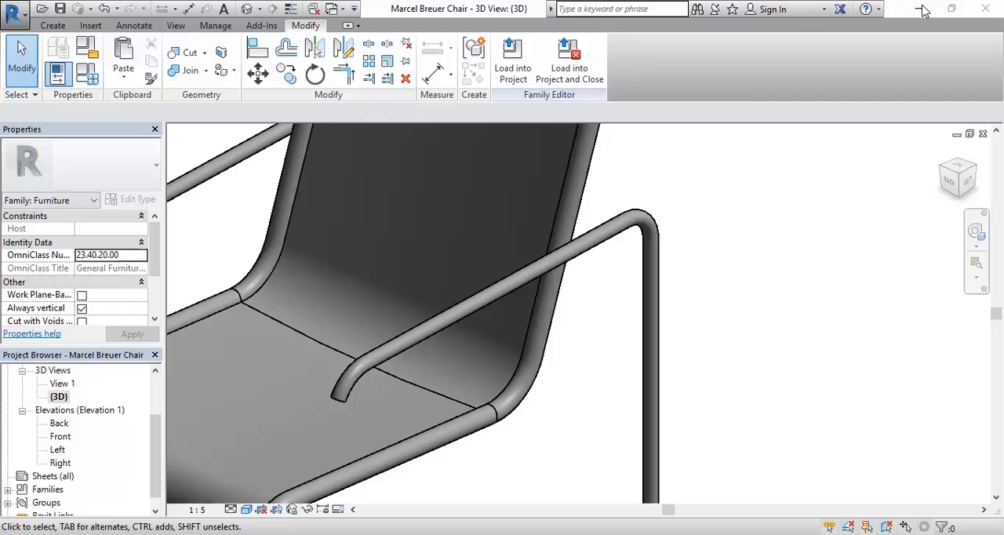
# Edit the backrest sweep's path, delete the lower bend arc so only the straight back segment remains, and finish the sweep.
pyautogui.moveTo(500, 392); pyautogui.dragTo(533, 408, button='middle')
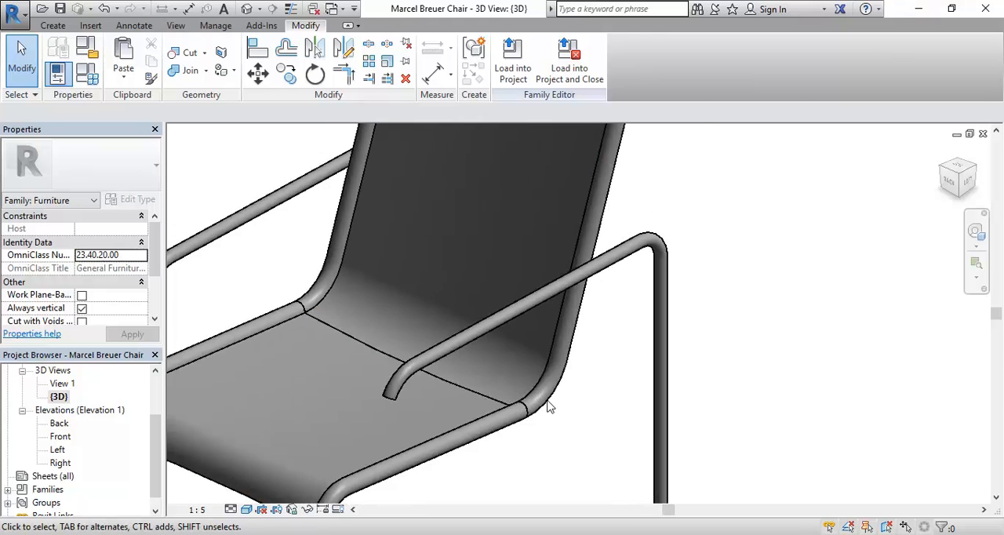
pyautogui.click(553, 406)
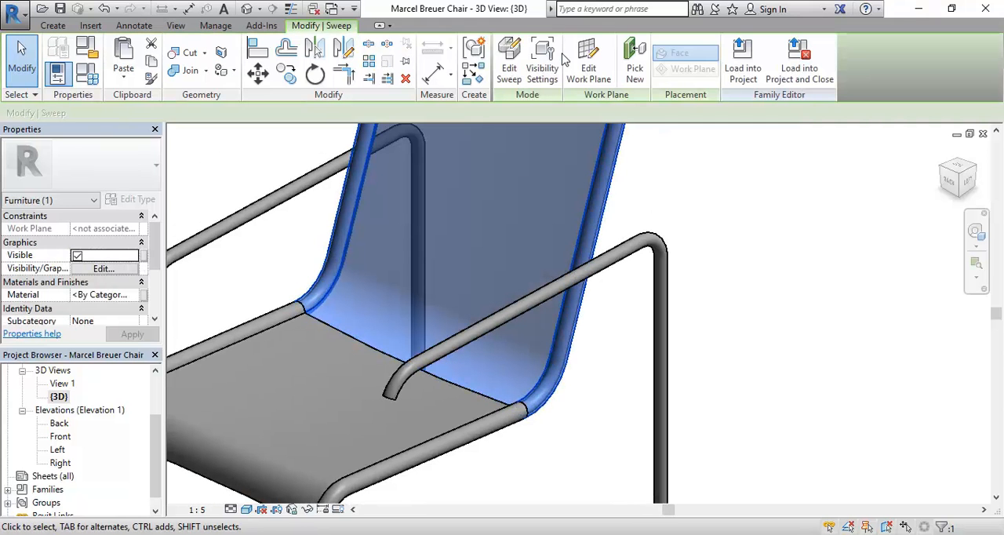
pyautogui.click(509, 63)
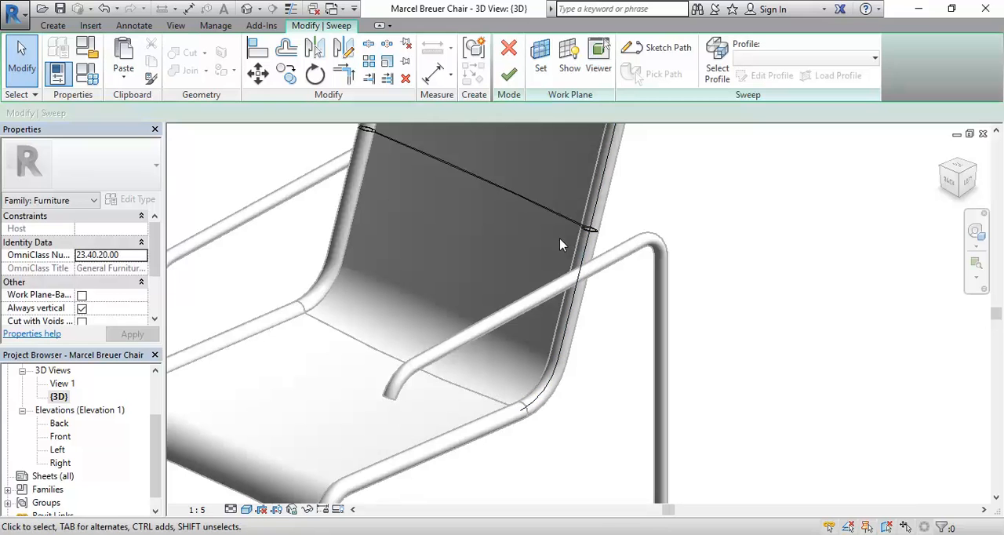
pyautogui.click(717, 63)
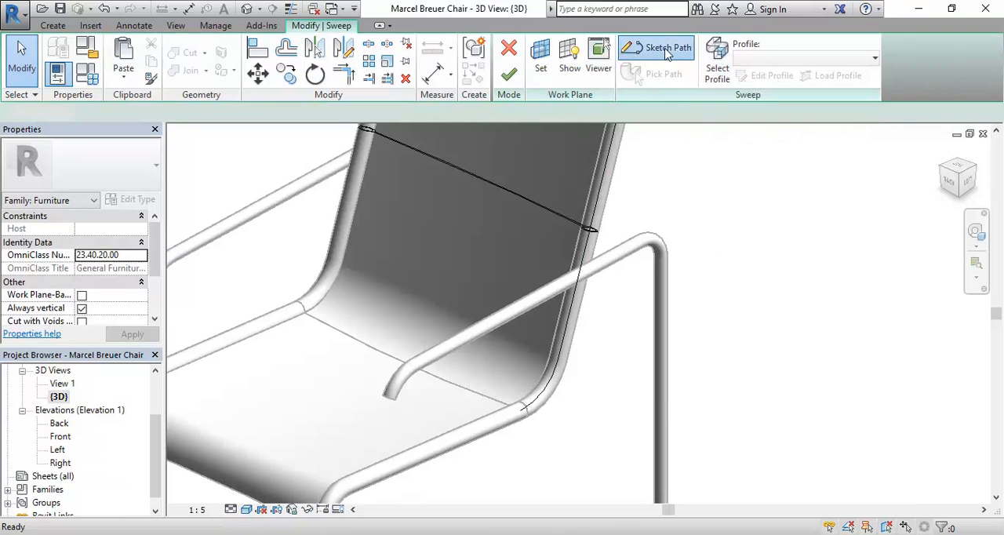
pyautogui.click(663, 48)
pyautogui.click(542, 386)
pyautogui.press('Escape')
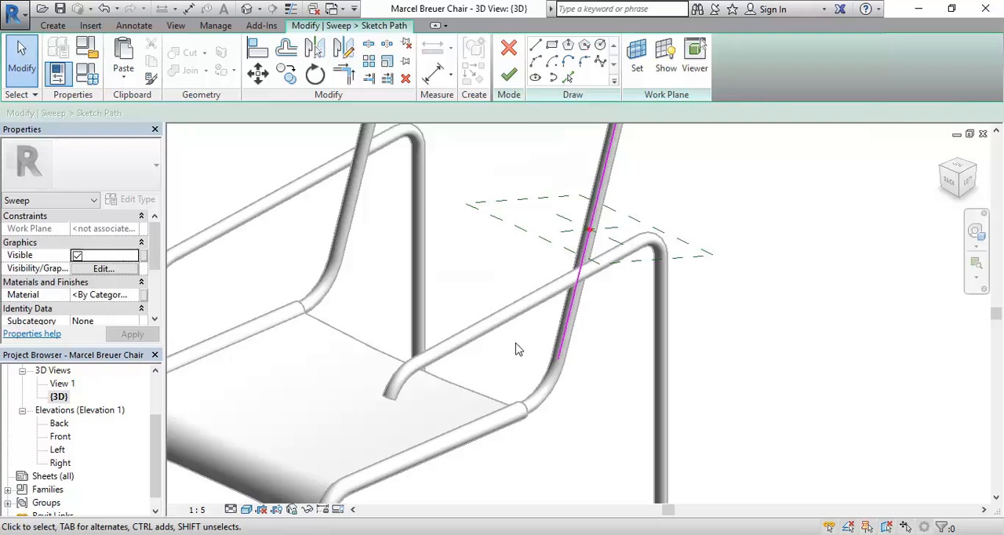
pyautogui.click(509, 74)
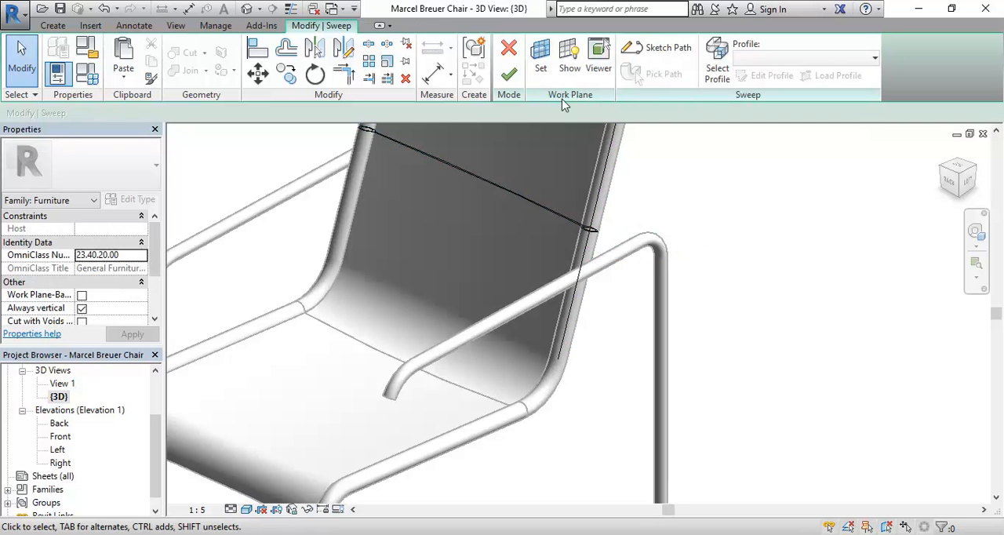
pyautogui.click(512, 75)
pyautogui.click(603, 439)
# Examine the whole chair and compare its shortened backrest with the reference photo.
pyautogui.scroll(-3, 594, 414)
pyautogui.moveTo(594, 414)
pyautogui.keyDown('shift'); pyautogui.mouseDown(button='middle')
pyautogui.moveTo(502, 421)
pyautogui.moveTo(502, 439)
pyautogui.moveTo(495, 403)
pyautogui.moveTo(516, 392)
pyautogui.moveTo(519, 366)
pyautogui.moveTo(617, 345)
pyautogui.moveTo(605, 416)
pyautogui.moveTo(577, 434)
pyautogui.moveTo(578, 416)
pyautogui.moveTo(592, 424)
pyautogui.mouseUp(button='middle'); pyautogui.keyUp('shift')
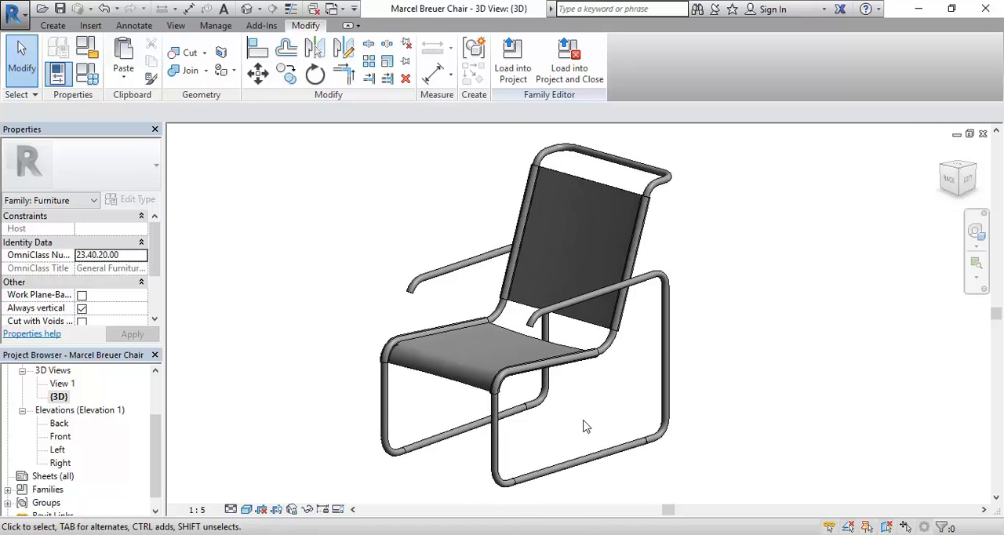
pyautogui.scroll(4, 551, 281)
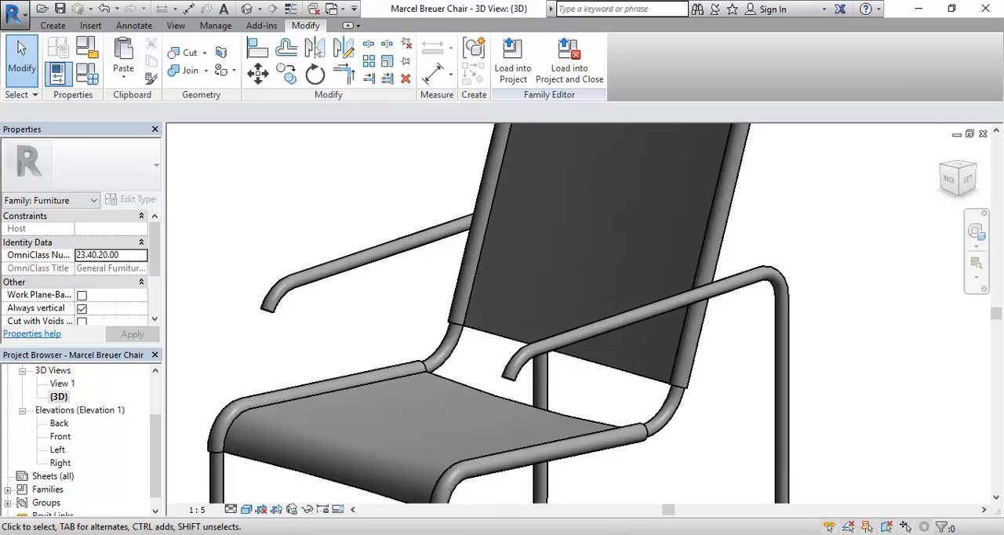
pyautogui.hotkey('alt', 'Tab')
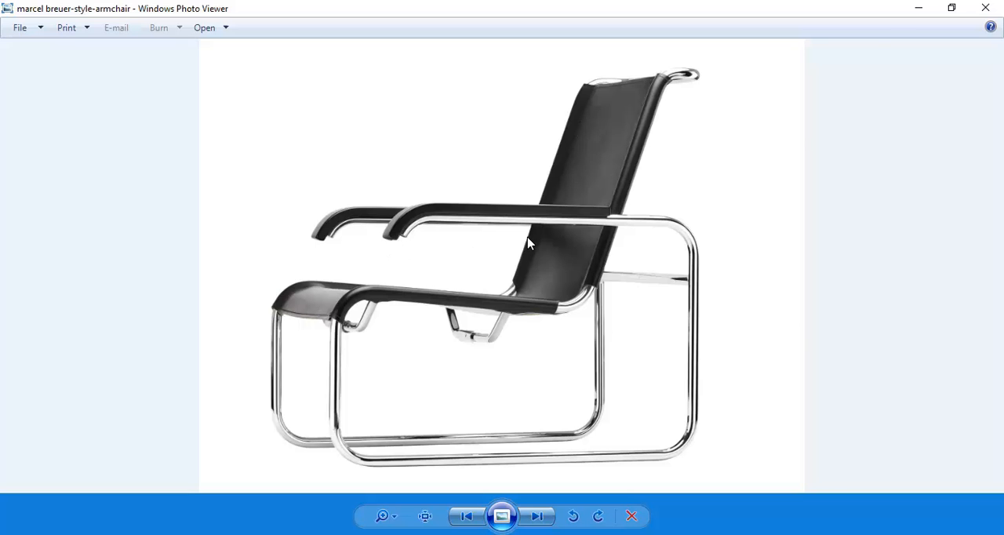
pyautogui.click(925, 5)
pyautogui.scroll(-1, 392, 227)
pyautogui.moveTo(391, 227); pyautogui.dragTo(349, 173, button='middle')
pyautogui.scroll(-1, 424, 247)
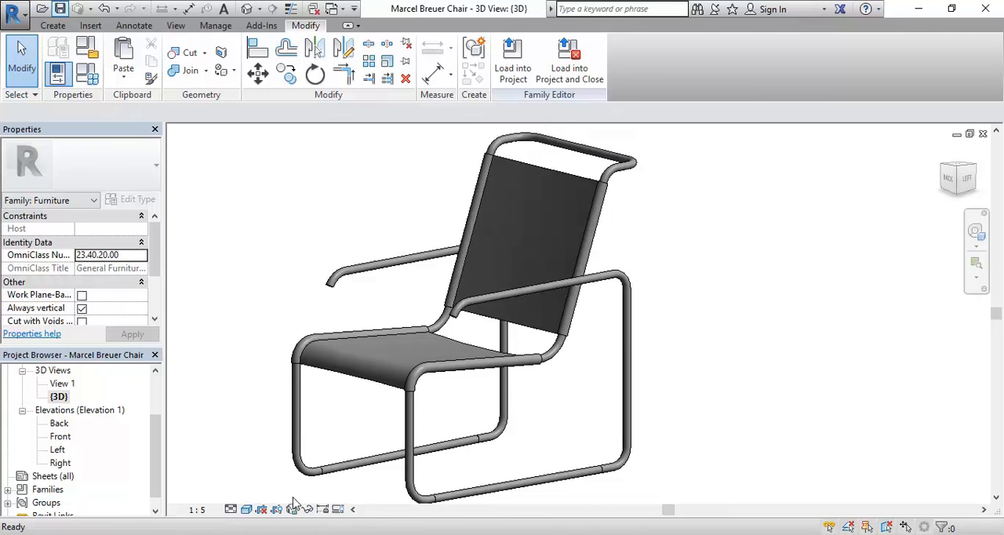